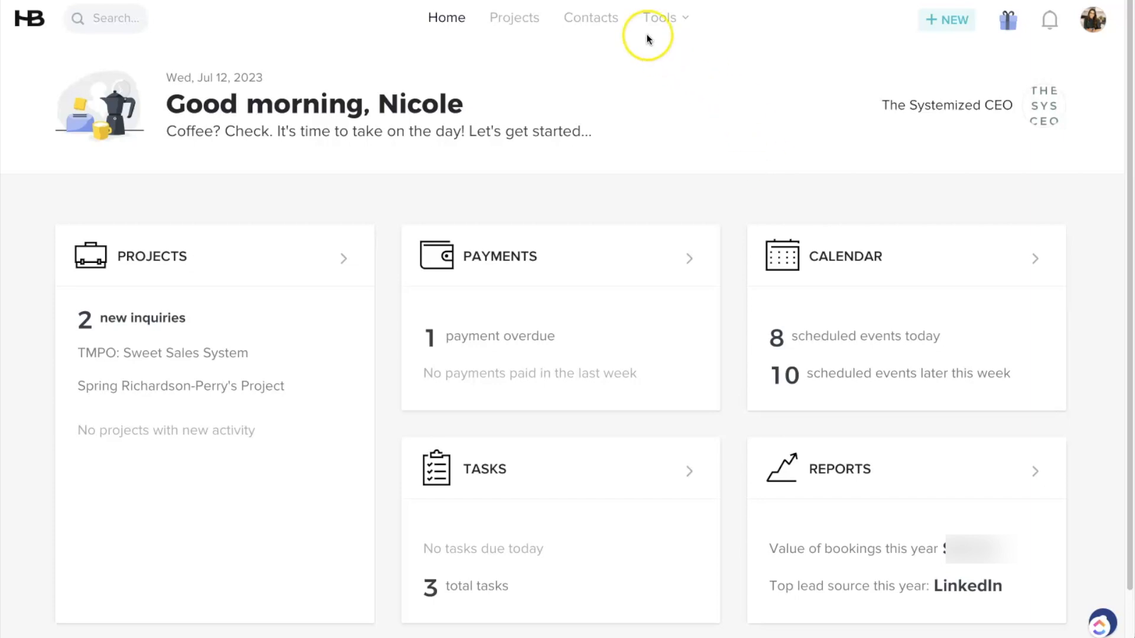
Open the saved templates and show the package templates.
{"action": "left_click", "coordinate": [669, 23]}
{"action": "left_click", "coordinate": [326, 120]}
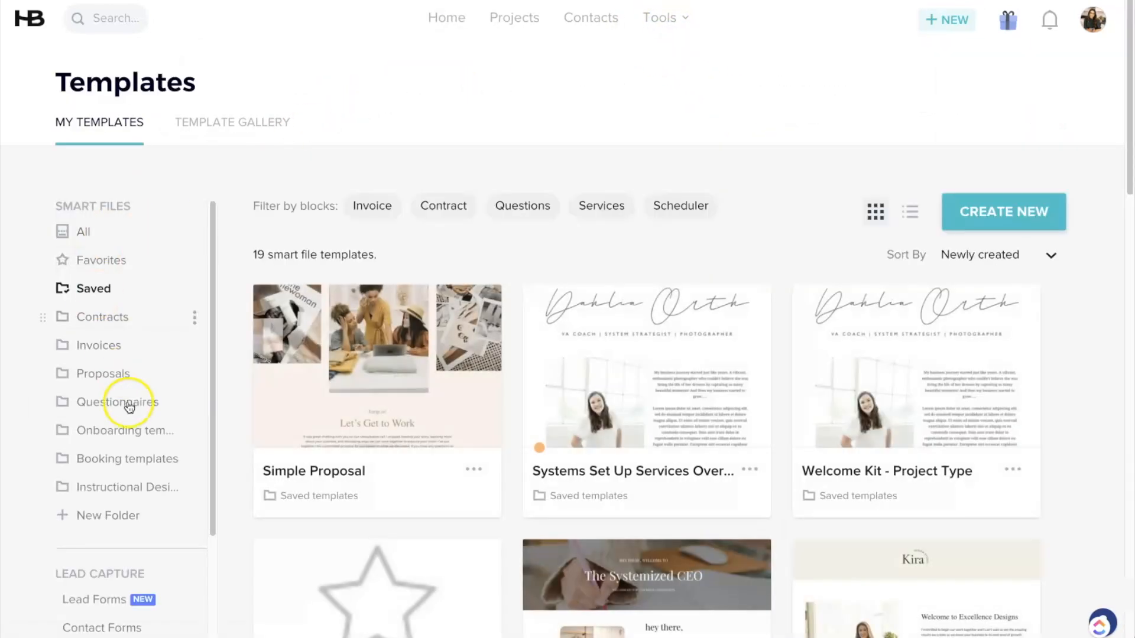
{"action": "scroll", "coordinate": [130, 408], "scroll_direction": "down", "scroll_amount": 2}
{"action": "left_click", "coordinate": [86, 603]}
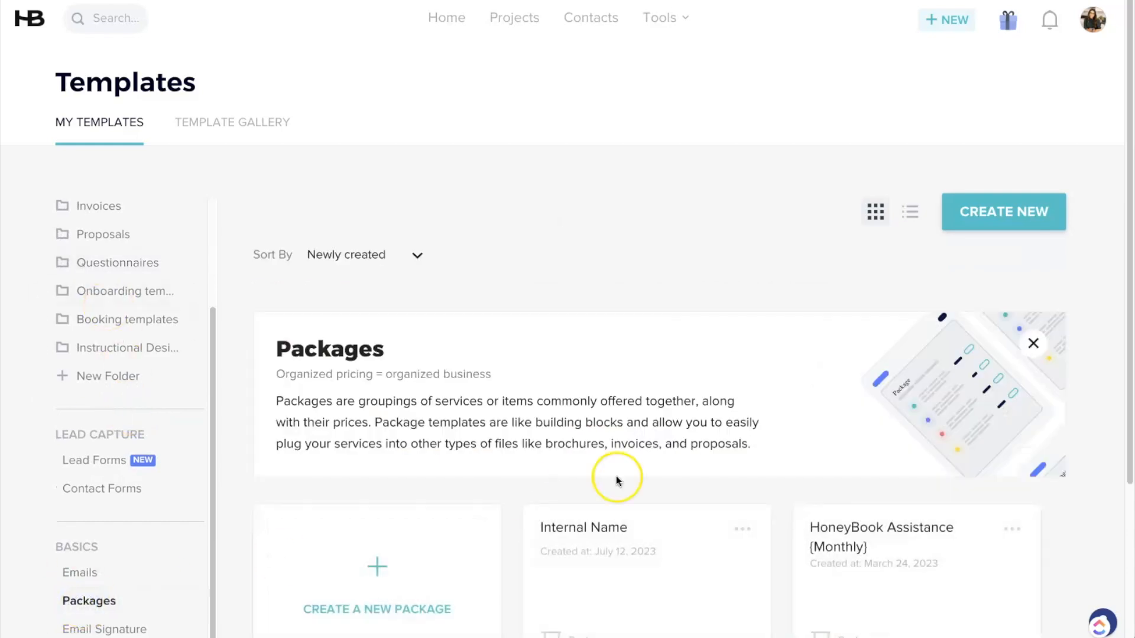
{"action": "scroll", "coordinate": [746, 463], "scroll_direction": "down", "scroll_amount": 3}
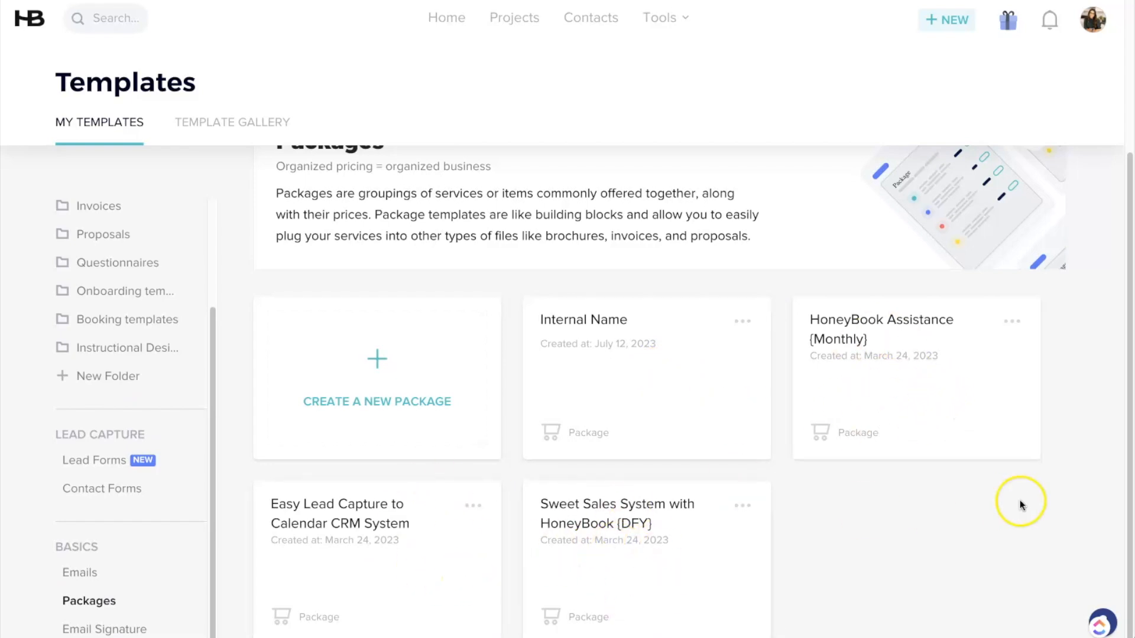
{"action": "scroll", "coordinate": [1020, 500], "scroll_direction": "up", "scroll_amount": 3}
{"action": "left_click", "coordinate": [1021, 213]}
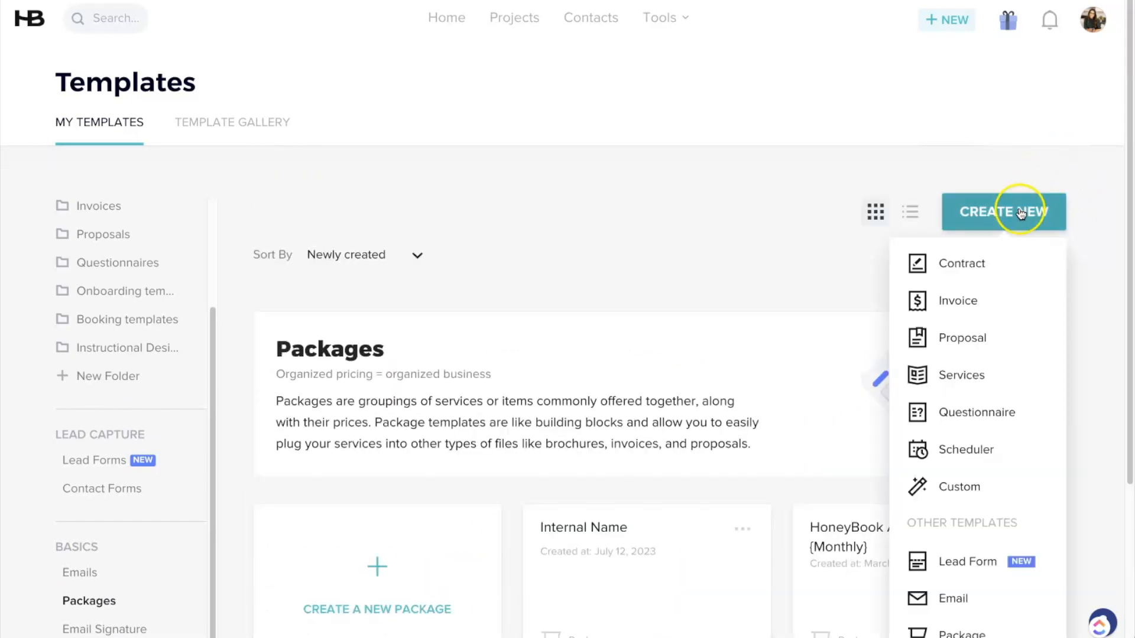
{"action": "scroll", "coordinate": [1004, 337], "scroll_direction": "down", "scroll_amount": 1}
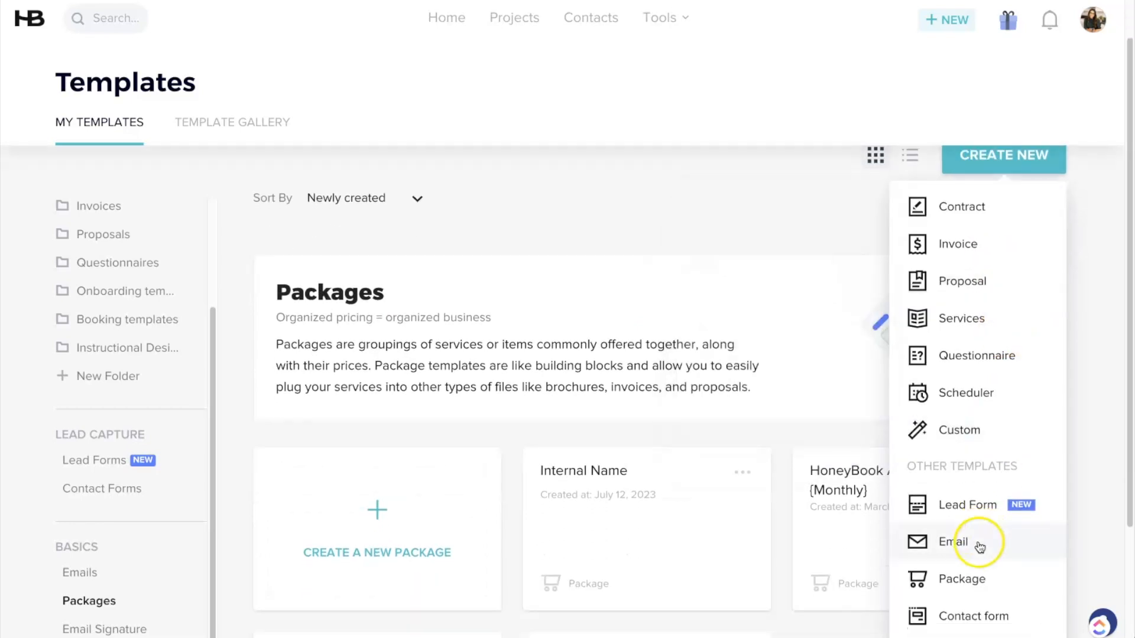
{"action": "left_click", "coordinate": [1083, 496]}
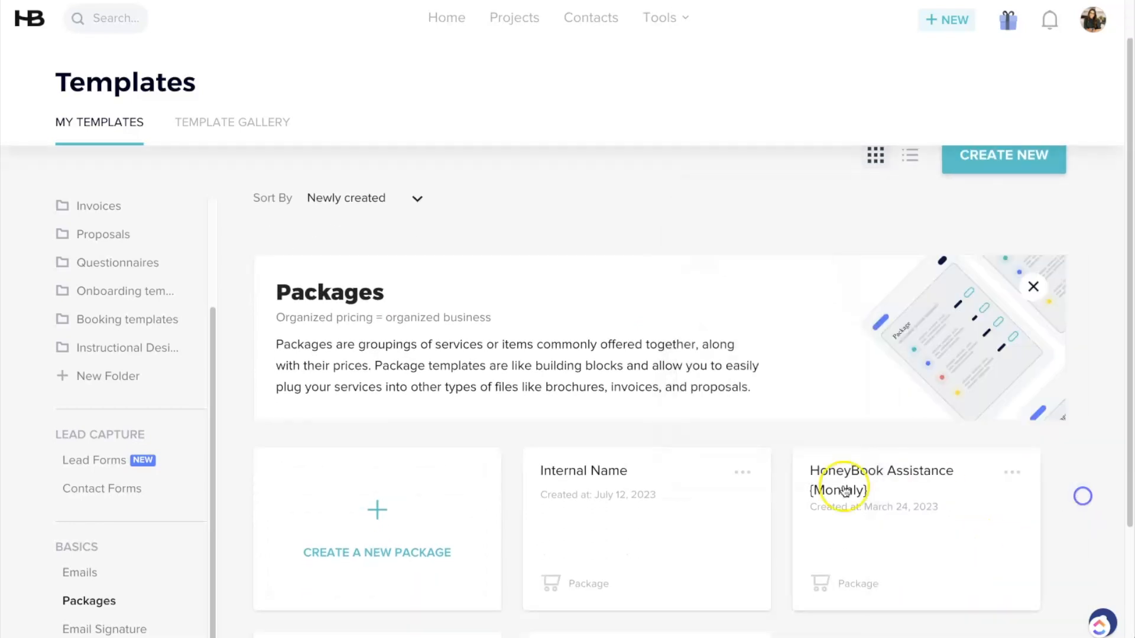
Create a new package template and name it "2023 Package/ Overall Services".
{"action": "scroll", "coordinate": [845, 492], "scroll_direction": "down", "scroll_amount": 2}
{"action": "left_click", "coordinate": [392, 419]}
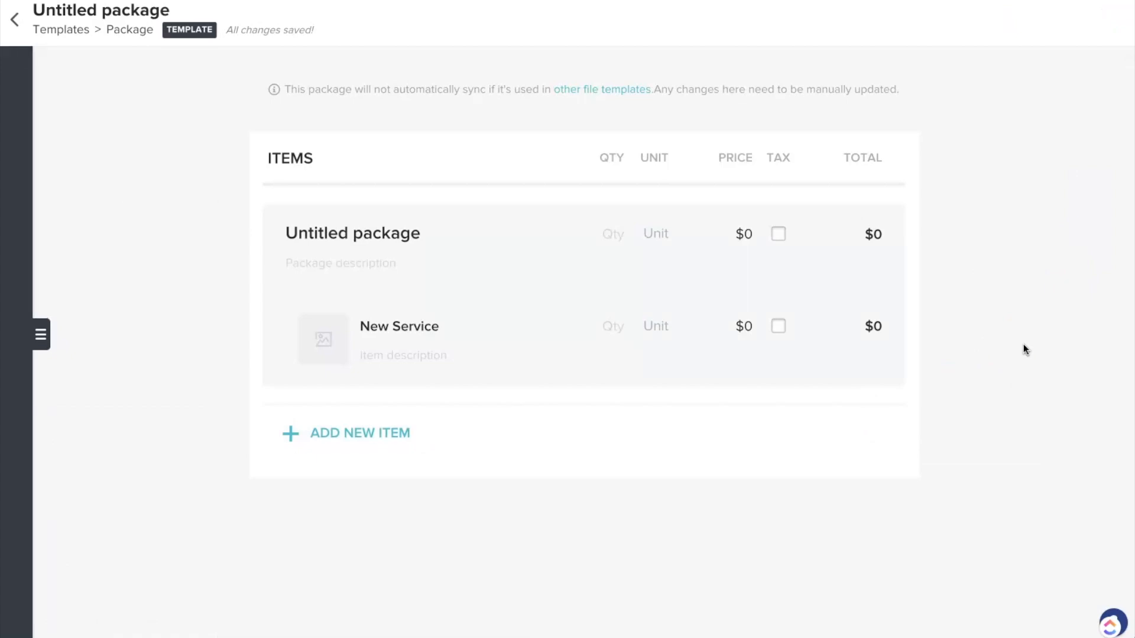
{"action": "triple_click", "coordinate": [381, 235]}
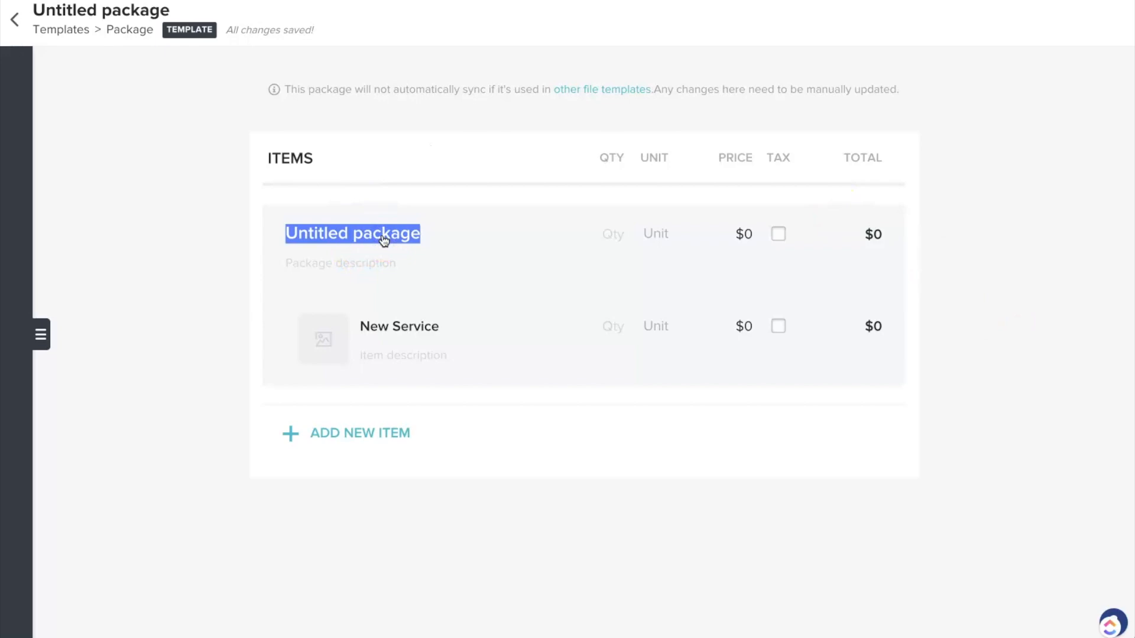
{"action": "type", "text": "2023 Package"}
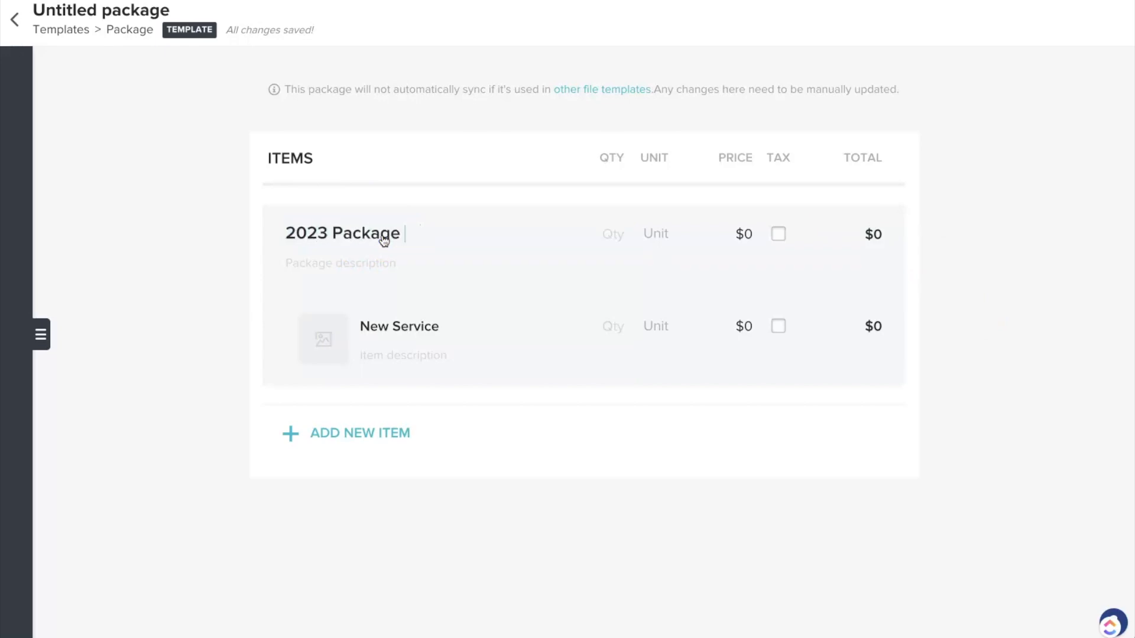
{"action": "type", "text": "/ Overvall Services"}
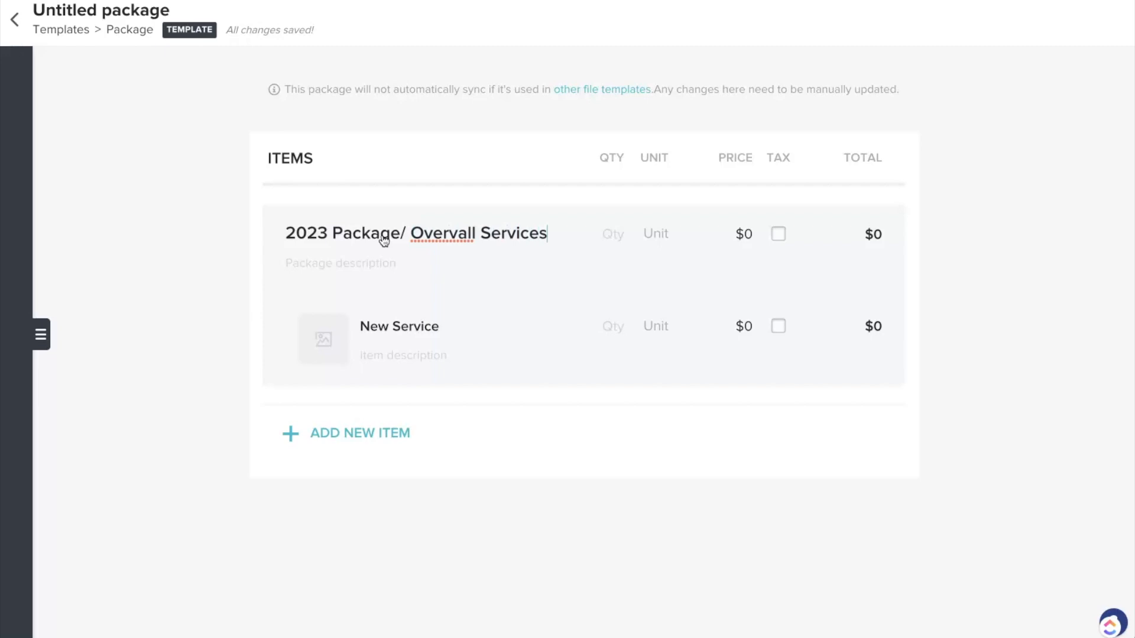
{"action": "right_click", "coordinate": [445, 233]}
{"action": "left_click", "coordinate": [546, 238]}
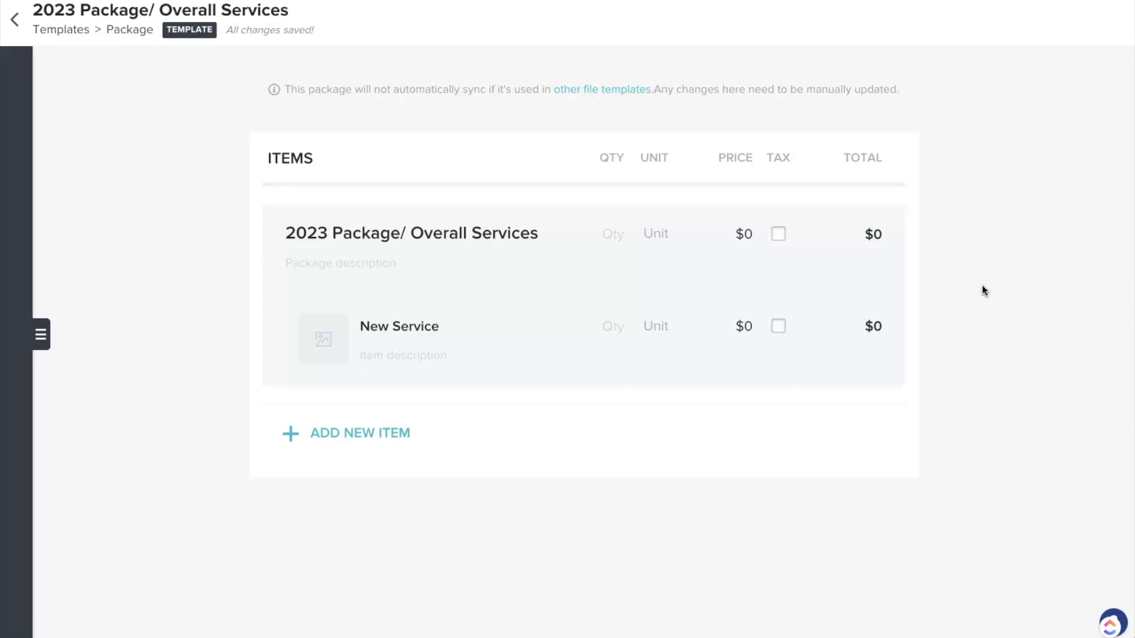
Enter "1 - 2 sentences" as the package description.
{"action": "left_click", "coordinate": [371, 265]}
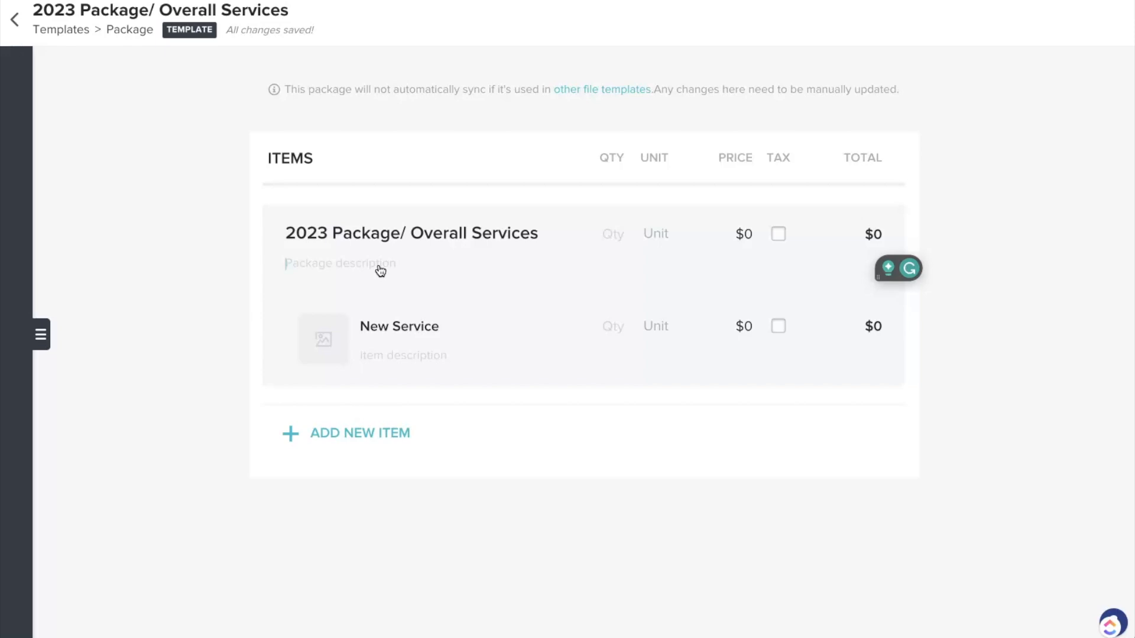
{"action": "type", "text": "1 - 2"}
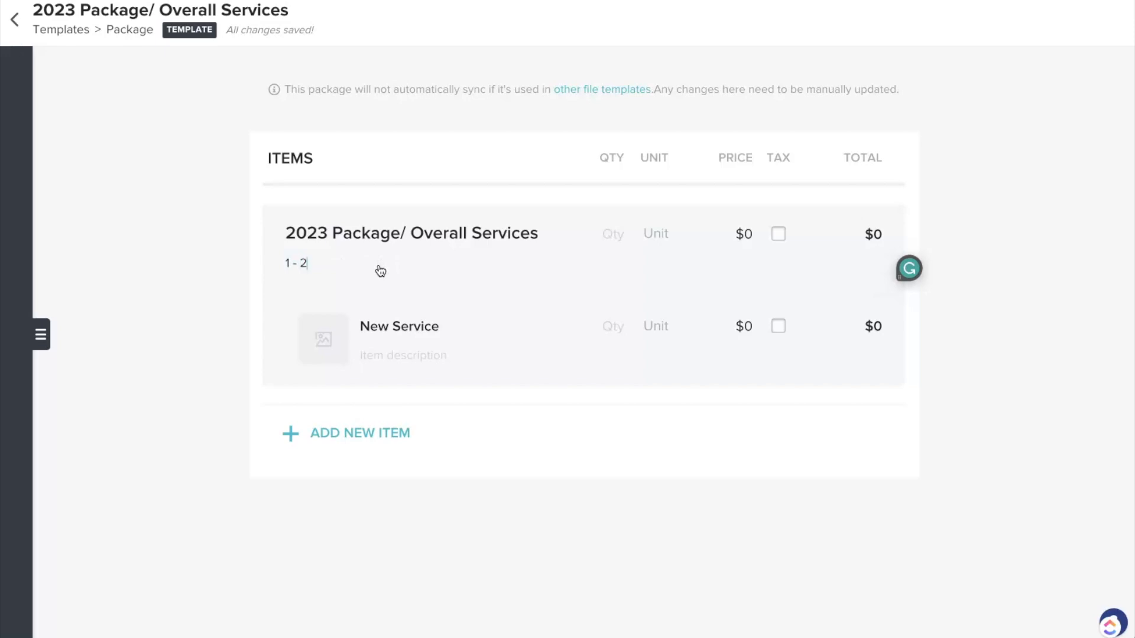
{"action": "type", "text": " sentences"}
Rename the package's first service item "Service/Milestone".
{"action": "left_click", "coordinate": [423, 361]}
{"action": "left_click", "coordinate": [498, 326]}
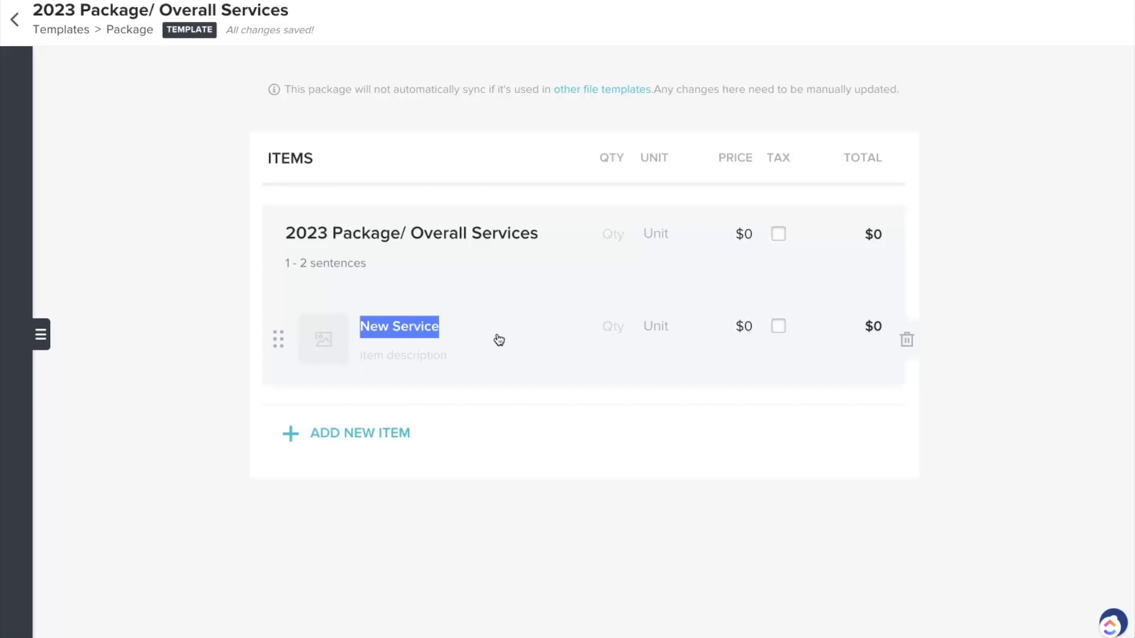
{"action": "type", "text": "S"}
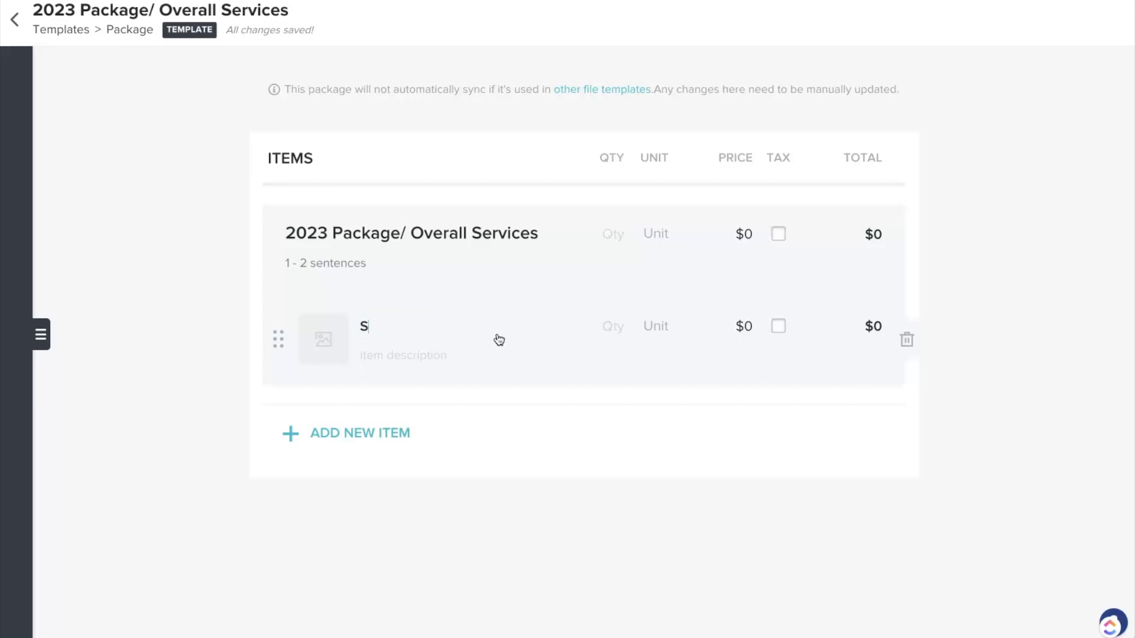
{"action": "type", "text": "ervice/Milestone"}
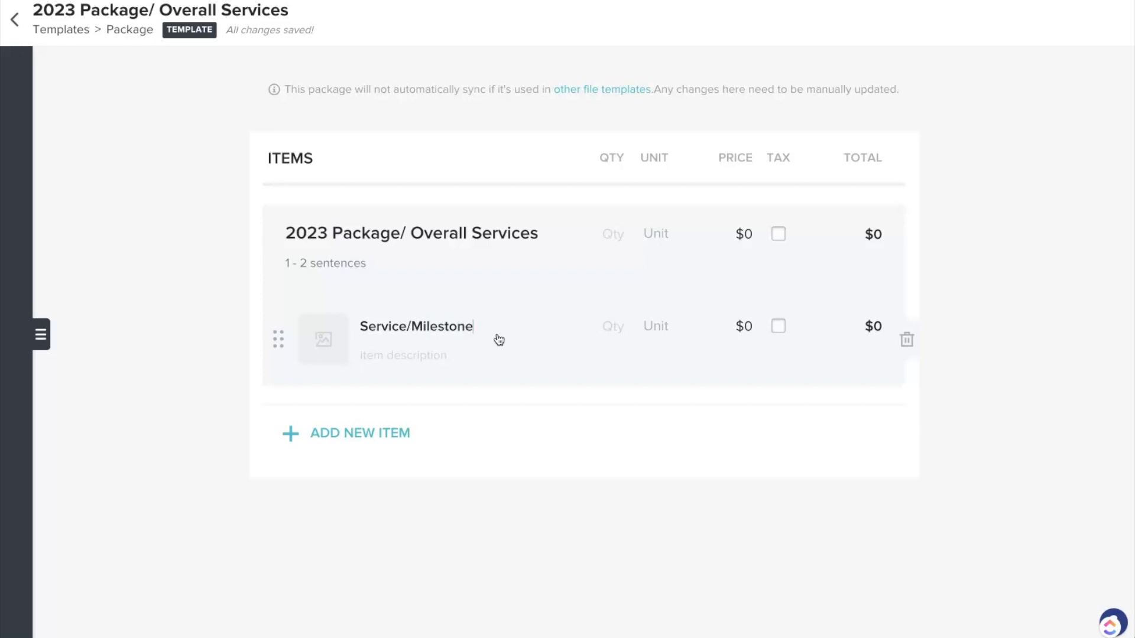
Describe the Service/Milestone item with "1 - 2 sentences" and a second line reading "- deliverables".
{"action": "left_click", "coordinate": [438, 358]}
{"action": "left_click", "coordinate": [425, 357]}
{"action": "type", "text": "1 "}
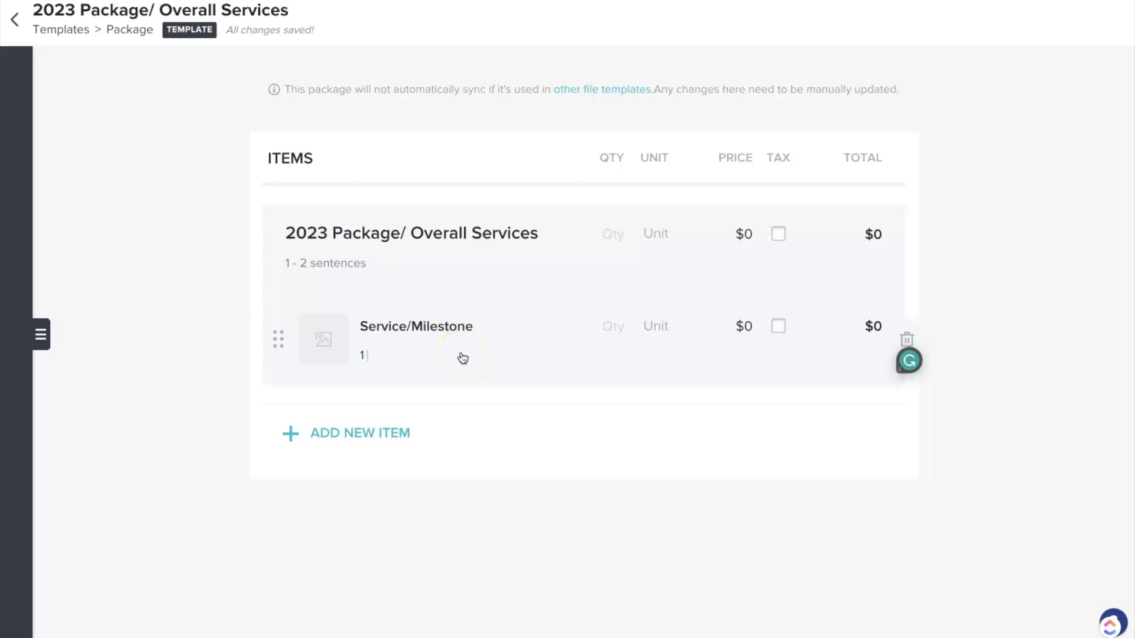
{"action": "type", "text": "- 2 sentences"}
{"action": "key", "text": "Return"}
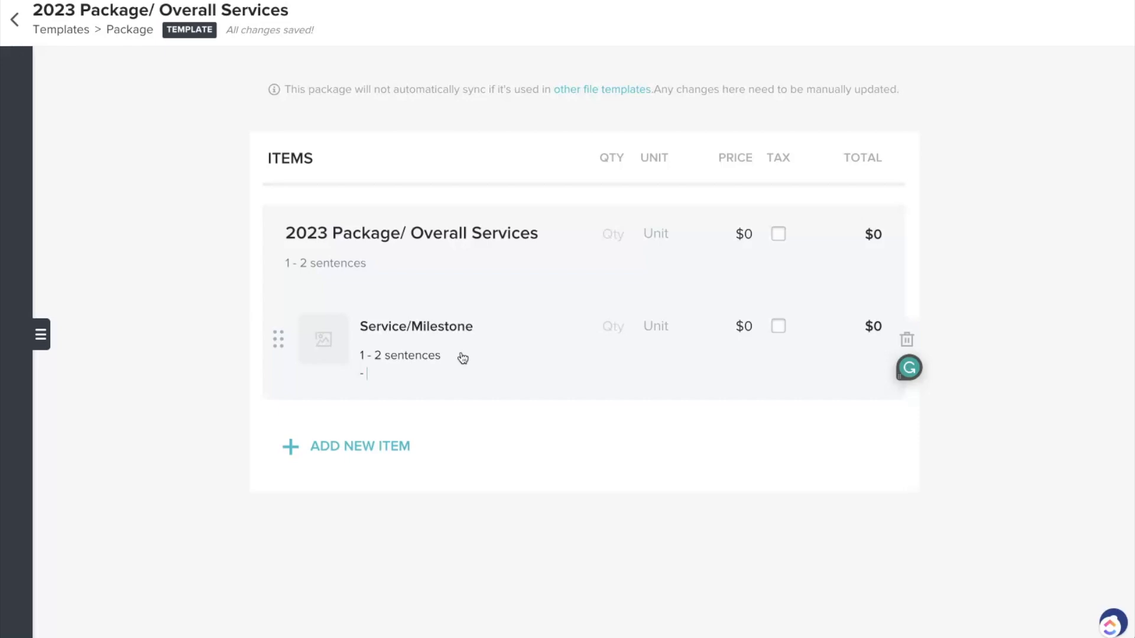
{"action": "type", "text": "deliverables"}
Add a second service item to the package and name it "On going support".
{"action": "left_click", "coordinate": [380, 445]}
{"action": "left_click", "coordinate": [439, 499]}
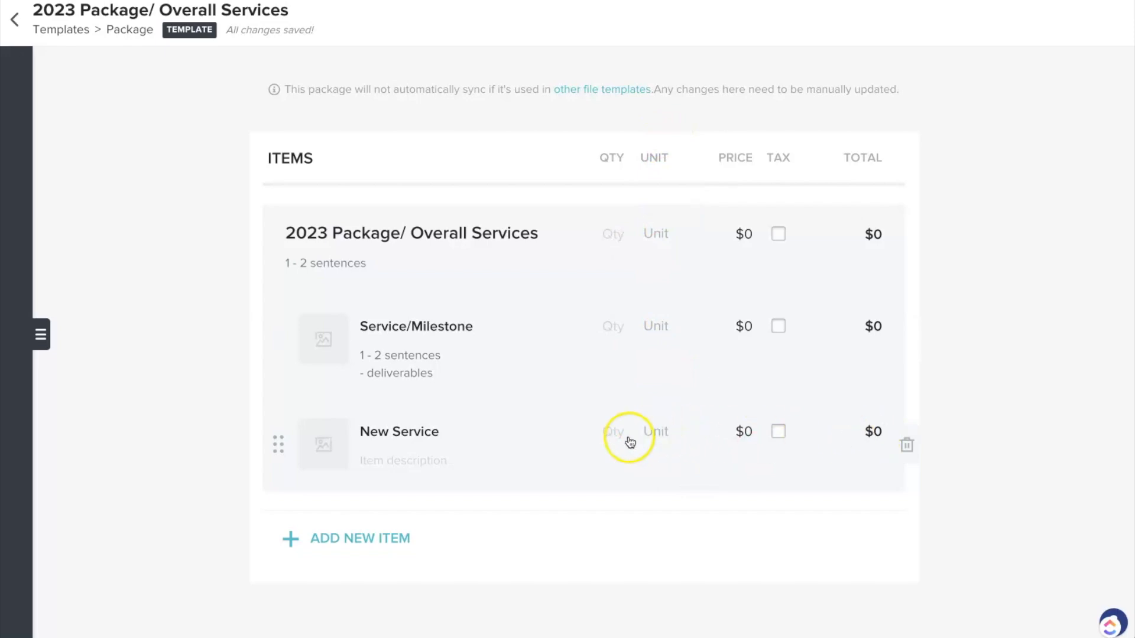
{"action": "triple_click", "coordinate": [424, 439]}
{"action": "type", "text": "On"}
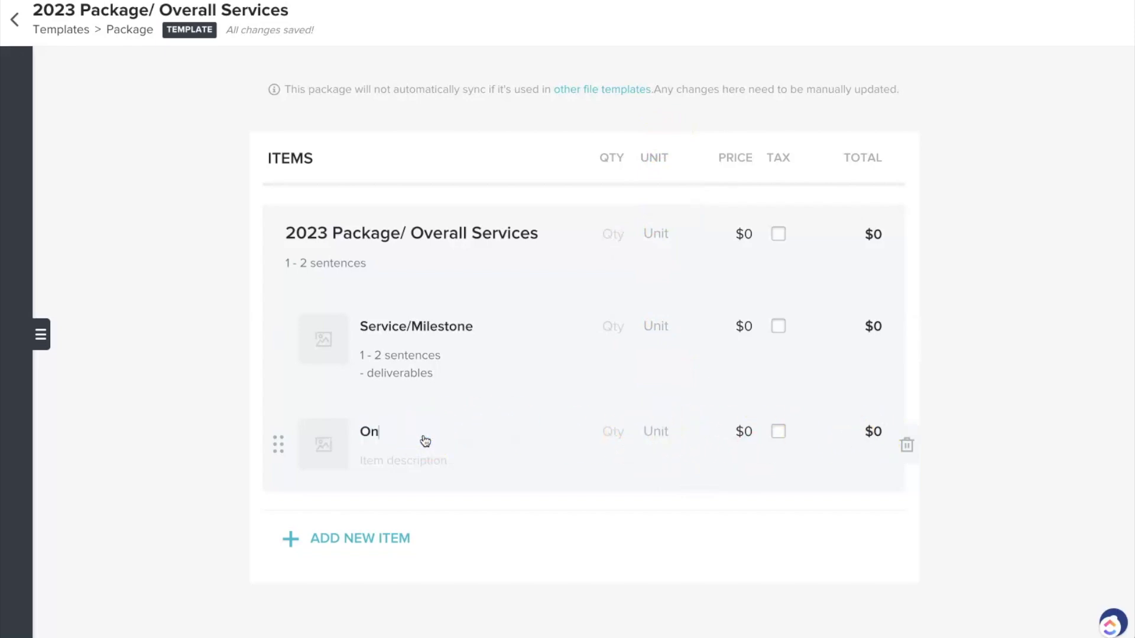
{"action": "type", "text": " going support"}
Set the overall package price to $3,000, leaving the individual service prices alone.
{"action": "left_click", "coordinate": [750, 234]}
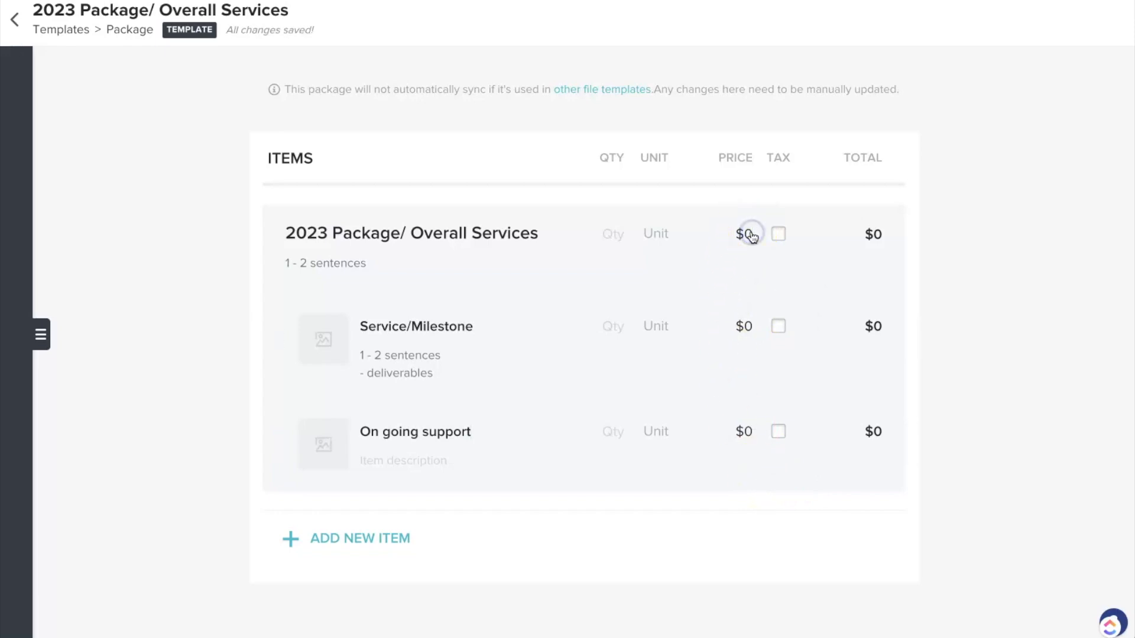
{"action": "type", "text": "3000"}
{"action": "left_click", "coordinate": [964, 308]}
Open the existing "Sweet Sales System with HoneyBook {DFY}" package template and collapse the template list.
{"action": "left_click", "coordinate": [40, 335]}
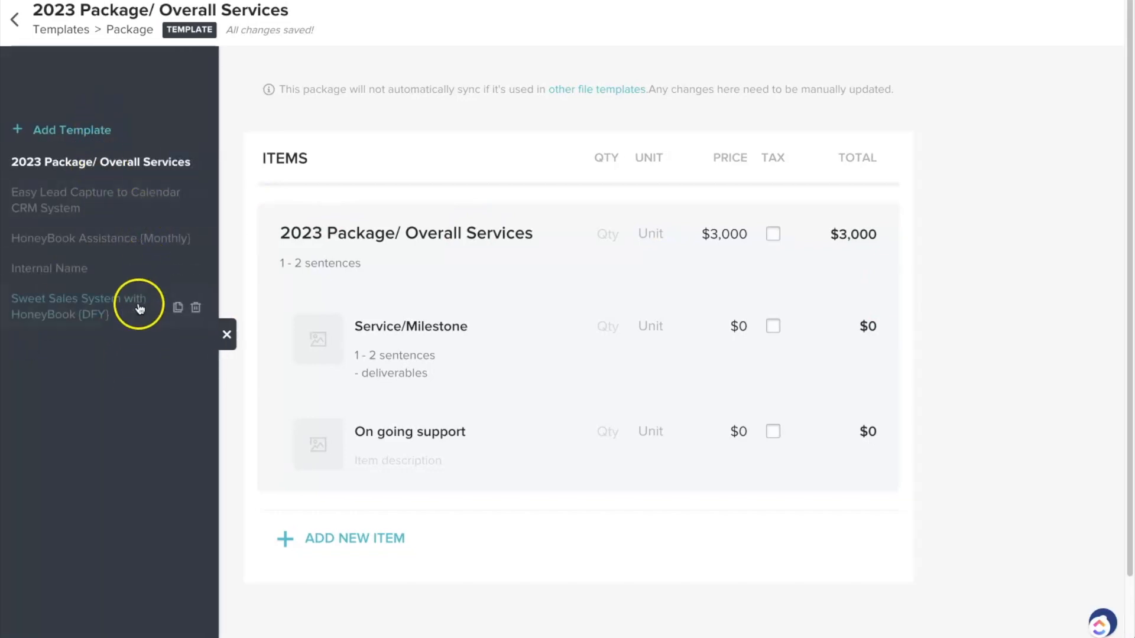
{"action": "left_click", "coordinate": [59, 315]}
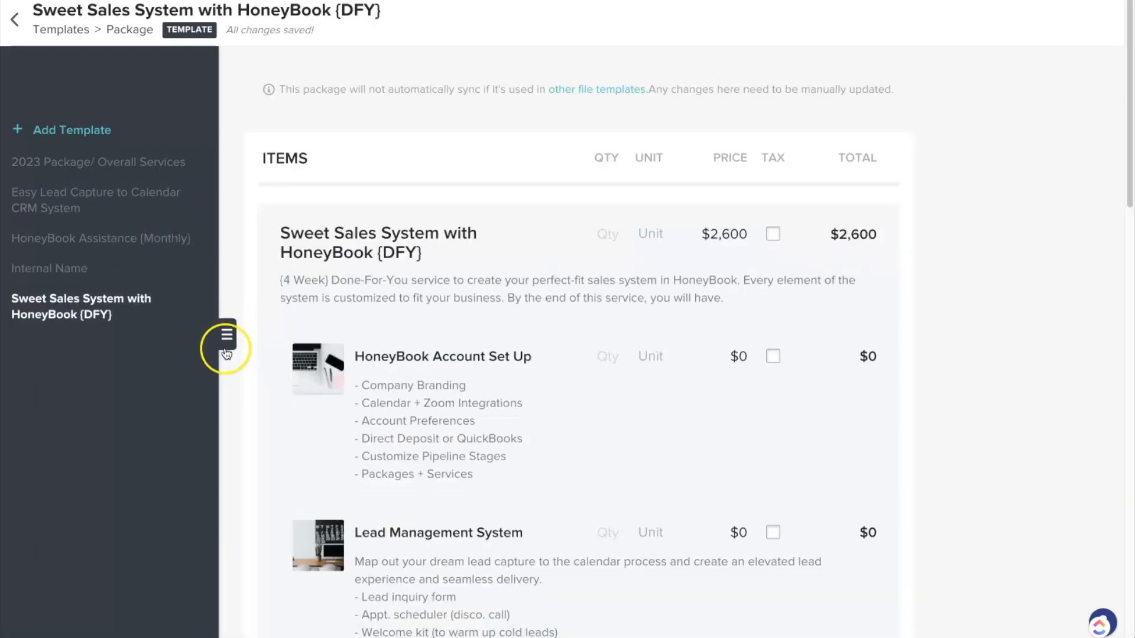
{"action": "left_click", "coordinate": [1013, 402]}
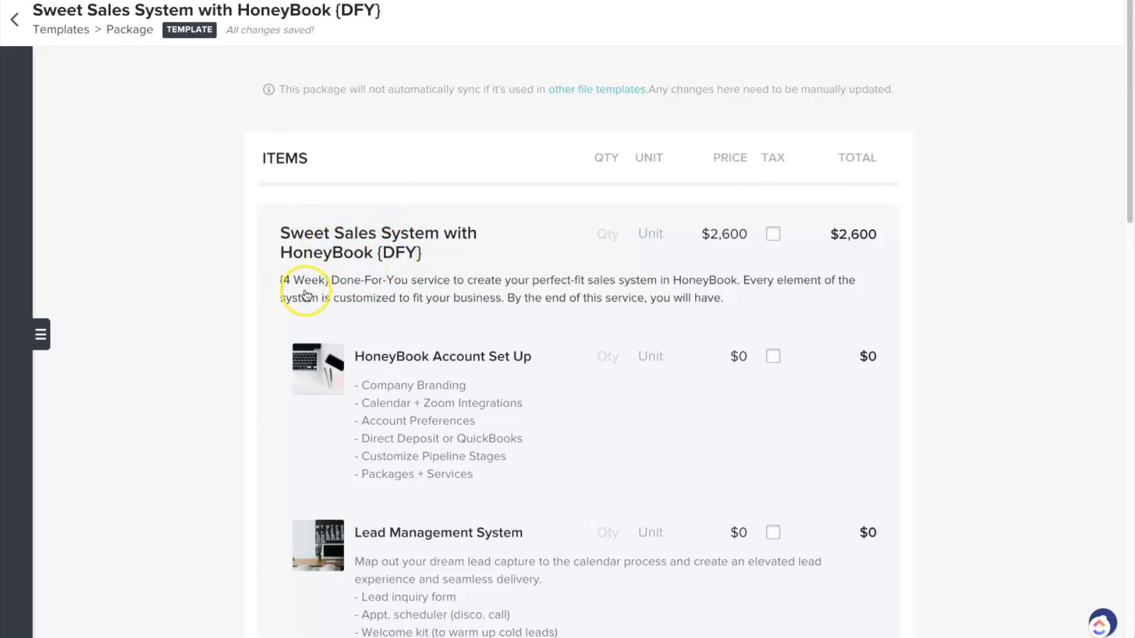
Examine the Sweet Sales System package's service items, descriptions, deliverables and pricing layout from start to end.
{"action": "scroll", "coordinate": [675, 303], "scroll_direction": "down", "scroll_amount": 3}
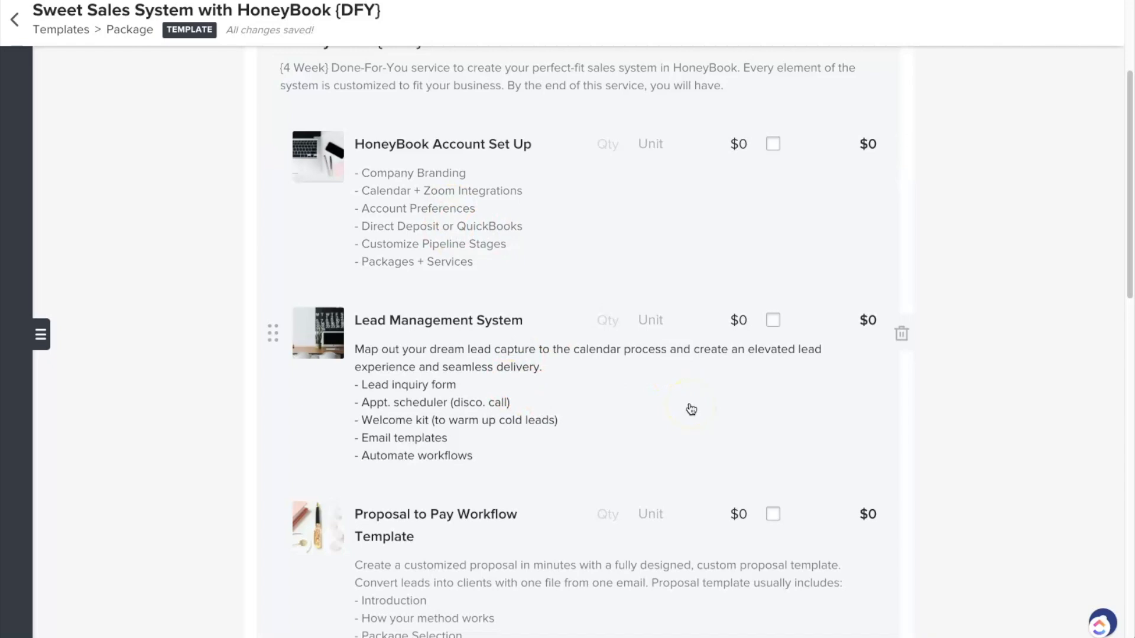
{"action": "scroll", "coordinate": [435, 472], "scroll_direction": "down", "scroll_amount": 2}
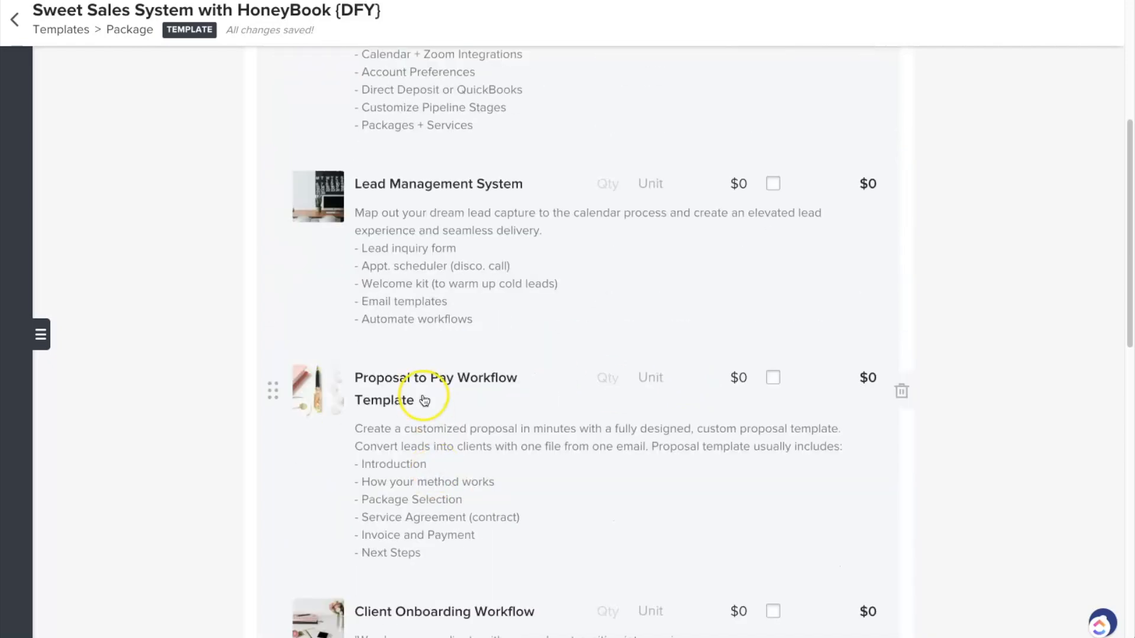
{"action": "scroll", "coordinate": [425, 549], "scroll_direction": "down", "scroll_amount": 5}
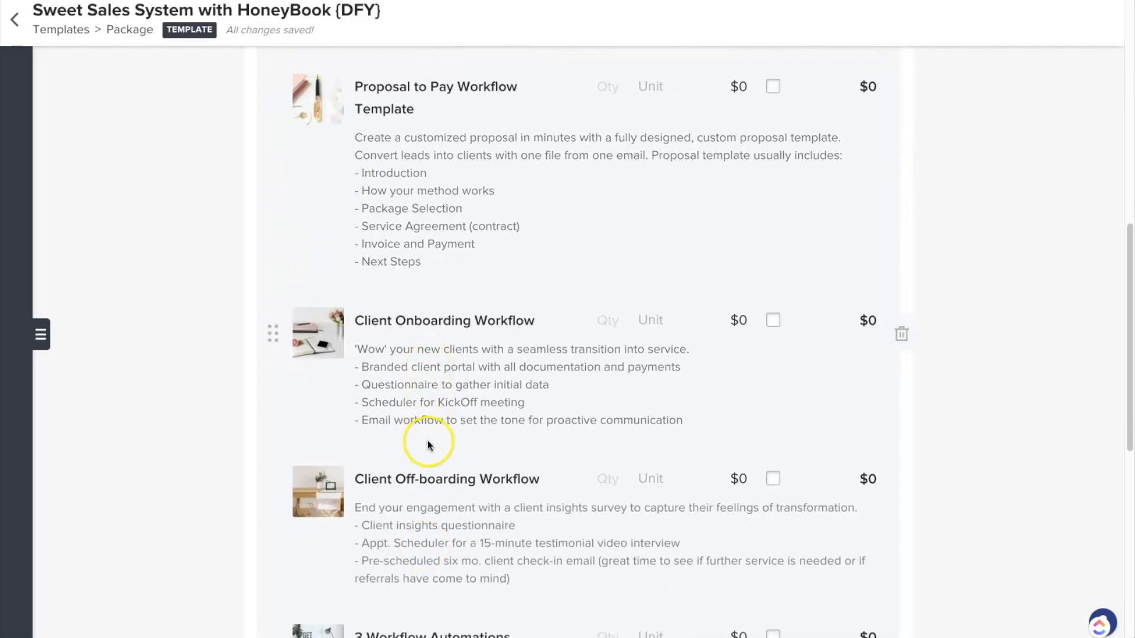
{"action": "scroll", "coordinate": [427, 440], "scroll_direction": "down", "scroll_amount": 3}
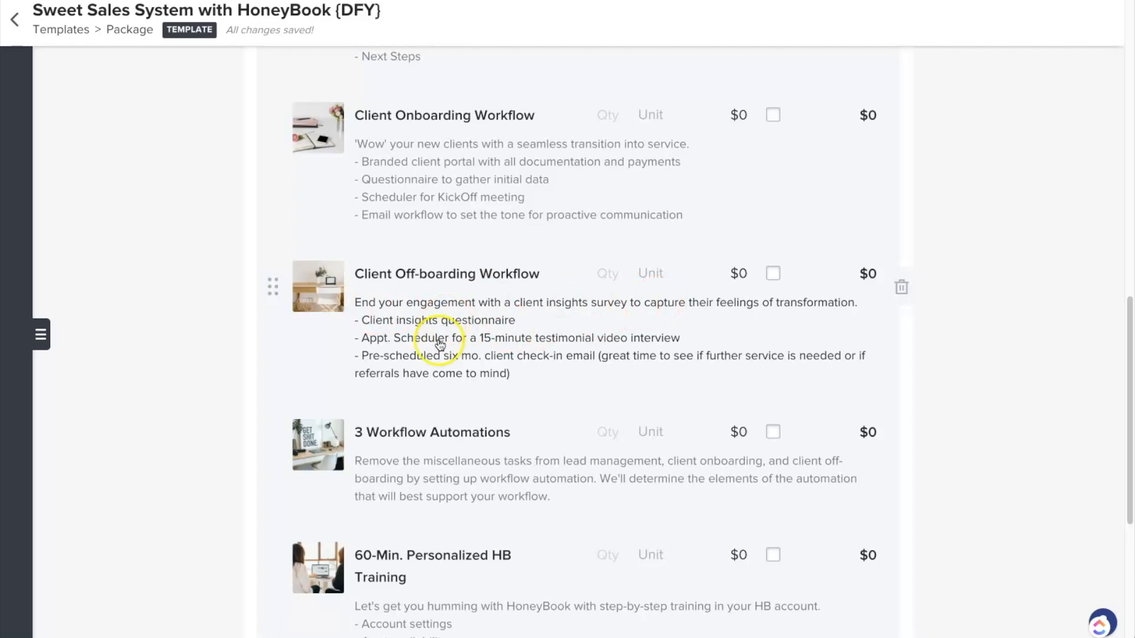
{"action": "scroll", "coordinate": [441, 402], "scroll_direction": "down", "scroll_amount": 5}
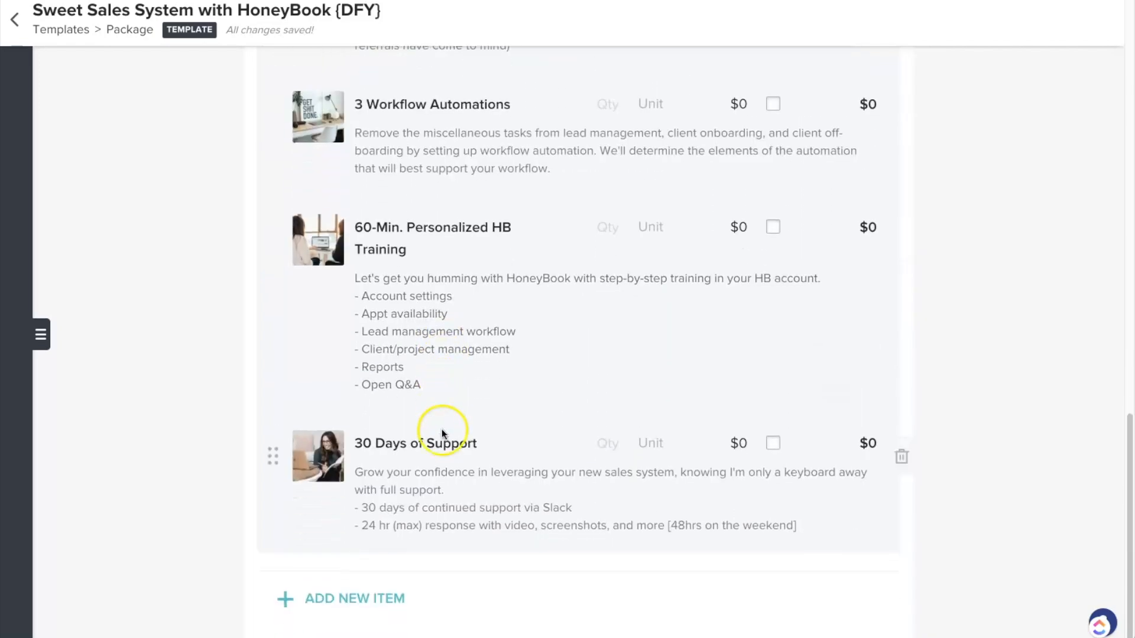
{"action": "scroll", "coordinate": [444, 536], "scroll_direction": "up", "scroll_amount": 20}
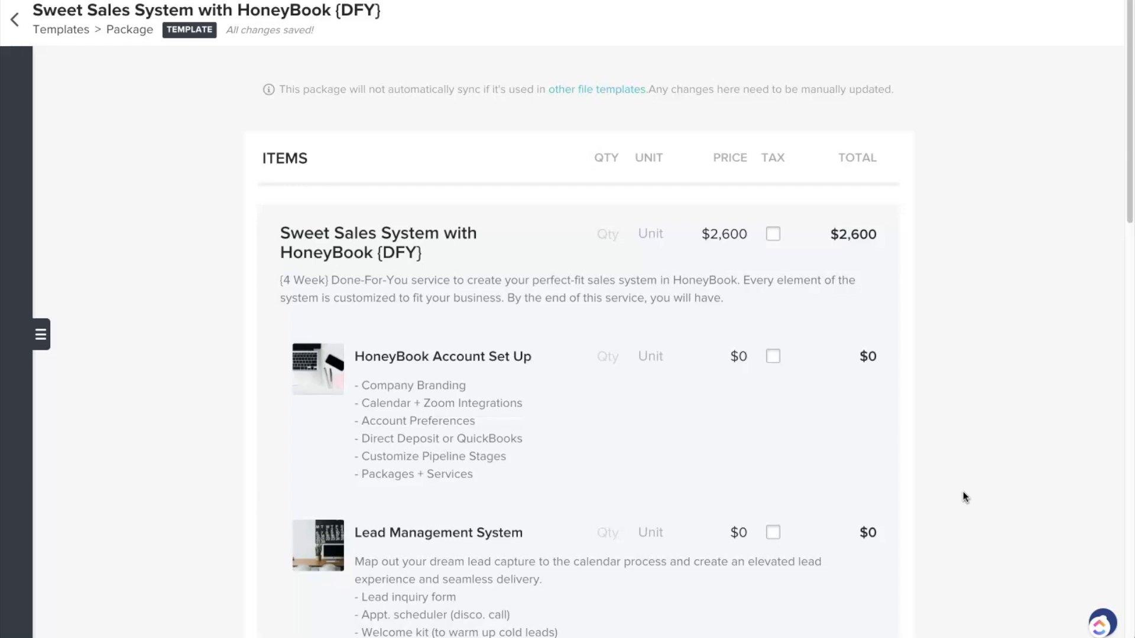
{"action": "scroll", "coordinate": [967, 377], "scroll_direction": "down", "scroll_amount": 2}
{"action": "scroll", "coordinate": [967, 381], "scroll_direction": "down", "scroll_amount": 4}
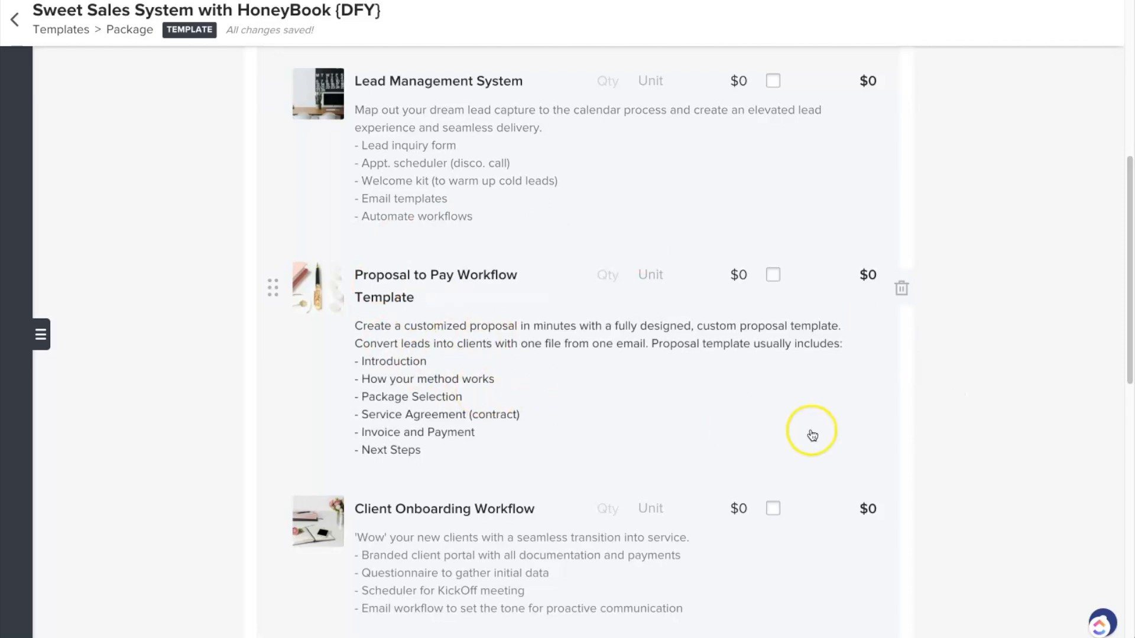
{"action": "scroll", "coordinate": [917, 445], "scroll_direction": "down", "scroll_amount": 4}
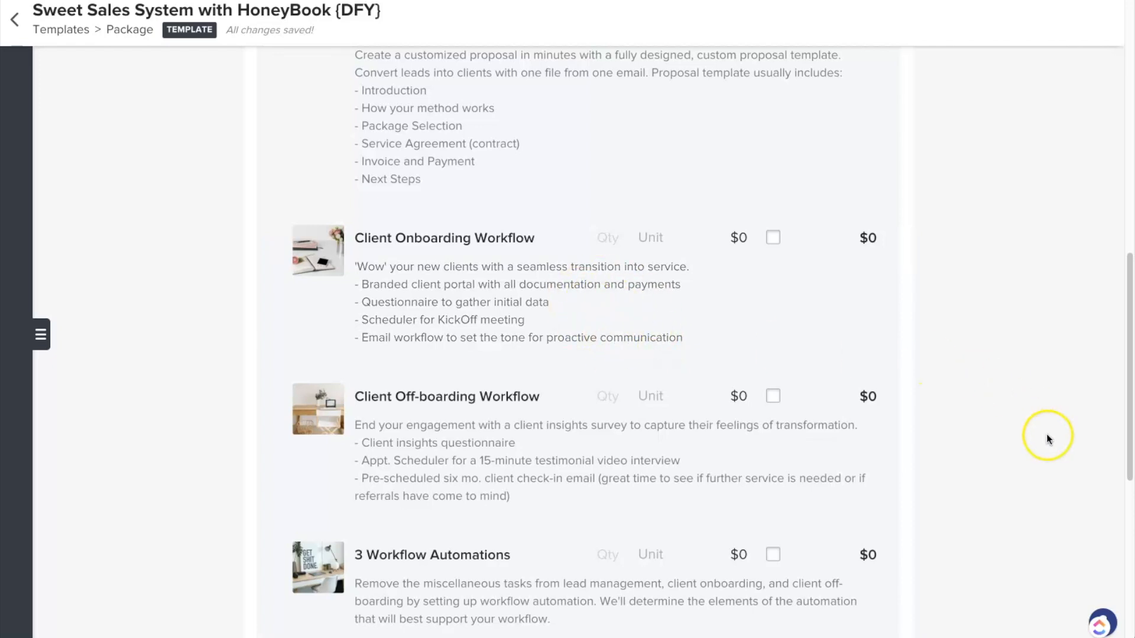
{"action": "scroll", "coordinate": [1020, 426], "scroll_direction": "up", "scroll_amount": 10}
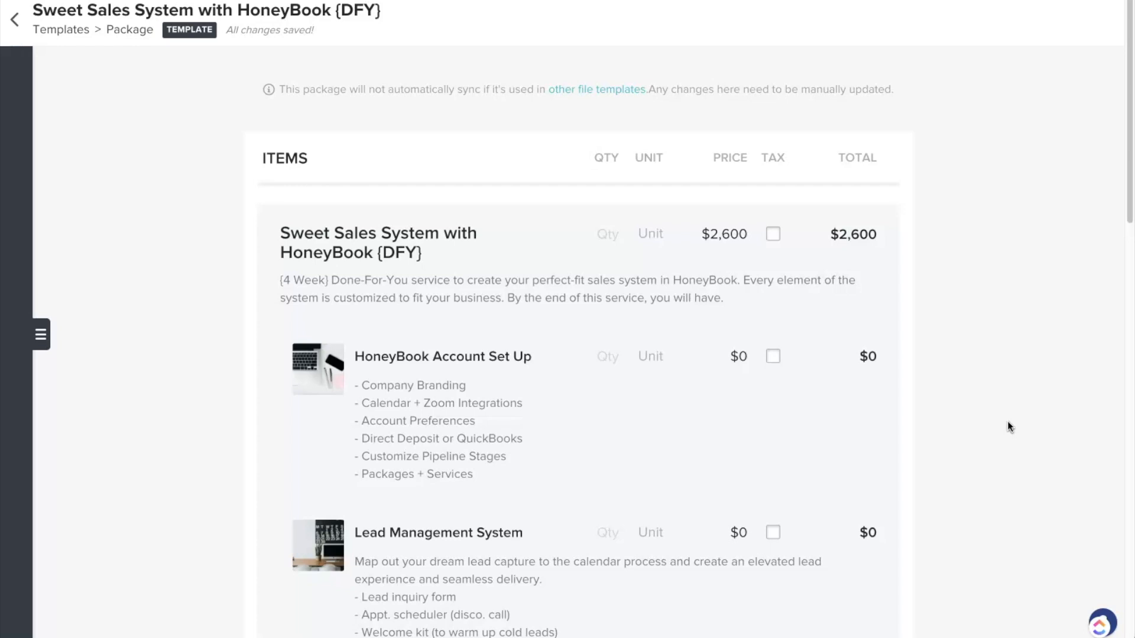
Leave the package template, open the Template Gallery and filter it to show only Contracts.
{"action": "left_click", "coordinate": [14, 19]}
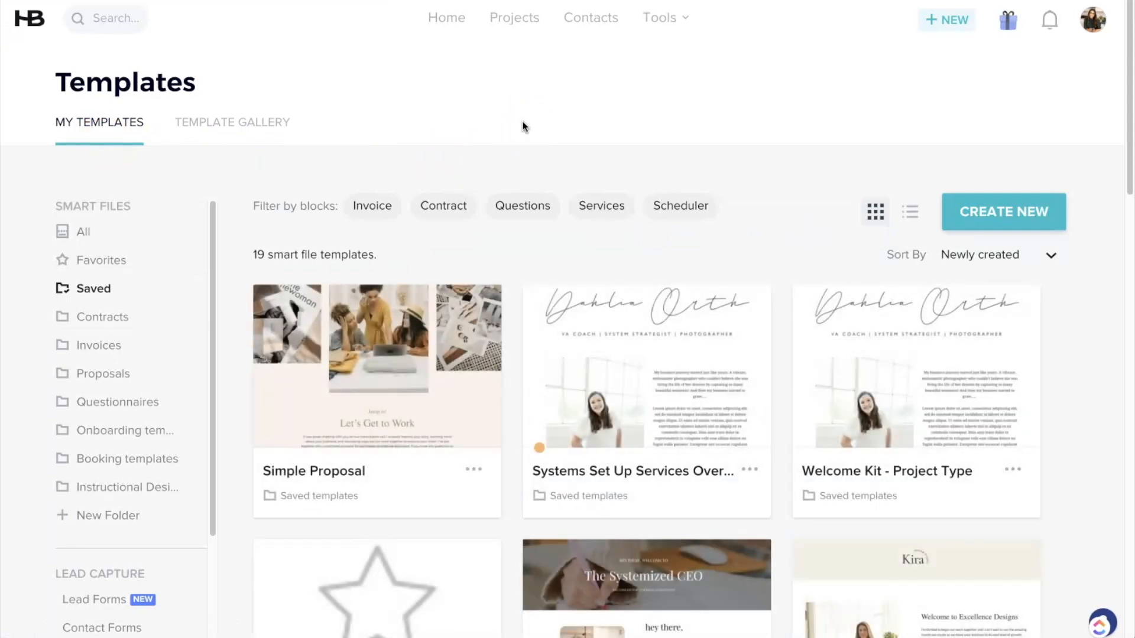
{"action": "left_click", "coordinate": [667, 17]}
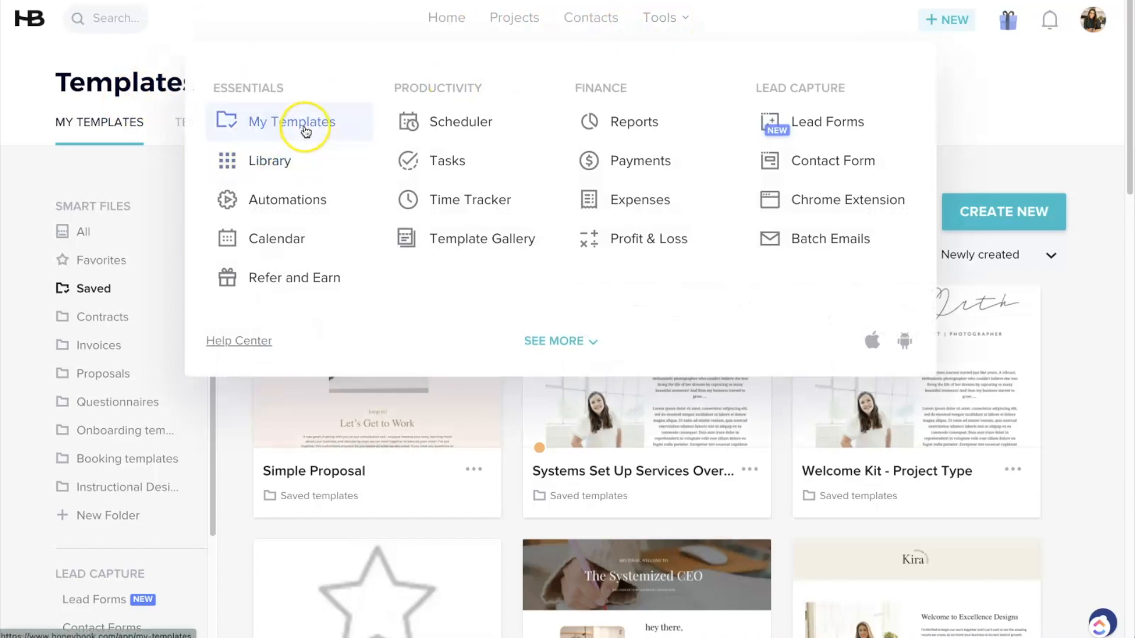
{"action": "left_click", "coordinate": [168, 51]}
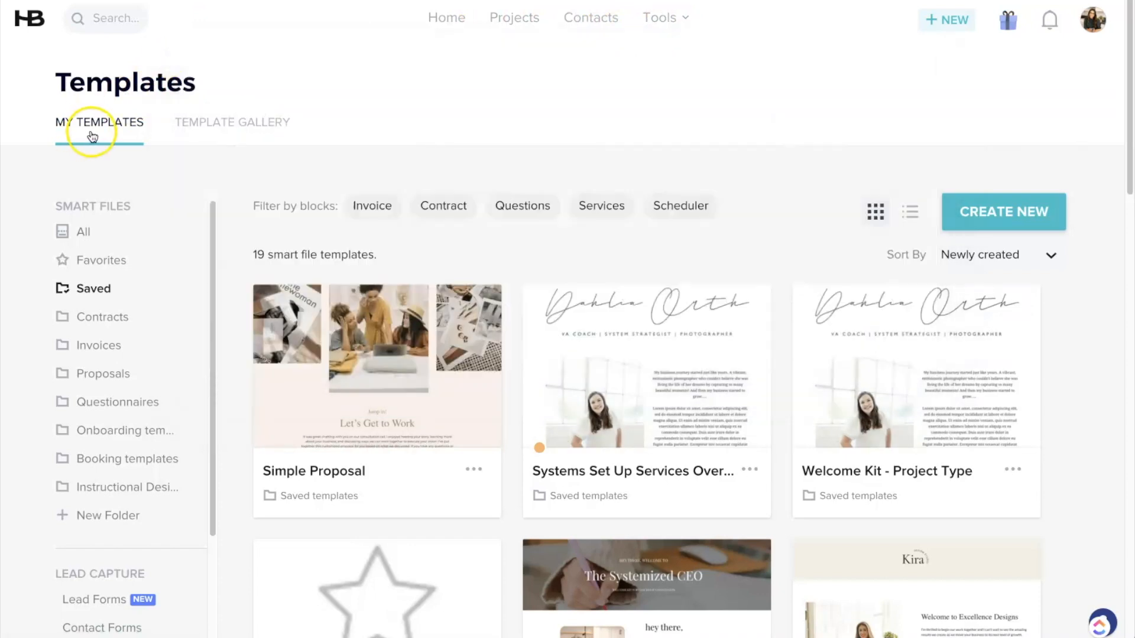
{"action": "left_click", "coordinate": [273, 134]}
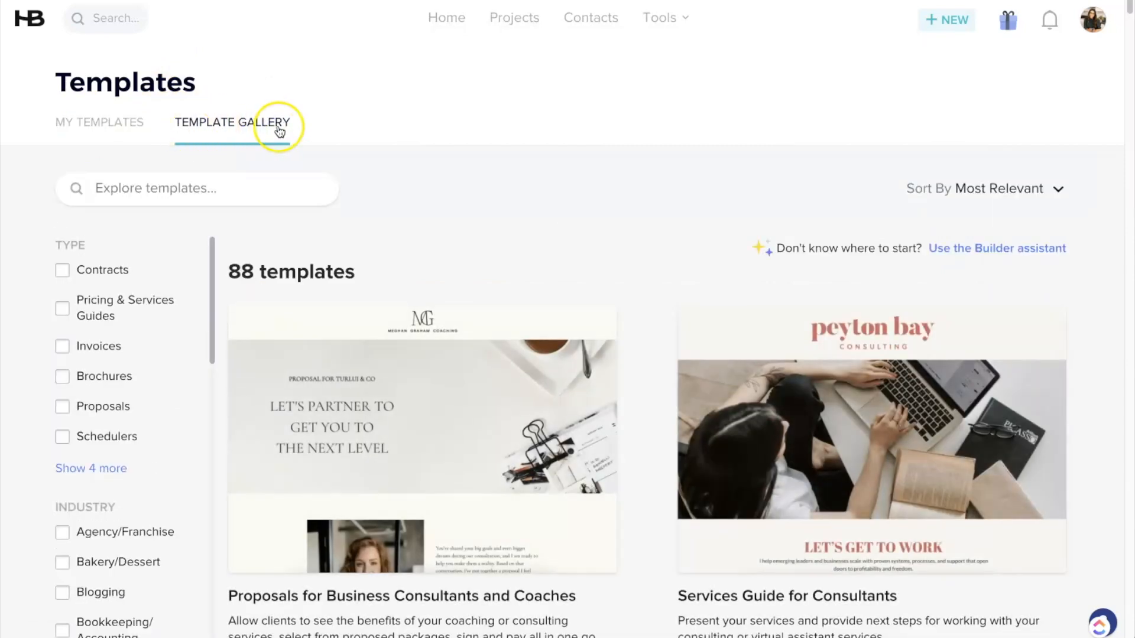
{"action": "left_click", "coordinate": [62, 269]}
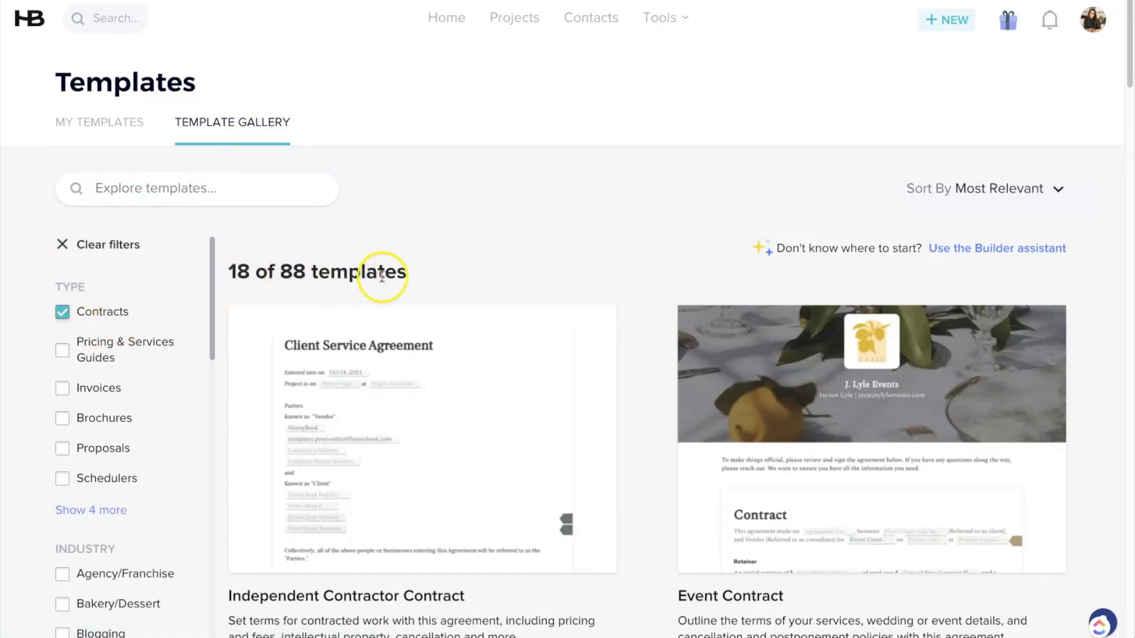
{"action": "scroll", "coordinate": [643, 243], "scroll_direction": "down", "scroll_amount": 3}
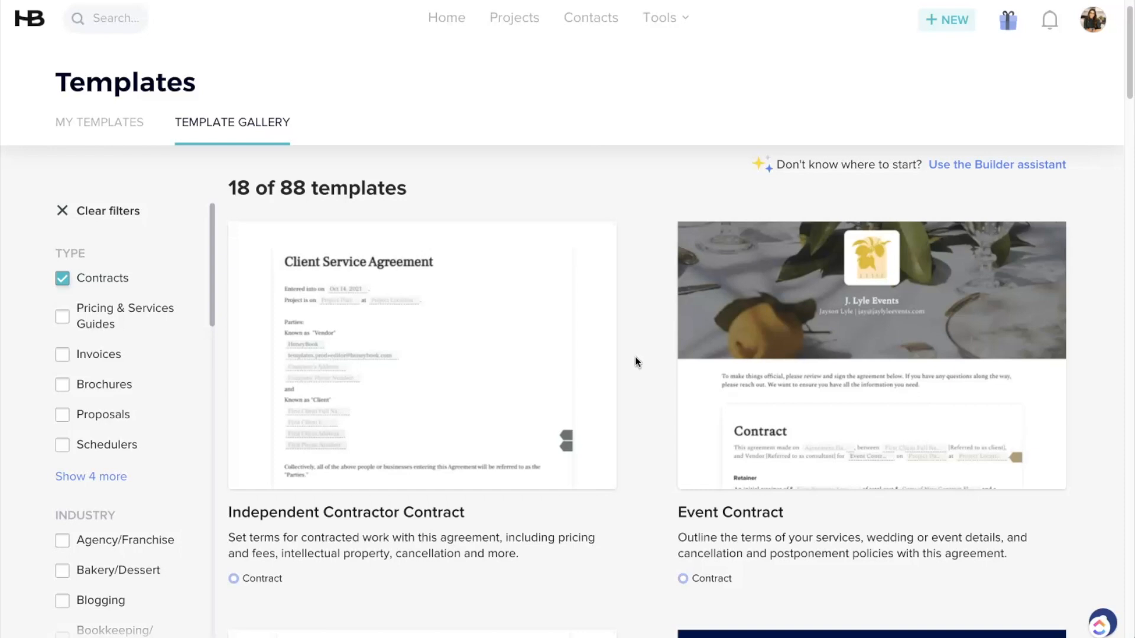
{"action": "left_click", "coordinate": [489, 363]}
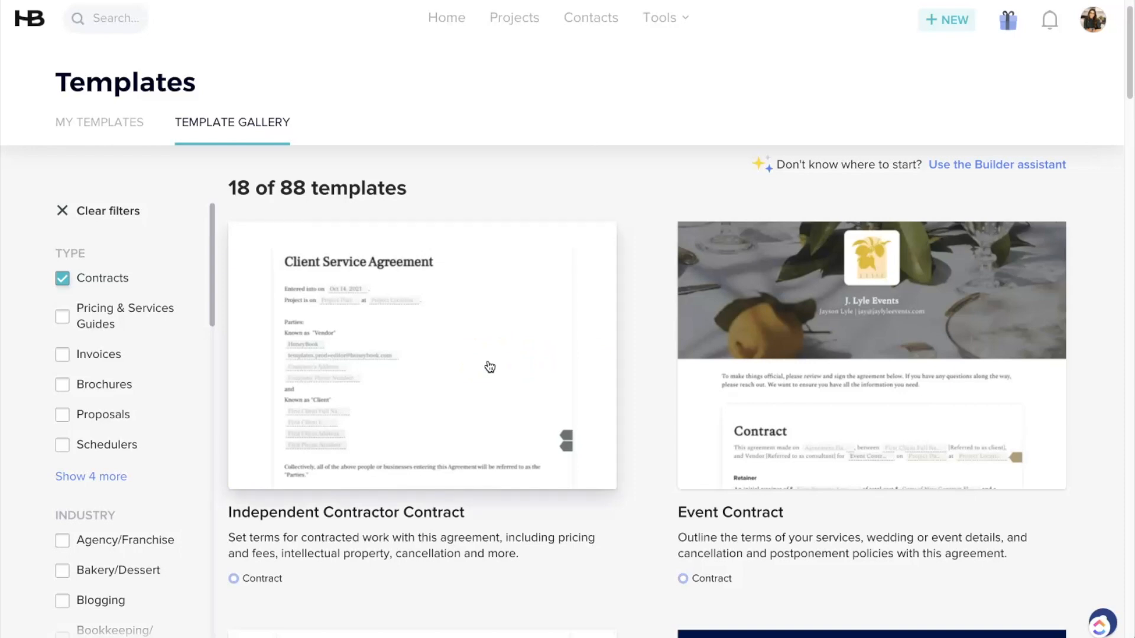
Switch to The Contract Shop website and browse the whole collection of contract templates for the Consultants field.
{"action": "left_click", "coordinate": [486, 189]}
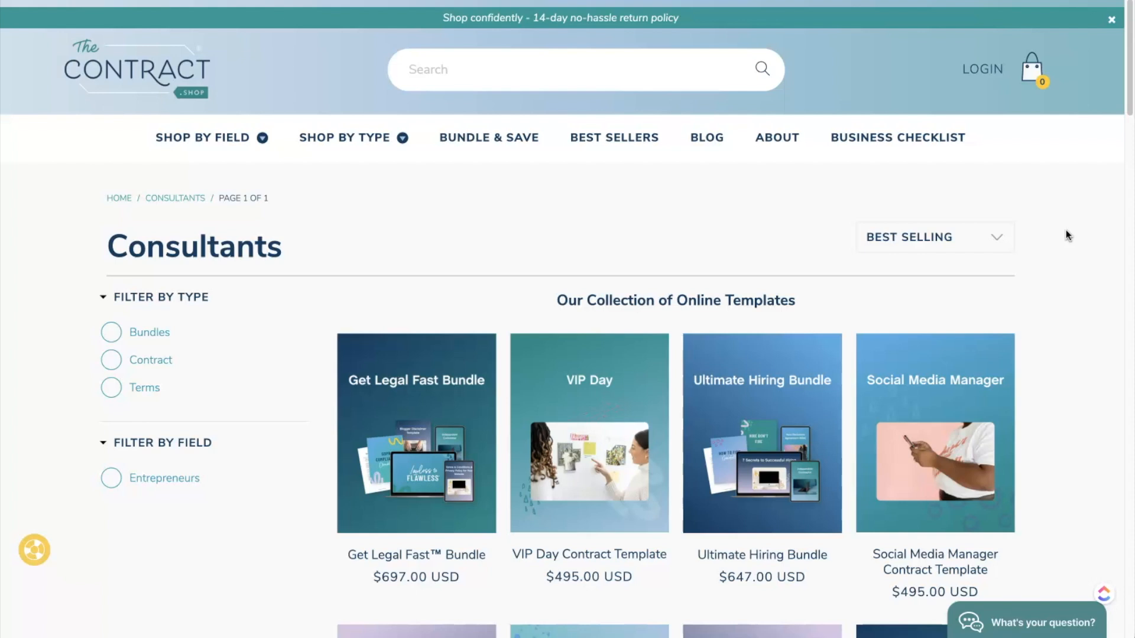
{"action": "mouse_move", "coordinate": [385, 137]}
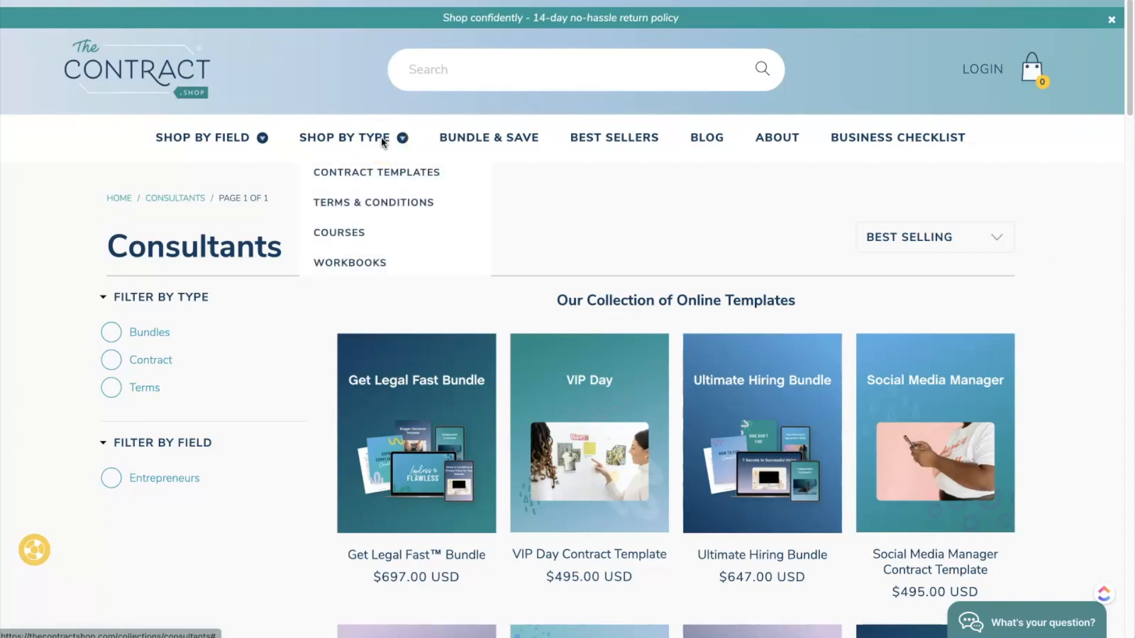
{"action": "mouse_move", "coordinate": [167, 140]}
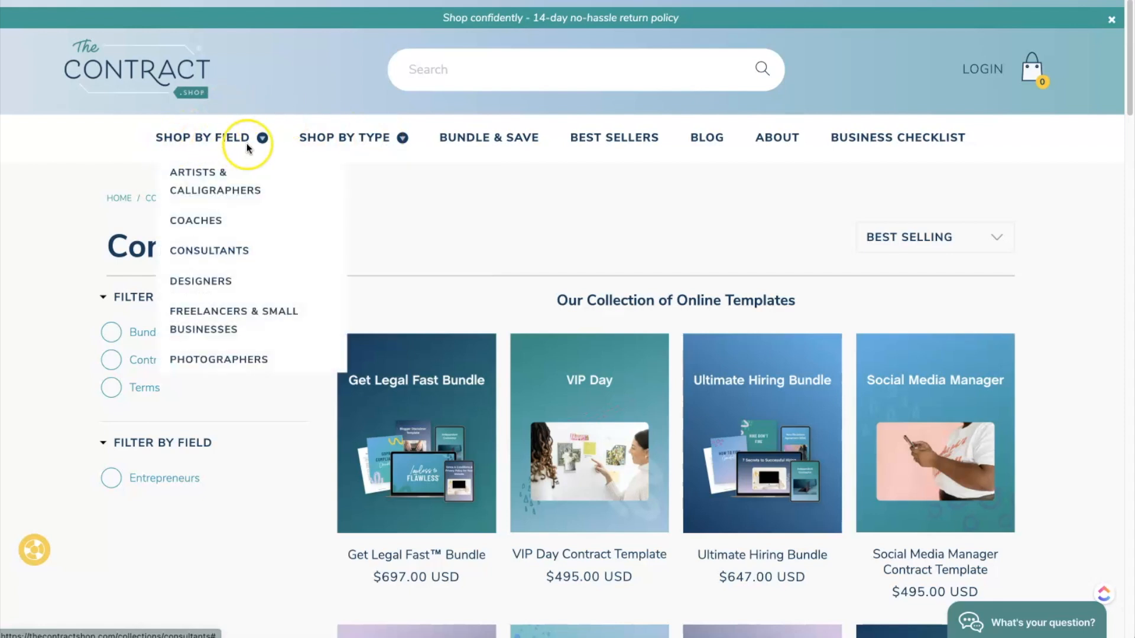
{"action": "left_click", "coordinate": [225, 250]}
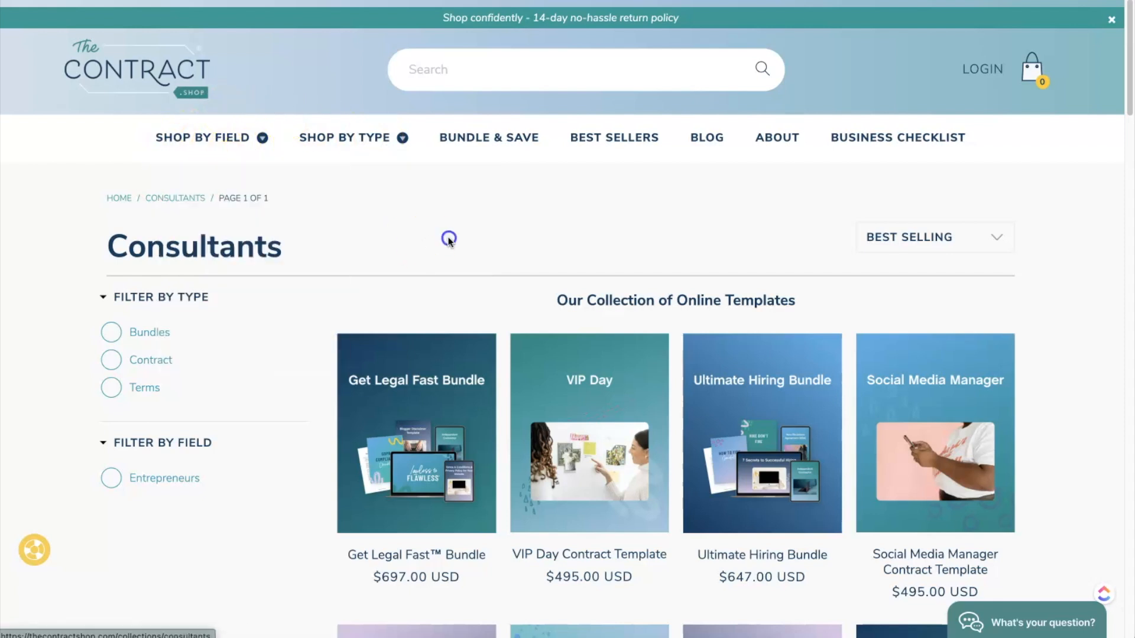
{"action": "scroll", "coordinate": [866, 401], "scroll_direction": "down", "scroll_amount": 8}
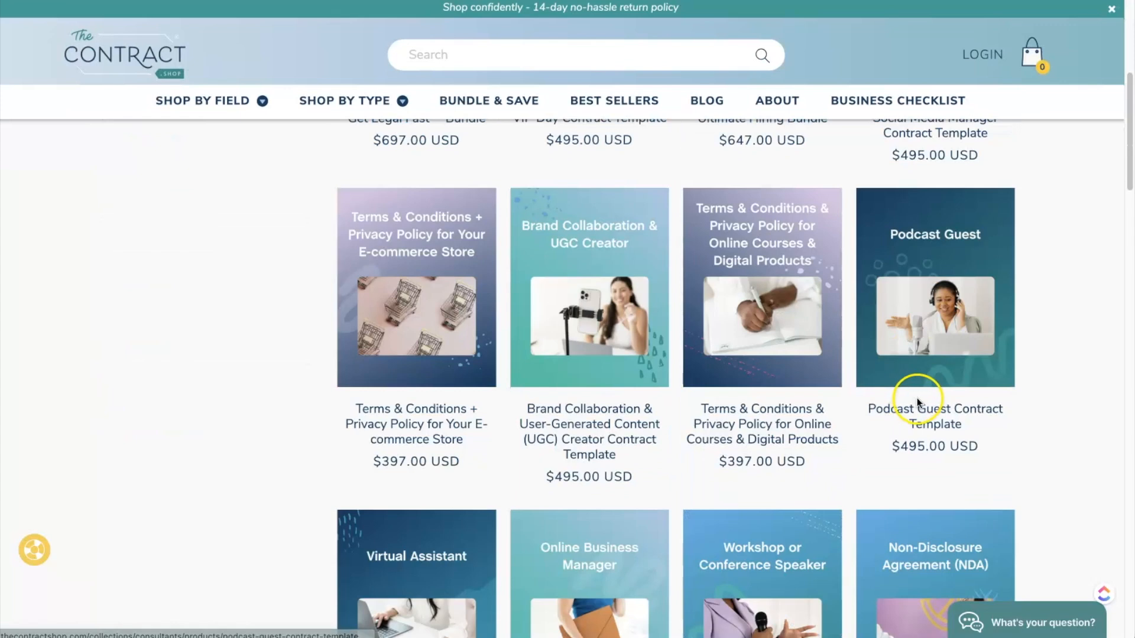
{"action": "scroll", "coordinate": [966, 402], "scroll_direction": "down", "scroll_amount": 1}
{"action": "scroll", "coordinate": [1034, 396], "scroll_direction": "down", "scroll_amount": 1}
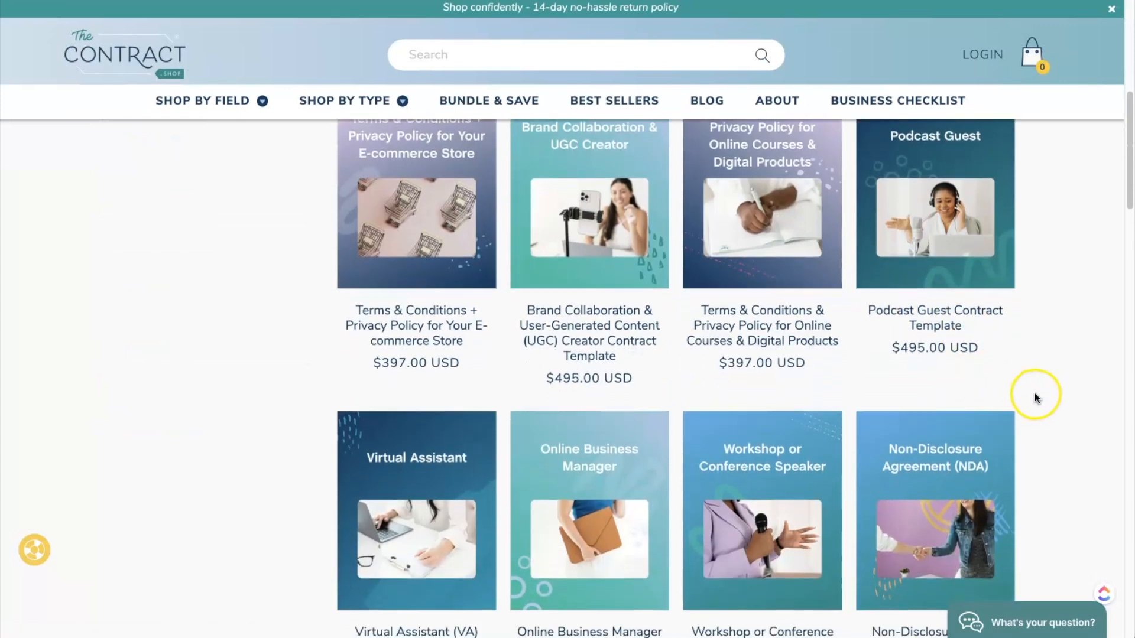
{"action": "scroll", "coordinate": [1036, 396], "scroll_direction": "up", "scroll_amount": 1}
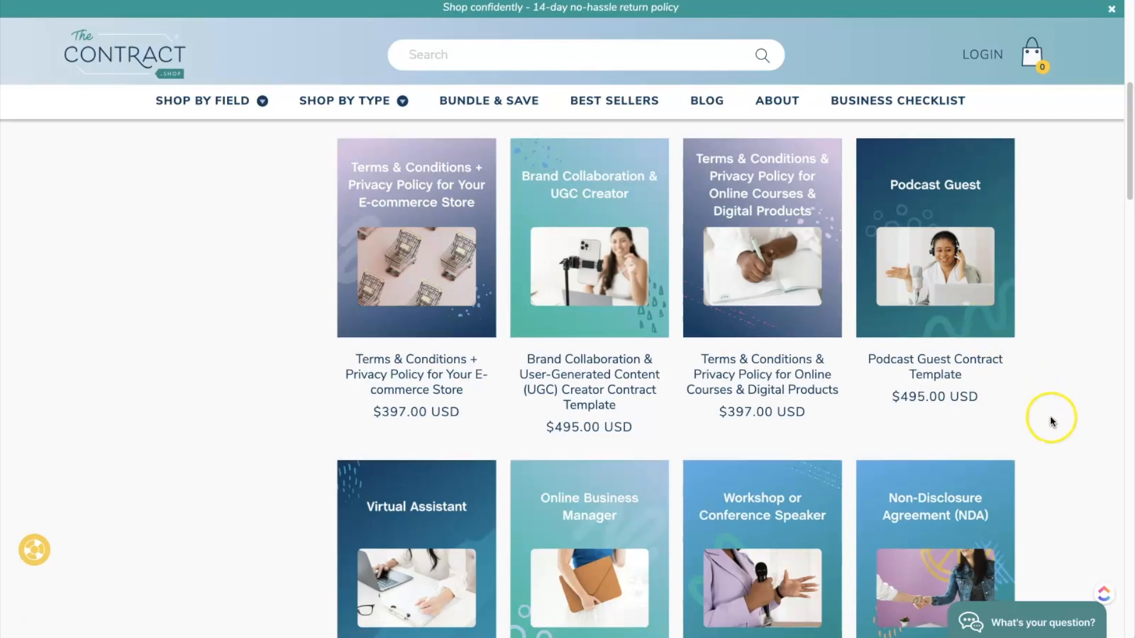
{"action": "scroll", "coordinate": [1050, 420], "scroll_direction": "down", "scroll_amount": 1}
{"action": "scroll", "coordinate": [1051, 422], "scroll_direction": "down", "scroll_amount": 3}
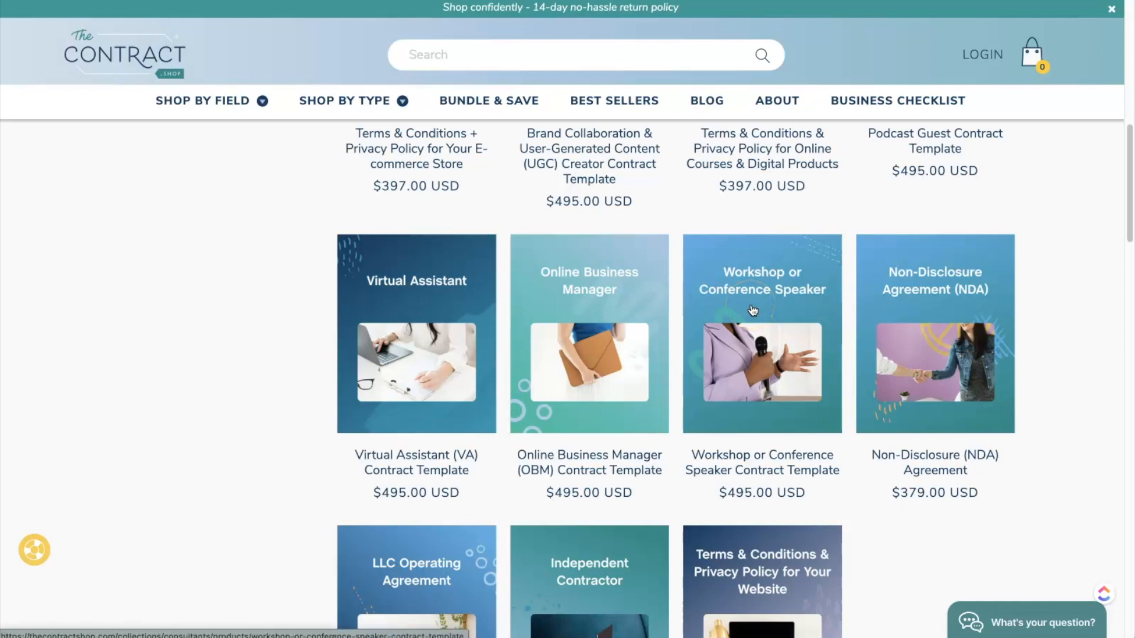
{"action": "scroll", "coordinate": [1041, 459], "scroll_direction": "down", "scroll_amount": 4}
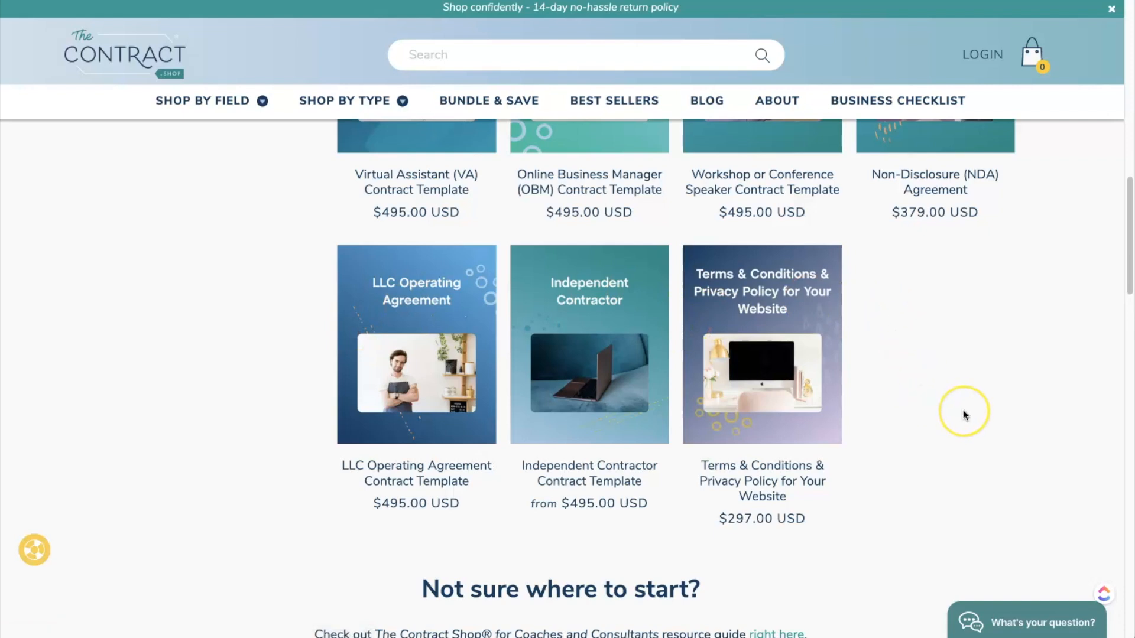
{"action": "scroll", "coordinate": [963, 412], "scroll_direction": "up", "scroll_amount": 3}
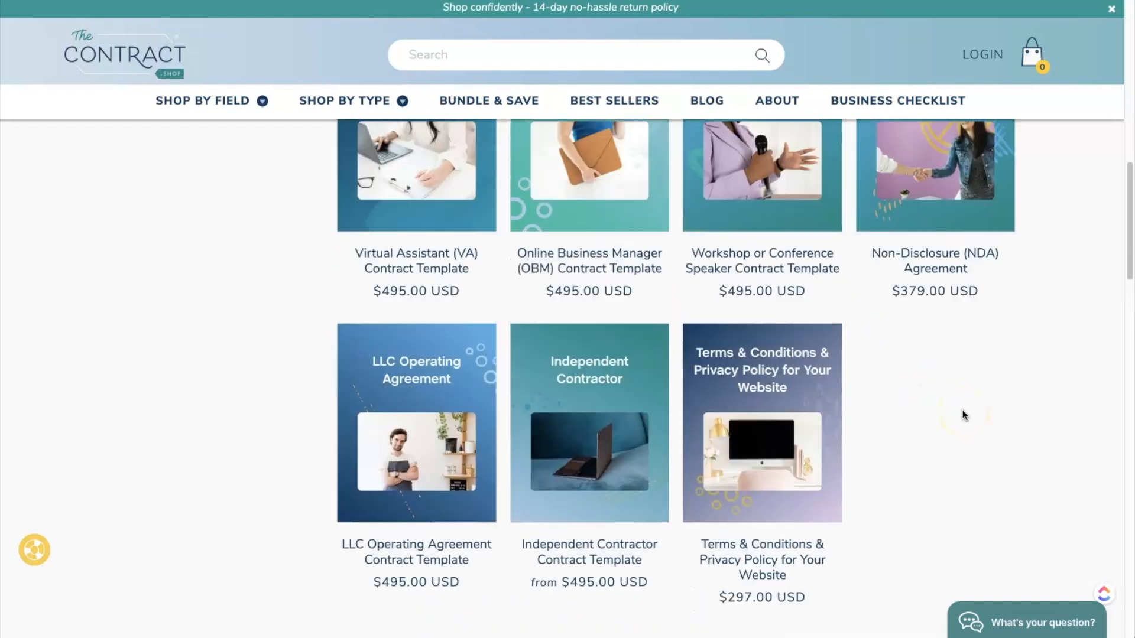
{"action": "scroll", "coordinate": [962, 414], "scroll_direction": "up", "scroll_amount": 10}
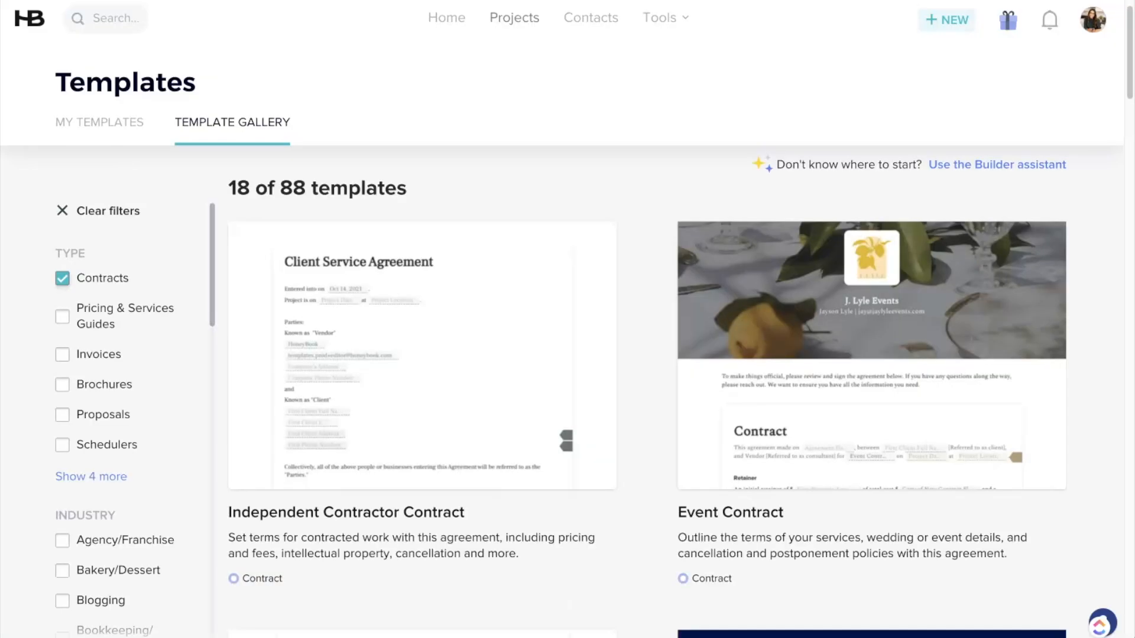
Back in HoneyBook, open the gallery's Independent Contractor Contract for editing as a saved template and dismiss the notification.
{"action": "left_click", "coordinate": [514, 300]}
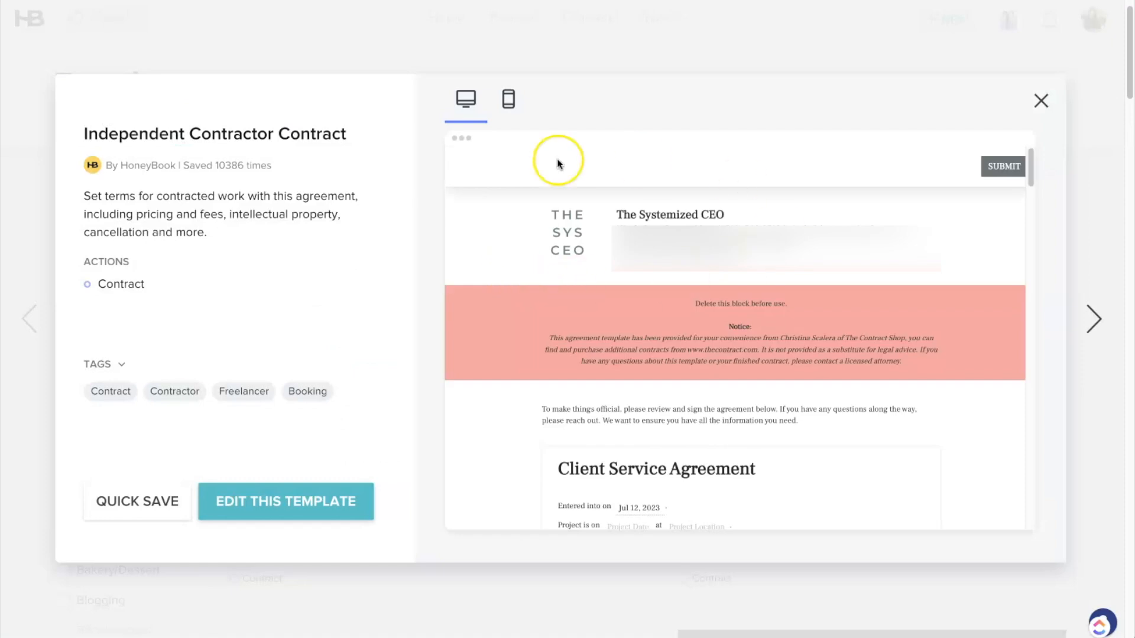
{"action": "left_click", "coordinate": [314, 504]}
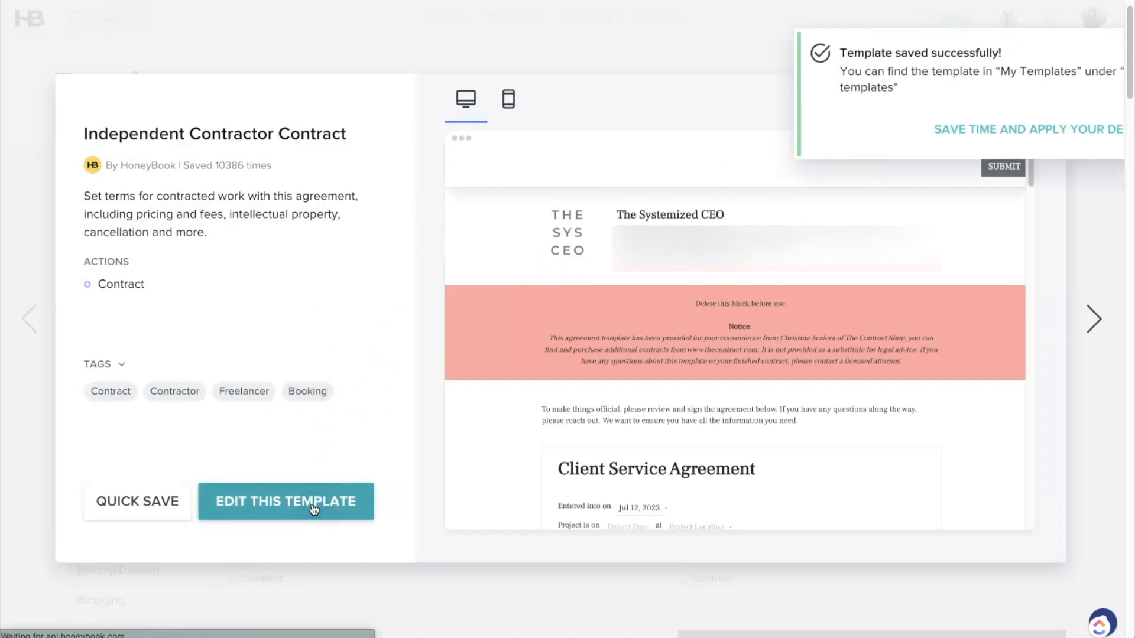
{"action": "left_click", "coordinate": [1055, 122]}
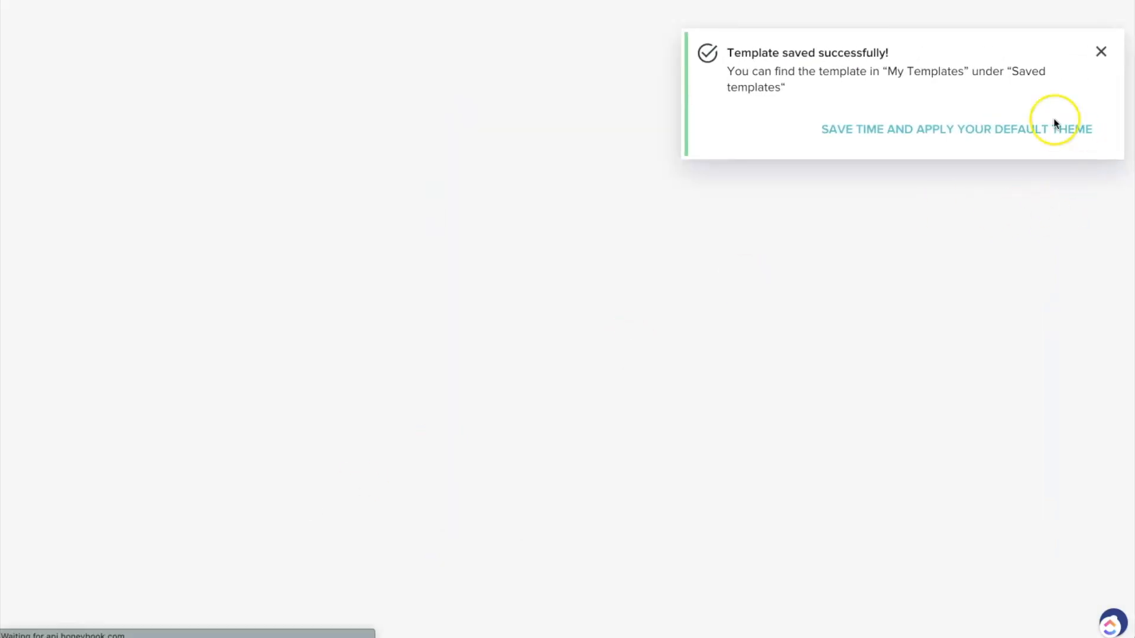
{"action": "left_click", "coordinate": [1100, 53]}
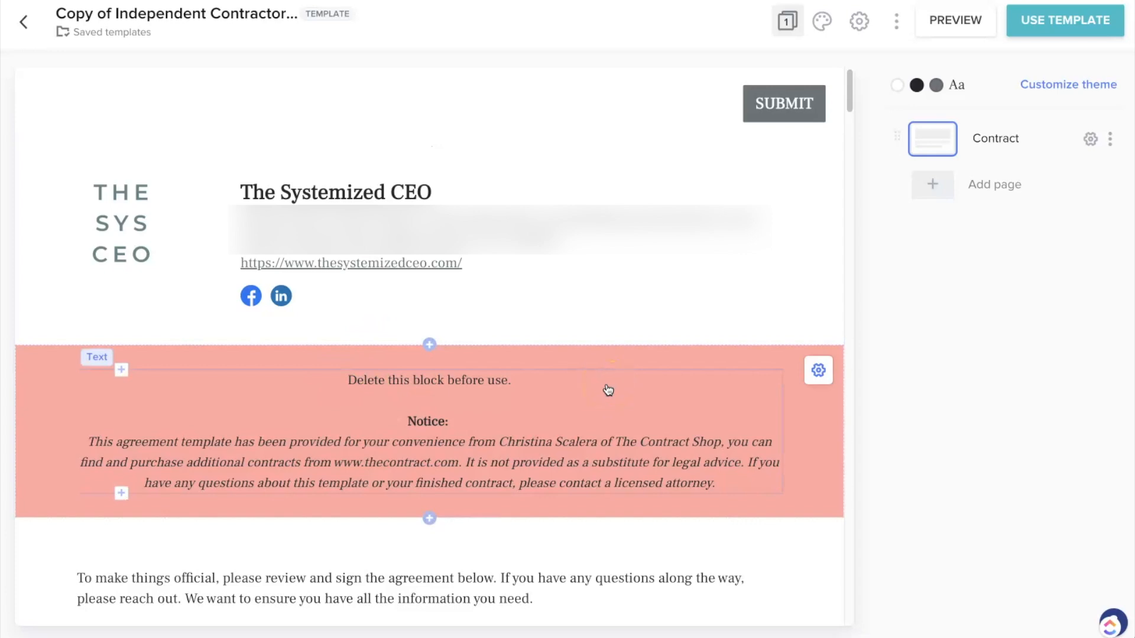
Delete the red "Delete this block before use" notice block and update the template with the change.
{"action": "left_click", "coordinate": [814, 429]}
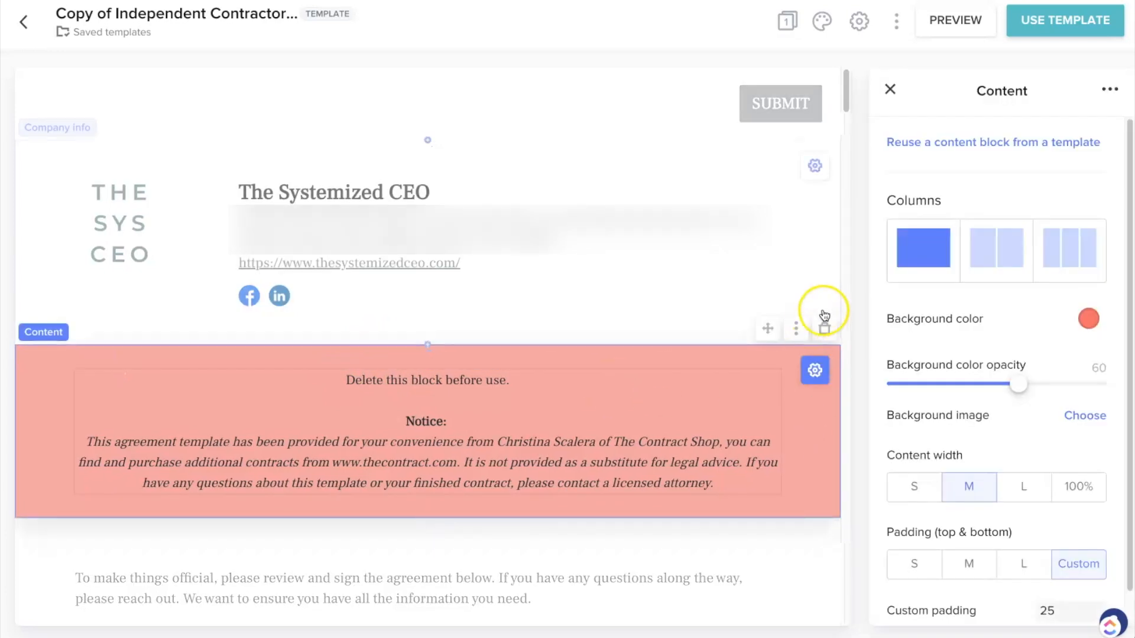
{"action": "left_click", "coordinate": [824, 328]}
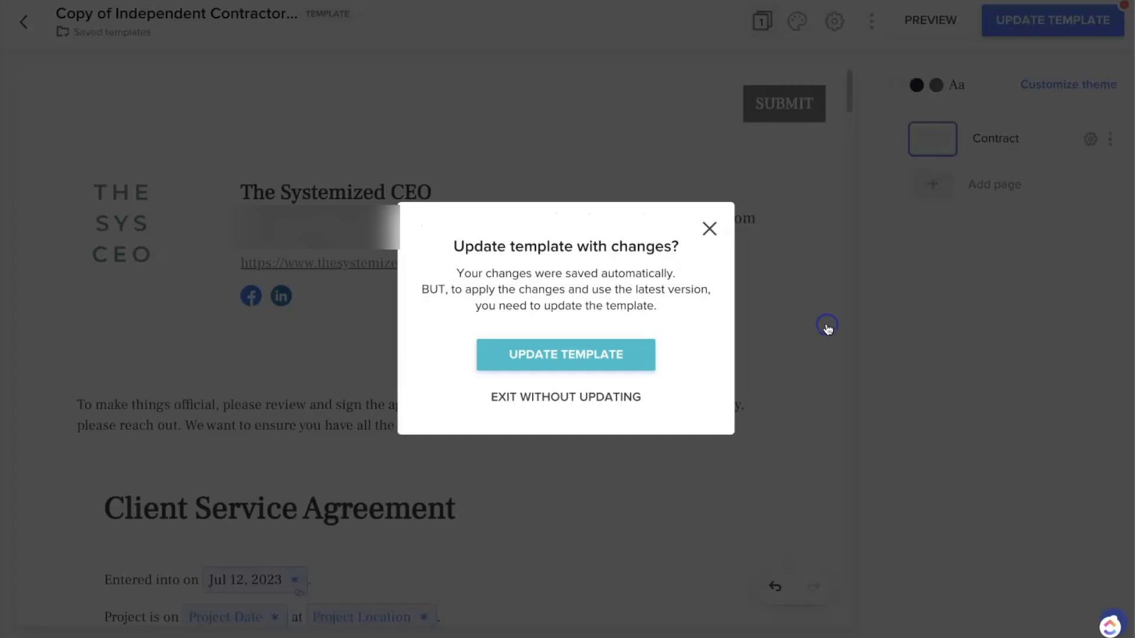
{"action": "left_click", "coordinate": [609, 354]}
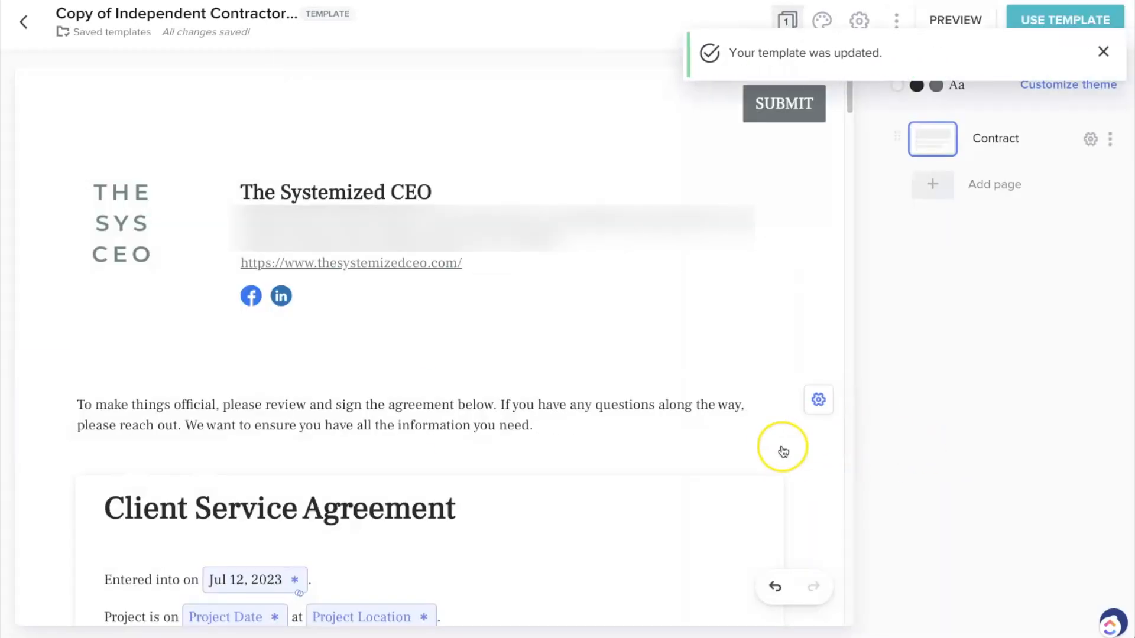
Delete the empty content block between the company info and the introductory text.
{"action": "scroll", "coordinate": [783, 452], "scroll_direction": "down", "scroll_amount": 4}
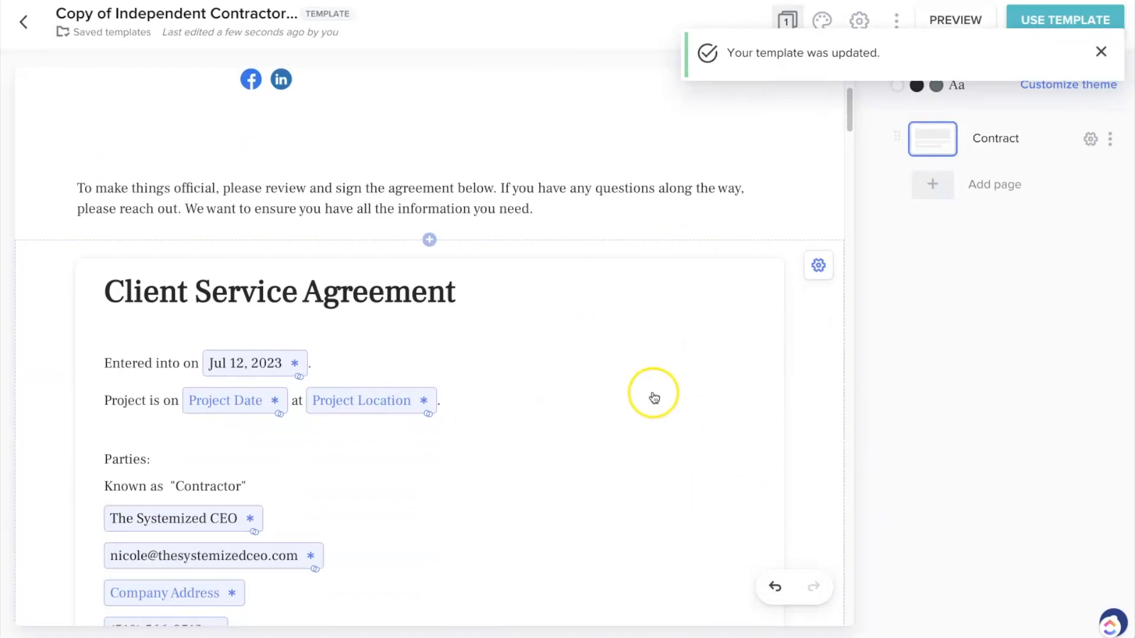
{"action": "scroll", "coordinate": [621, 204], "scroll_direction": "up", "scroll_amount": 2}
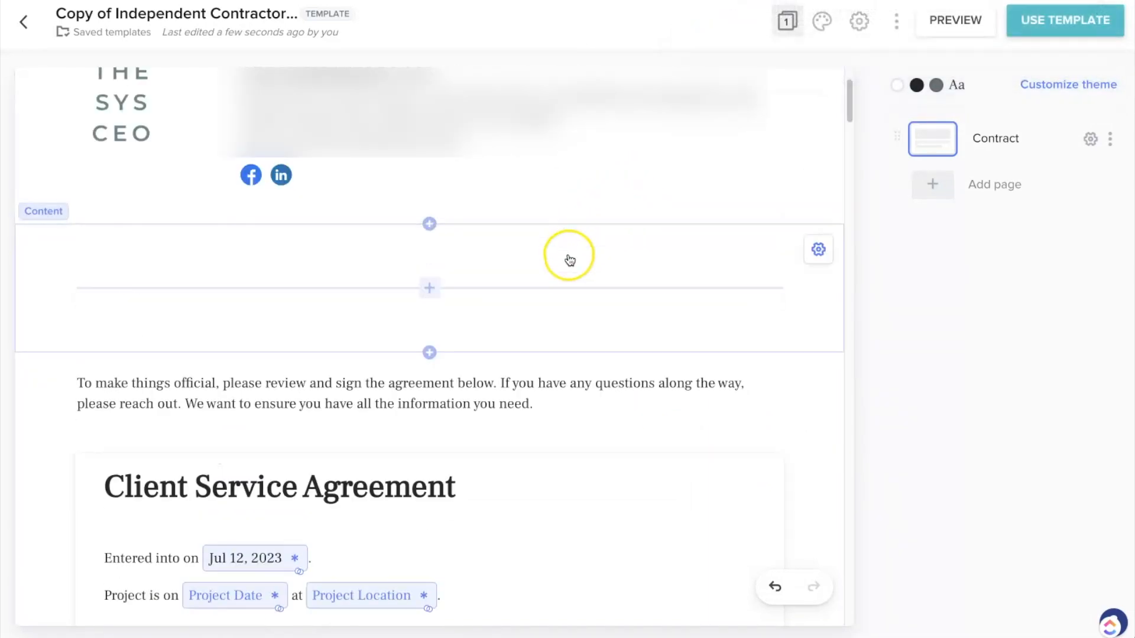
{"action": "left_click", "coordinate": [663, 257]}
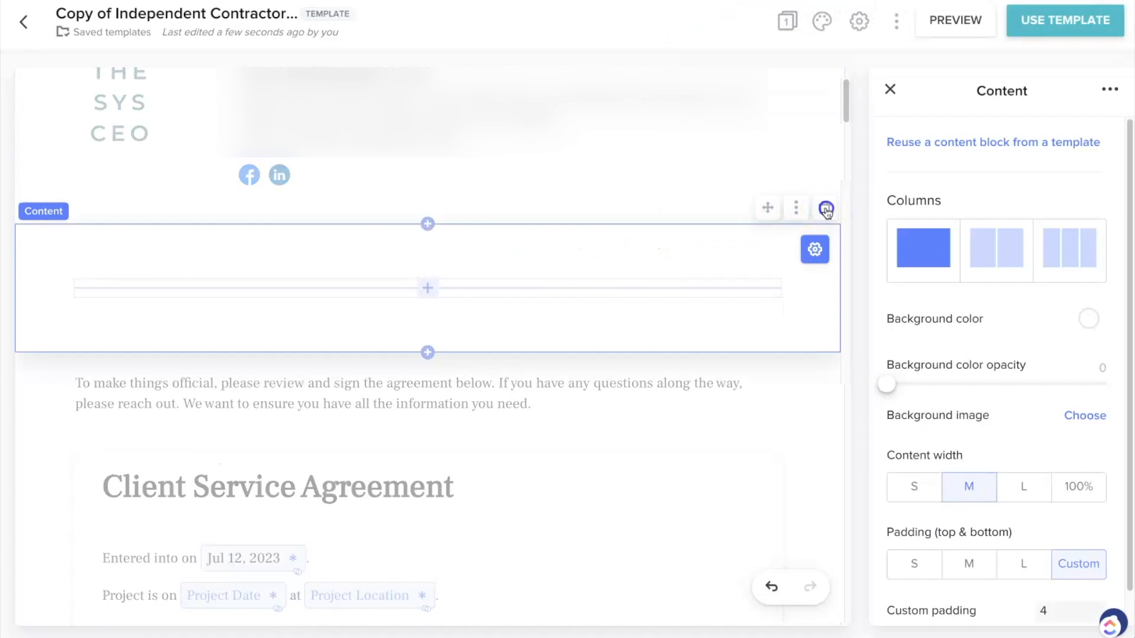
{"action": "left_click", "coordinate": [826, 209]}
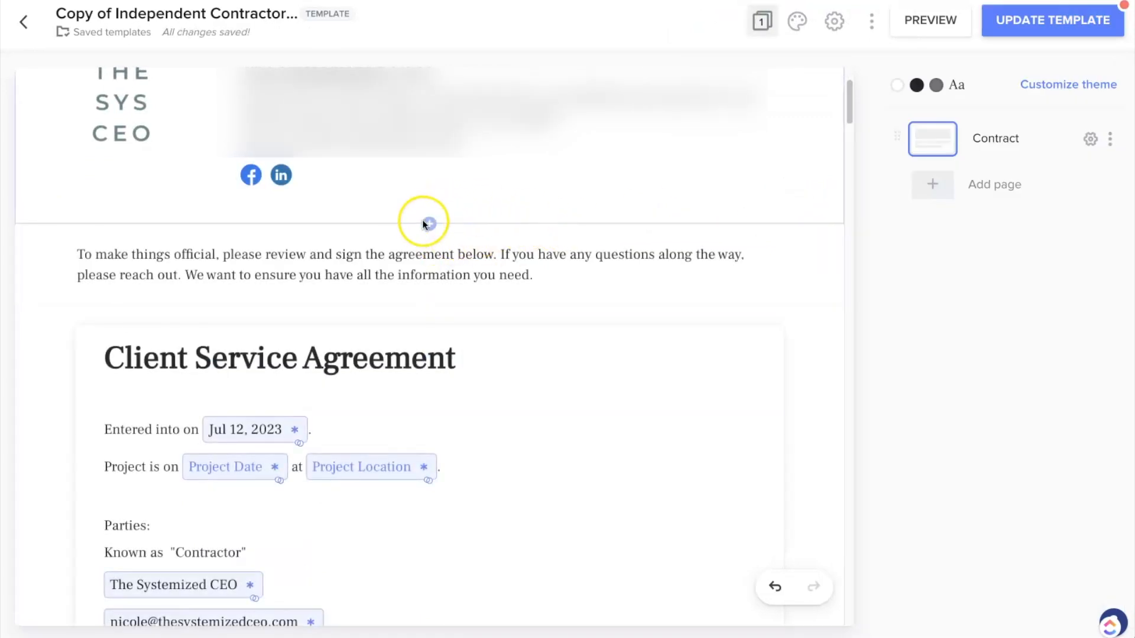
Inspect the introductory text block and the settings of the Contract block below it.
{"action": "left_click", "coordinate": [677, 273]}
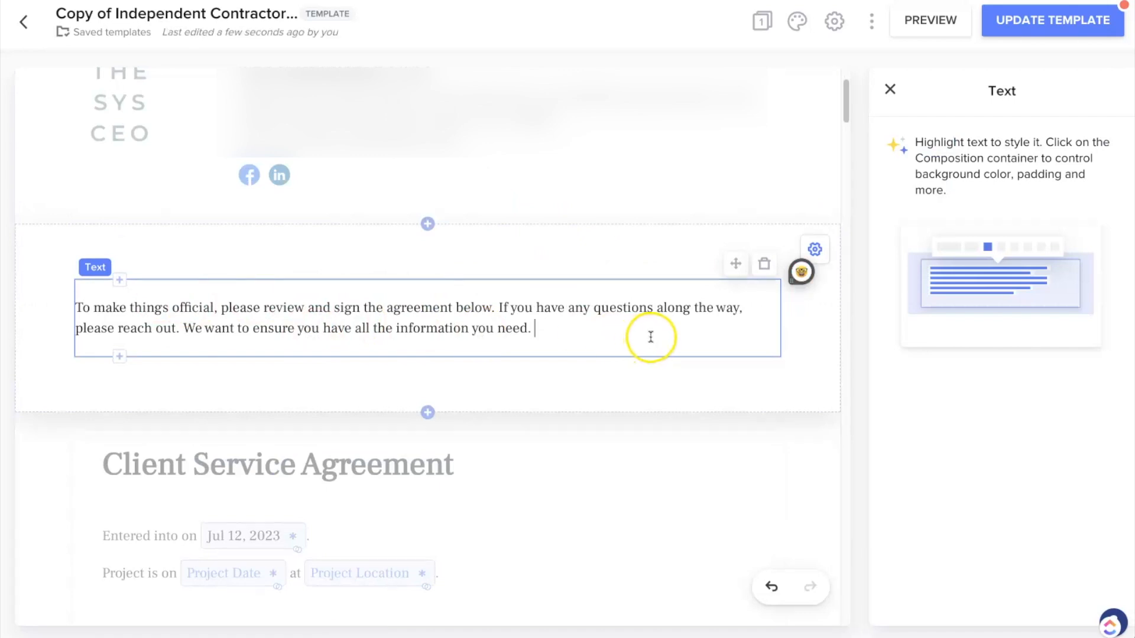
{"action": "left_click", "coordinate": [795, 456]}
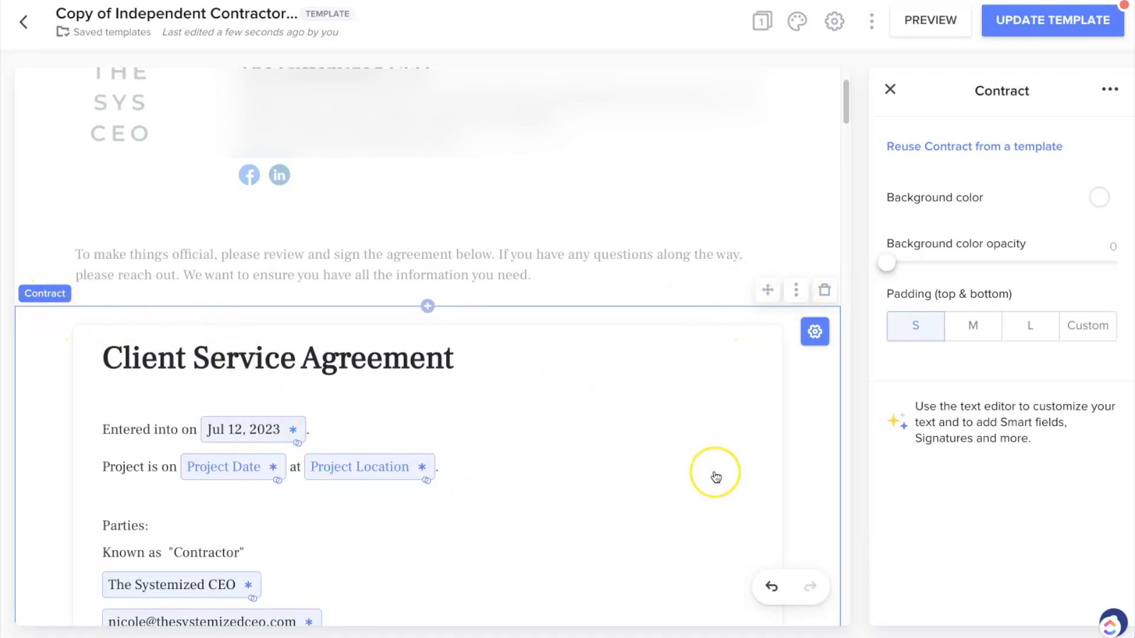
{"action": "scroll", "coordinate": [716, 477], "scroll_direction": "down", "scroll_amount": 2}
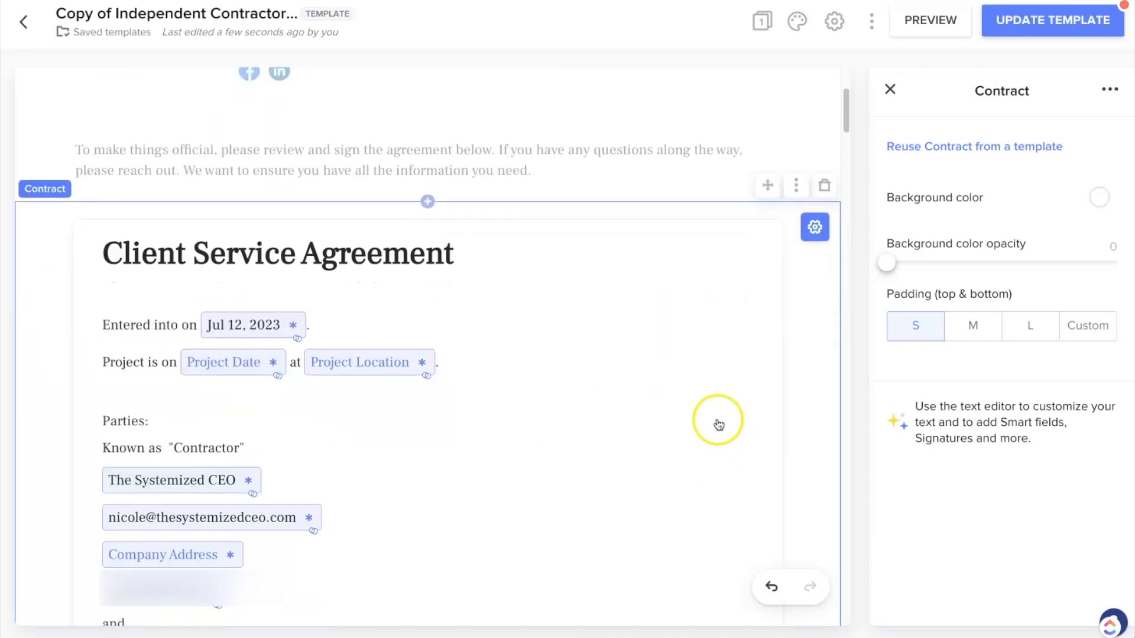
{"action": "scroll", "coordinate": [704, 344], "scroll_direction": "down", "scroll_amount": 1}
Enter the Client Service Agreement text and inspect the settings of the Project Date and Project Location smart fields.
{"action": "left_click", "coordinate": [708, 321]}
{"action": "left_click", "coordinate": [674, 362]}
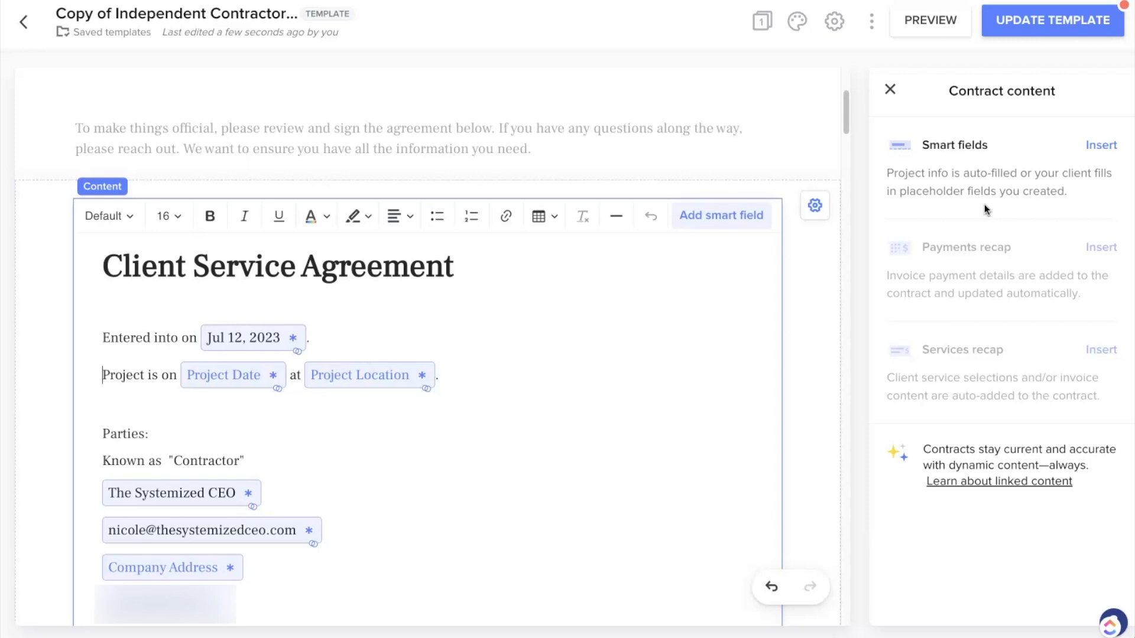
{"action": "left_click", "coordinate": [256, 387]}
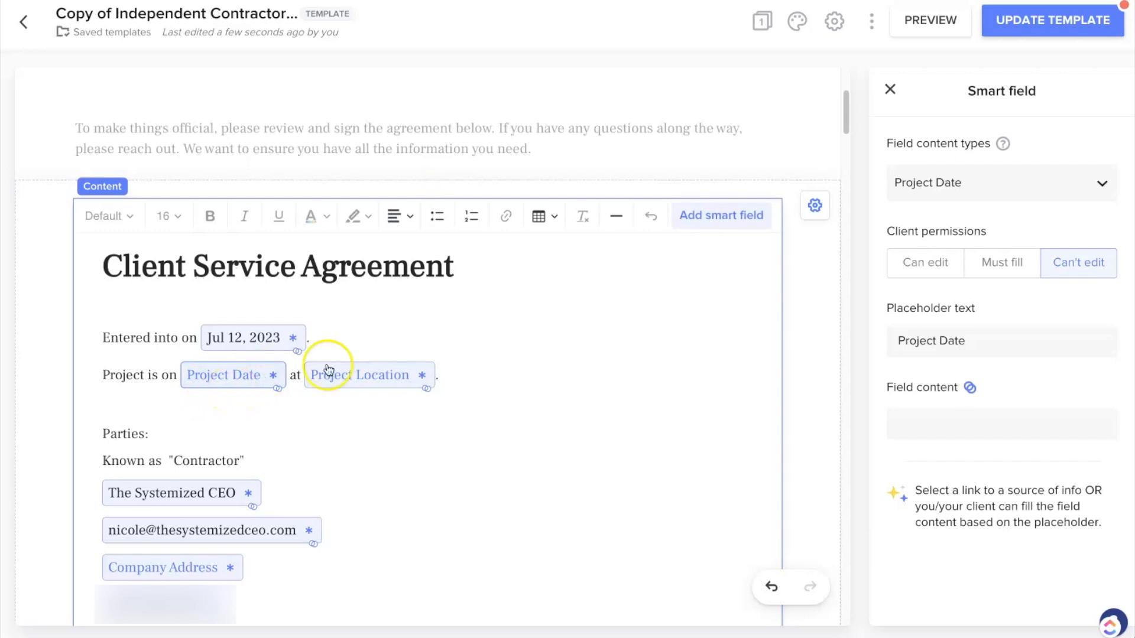
{"action": "left_click", "coordinate": [385, 377]}
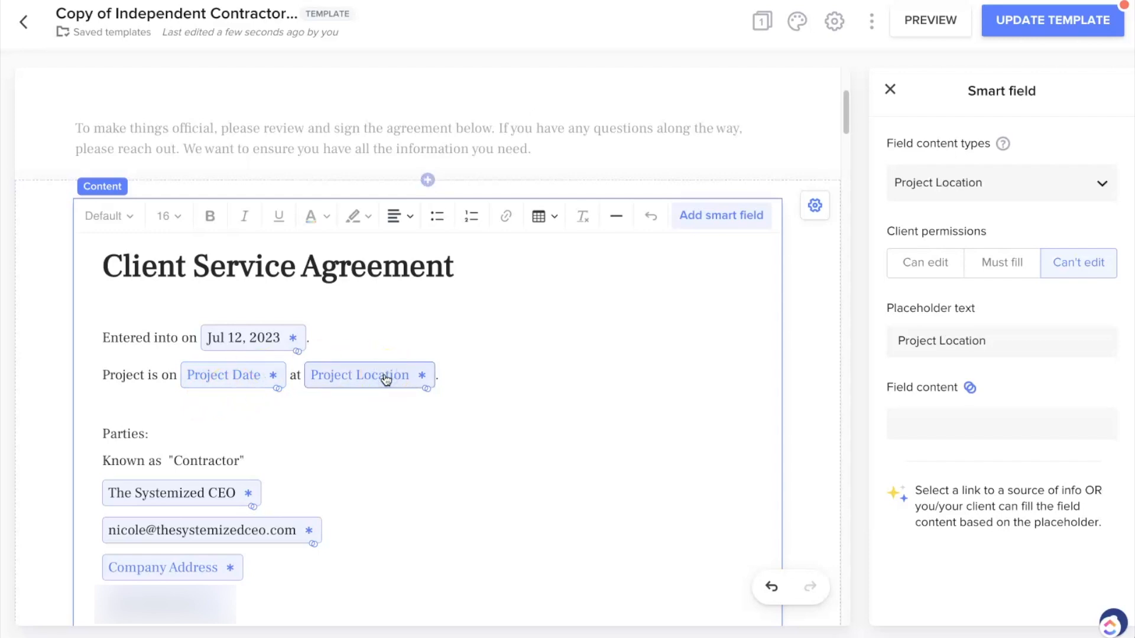
Set the client permissions of the First Client Full Name smart field to Can't edit.
{"action": "scroll", "coordinate": [222, 378], "scroll_direction": "down", "scroll_amount": 2}
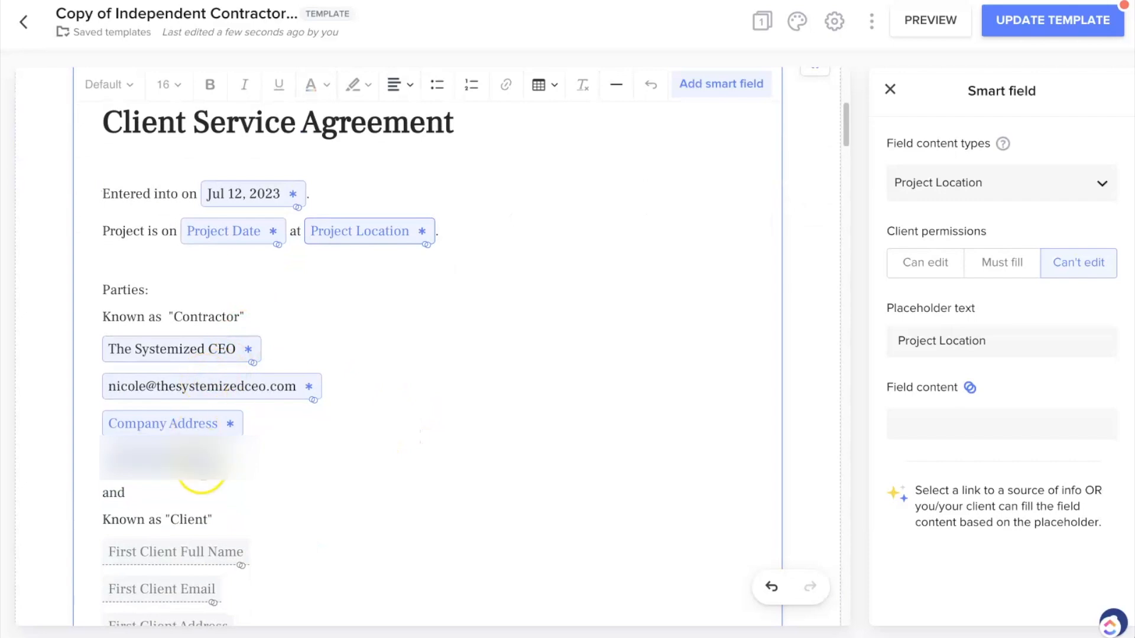
{"action": "scroll", "coordinate": [484, 489], "scroll_direction": "down", "scroll_amount": 3}
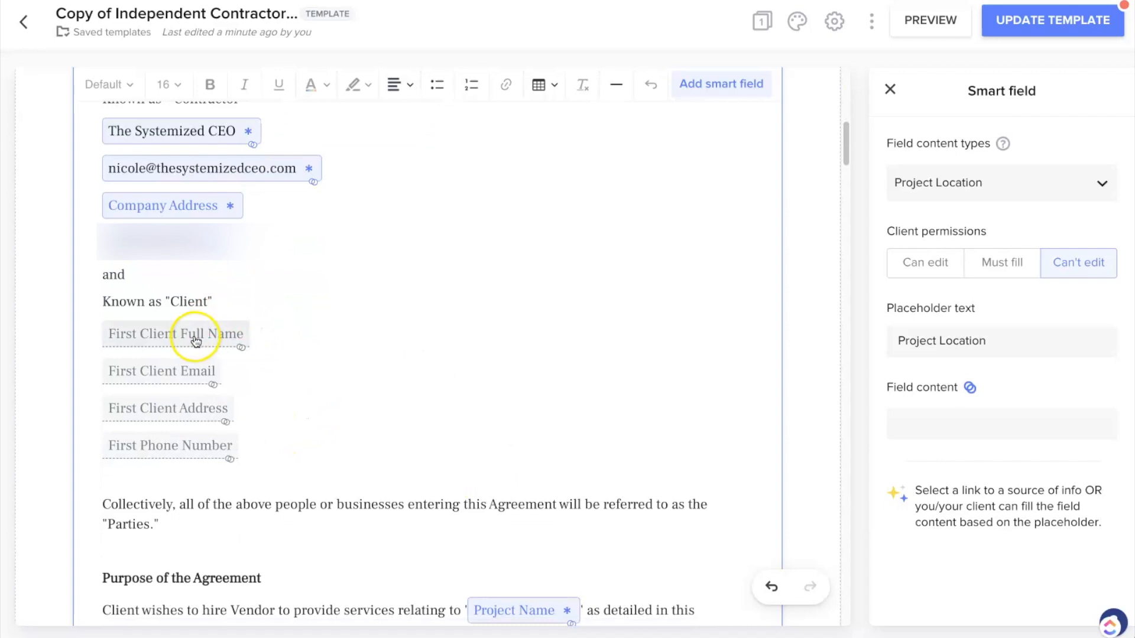
{"action": "left_click", "coordinate": [196, 342]}
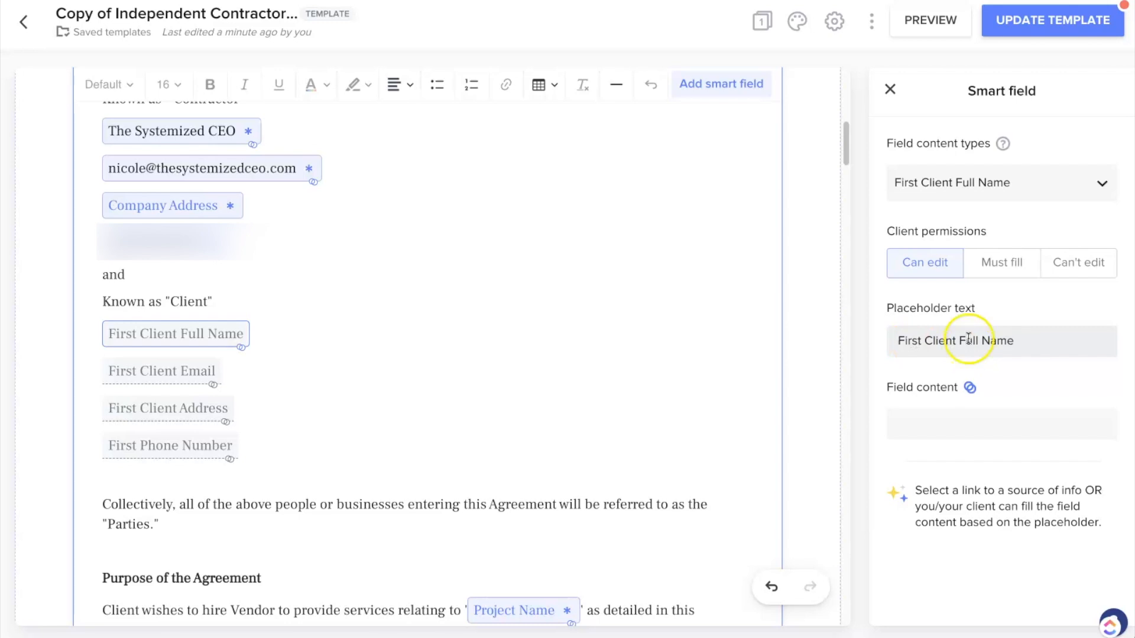
{"action": "left_click", "coordinate": [1008, 266]}
{"action": "left_click", "coordinate": [1003, 270]}
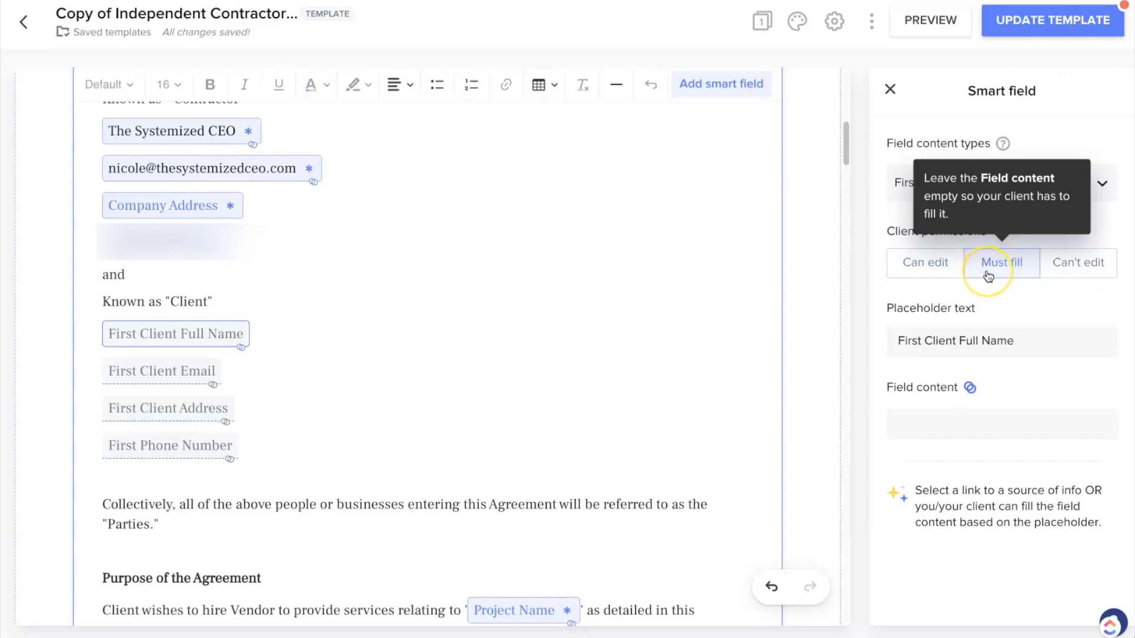
{"action": "left_click", "coordinate": [1080, 265]}
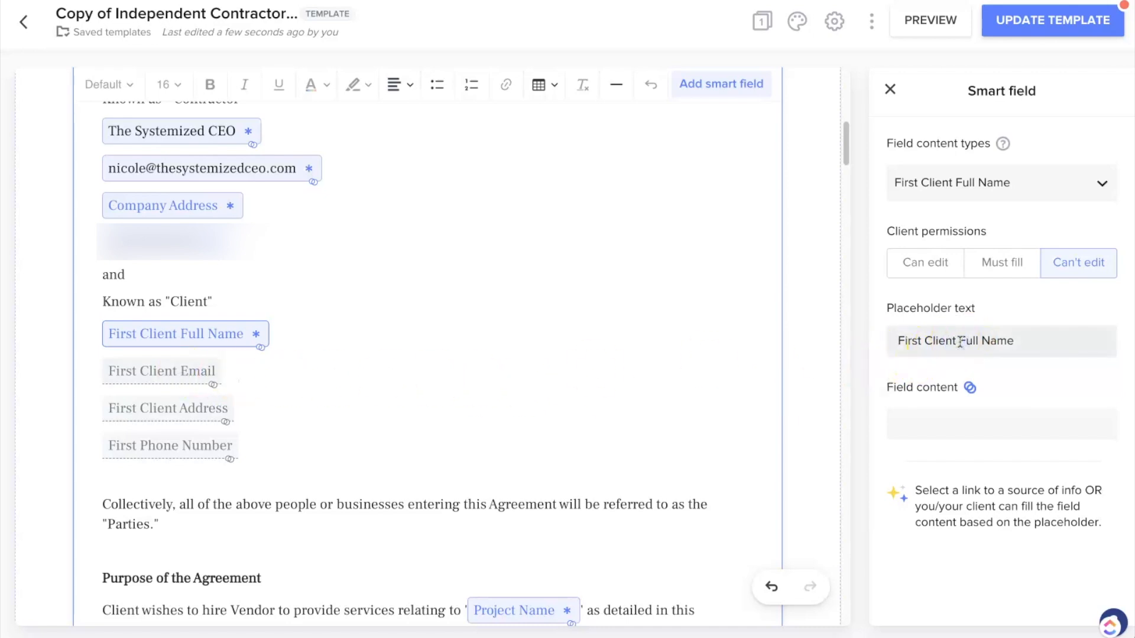
Shorten the placeholder text of that client name smart field to "First Client Name".
{"action": "key", "text": "BackSpace"}
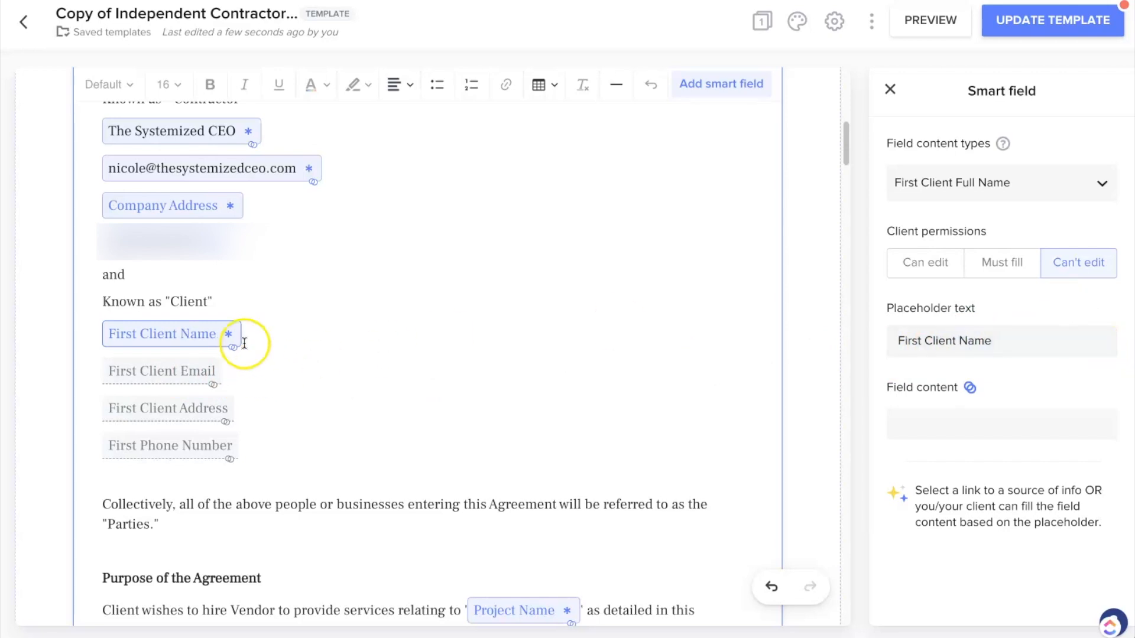
{"action": "mouse_move", "coordinate": [972, 393]}
{"action": "left_click", "coordinate": [959, 422]}
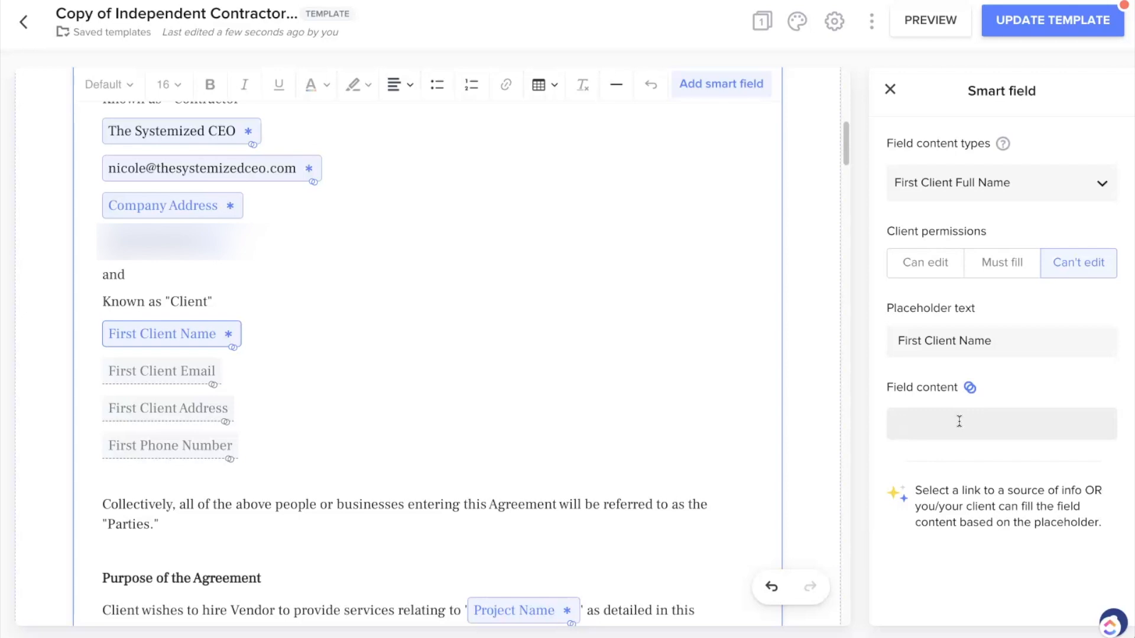
{"action": "mouse_move", "coordinate": [976, 390]}
{"action": "left_click", "coordinate": [957, 422]}
{"action": "left_click", "coordinate": [514, 392]}
Remove the word "at" and the Project Location smart field from the "Project is on" line, keeping the closing period.
{"action": "scroll", "coordinate": [514, 392], "scroll_direction": "down", "scroll_amount": 6}
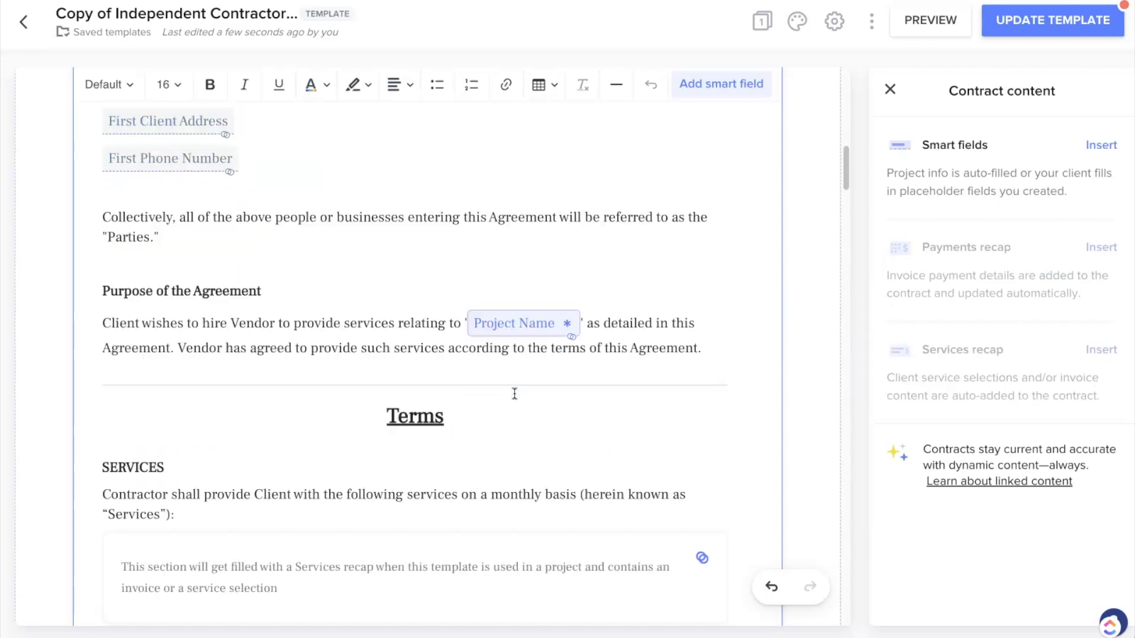
{"action": "scroll", "coordinate": [514, 392], "scroll_direction": "up", "scroll_amount": 10}
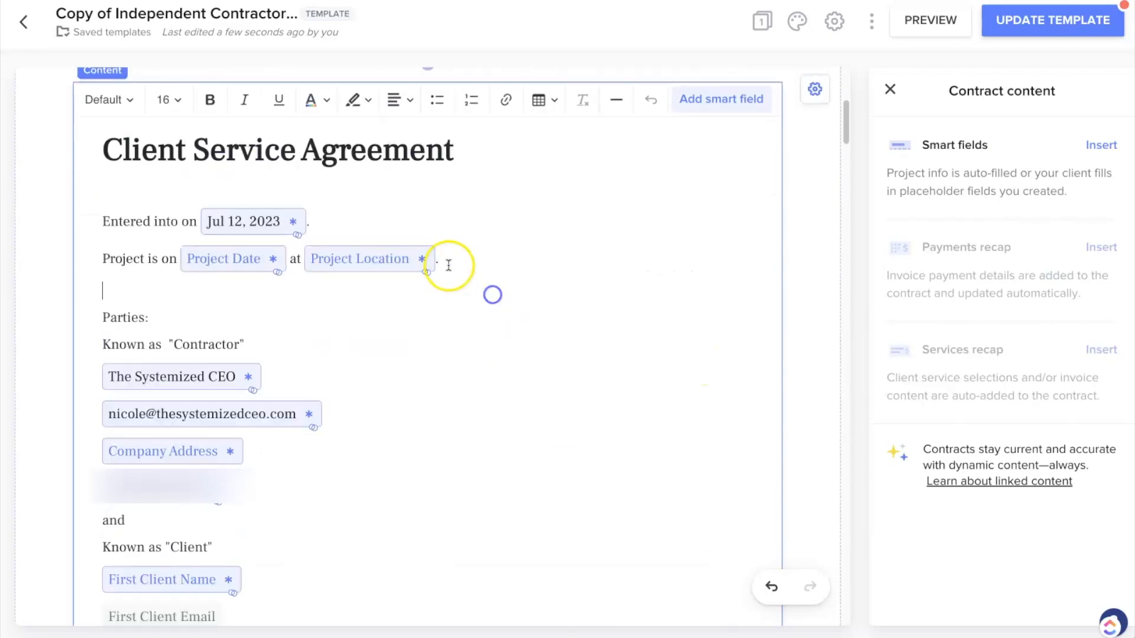
{"action": "left_click", "coordinate": [429, 259]}
{"action": "left_click", "coordinate": [438, 259]}
{"action": "key", "text": "BackSpace"}
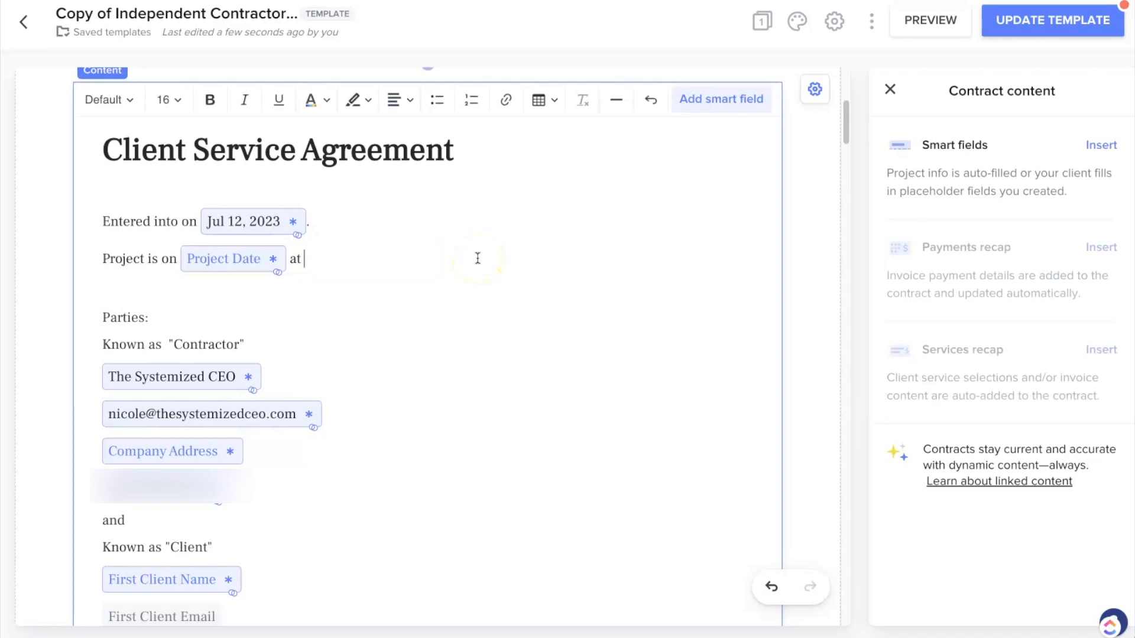
{"action": "key", "text": "BackSpace"}
{"action": "key", "text": "BackSpace"}
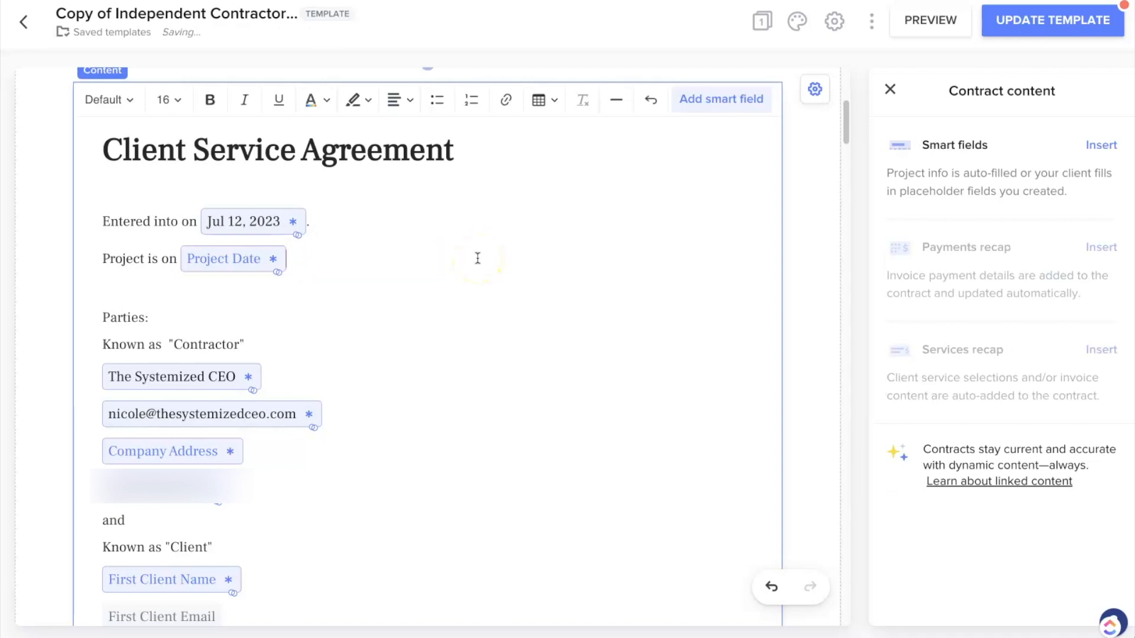
{"action": "left_click", "coordinate": [653, 257]}
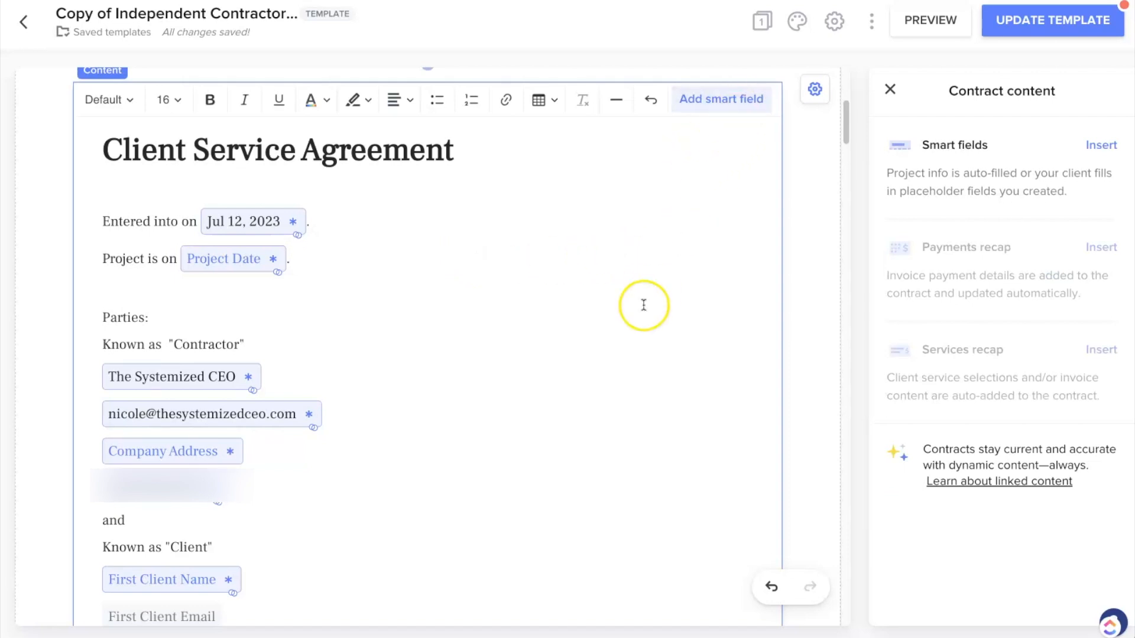
Insert a blank smart field after "Parties." in the paragraph above Purpose of the Agreement.
{"action": "scroll", "coordinate": [641, 308], "scroll_direction": "down", "scroll_amount": 9}
{"action": "scroll", "coordinate": [355, 231], "scroll_direction": "up", "scroll_amount": 2}
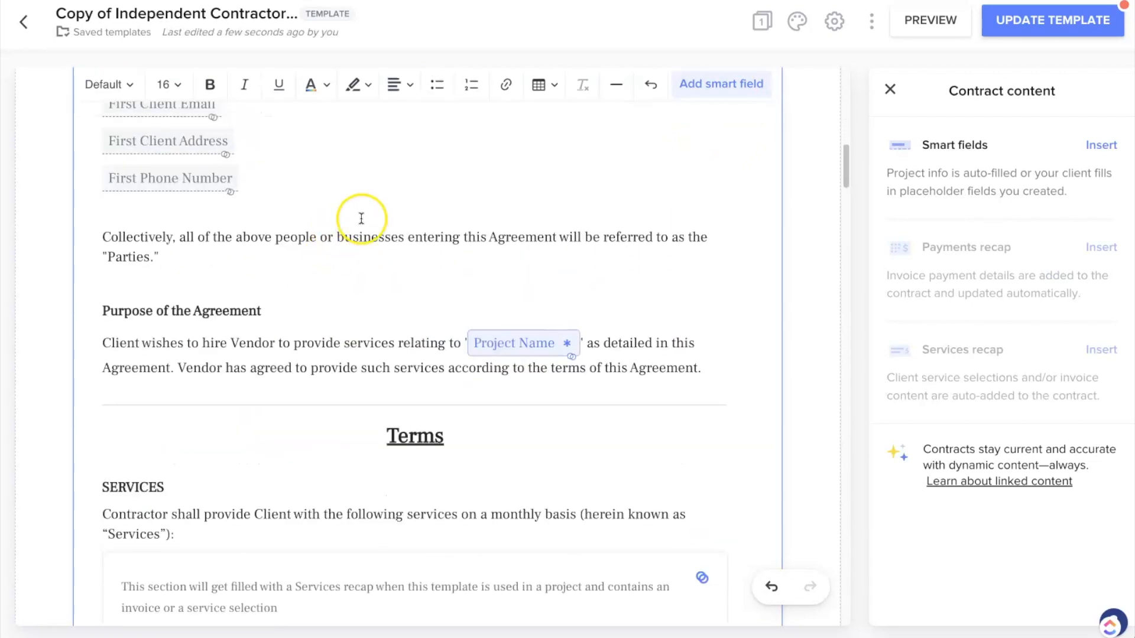
{"action": "left_click", "coordinate": [224, 268]}
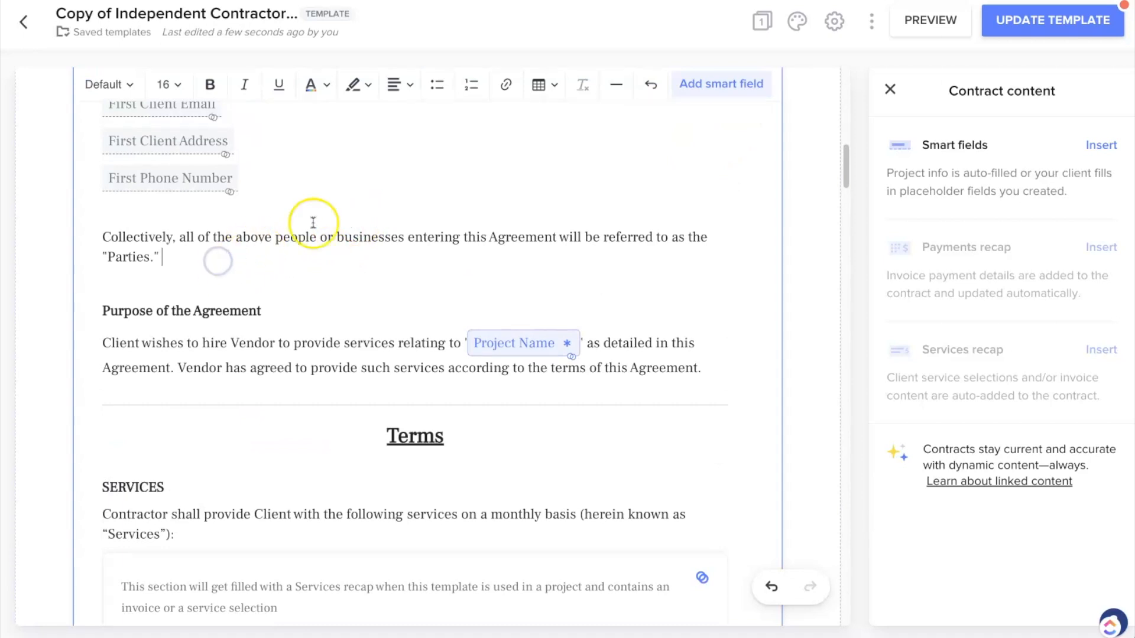
{"action": "left_click", "coordinate": [717, 89]}
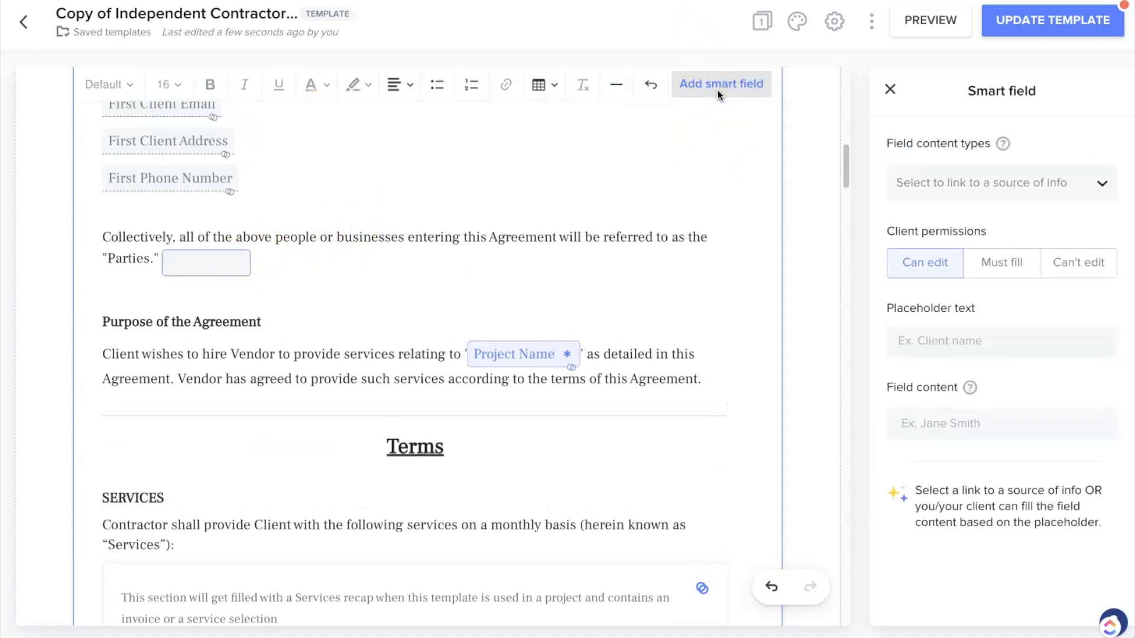
{"action": "left_click", "coordinate": [217, 266]}
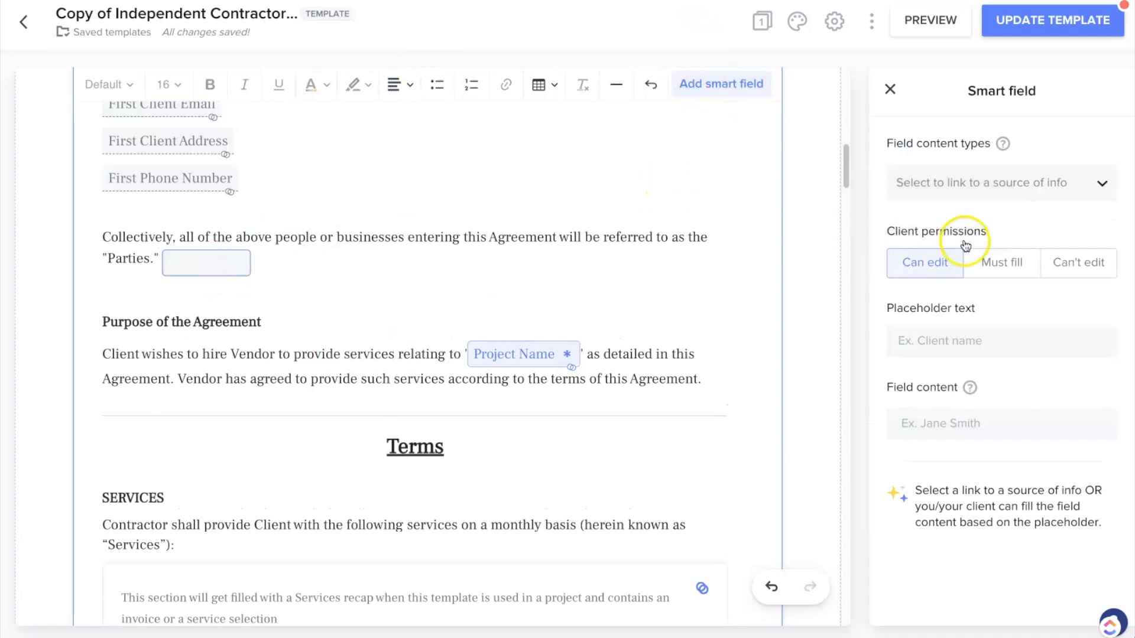
Link the blank smart field after "Parties." to the Second Client First Name content type.
{"action": "left_click", "coordinate": [1096, 187]}
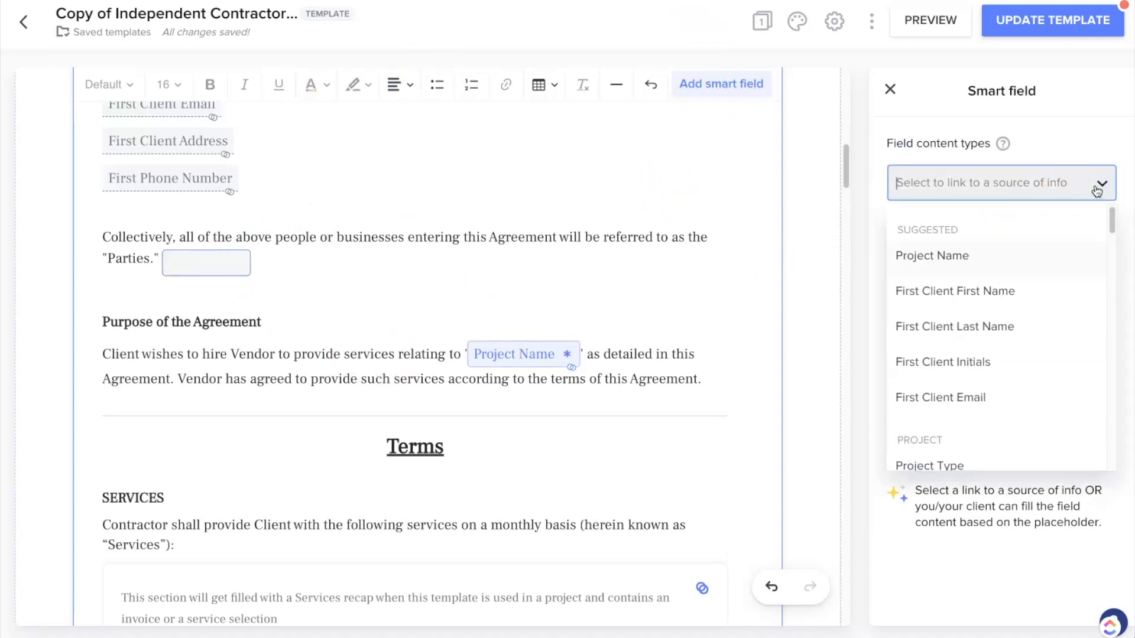
{"action": "scroll", "coordinate": [1041, 395], "scroll_direction": "down", "scroll_amount": 6}
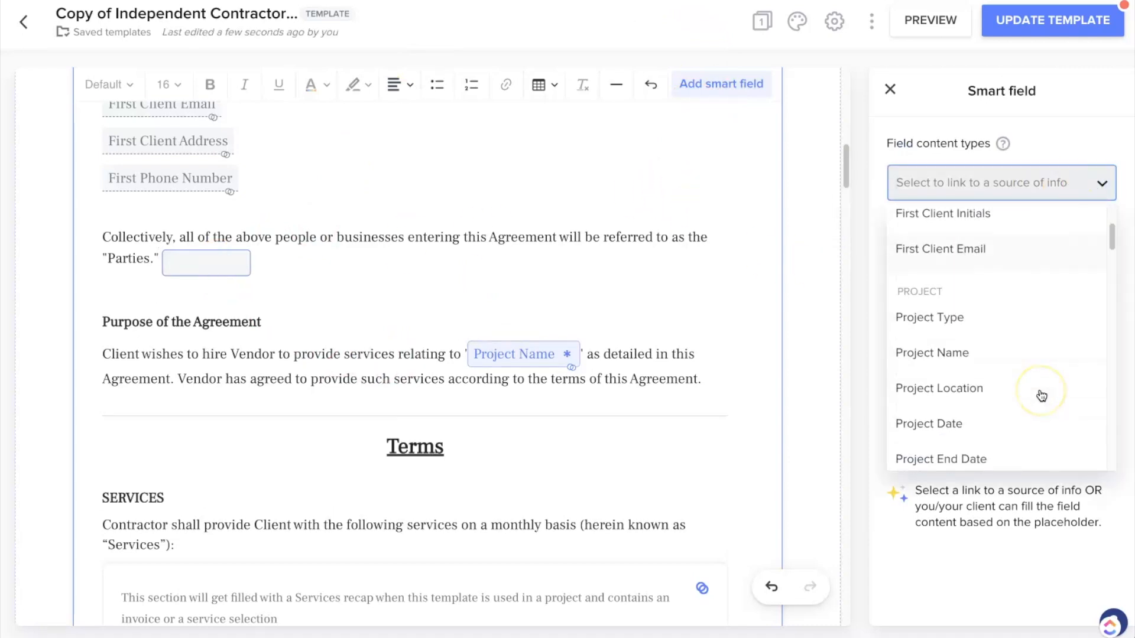
{"action": "scroll", "coordinate": [1041, 395], "scroll_direction": "up", "scroll_amount": 2}
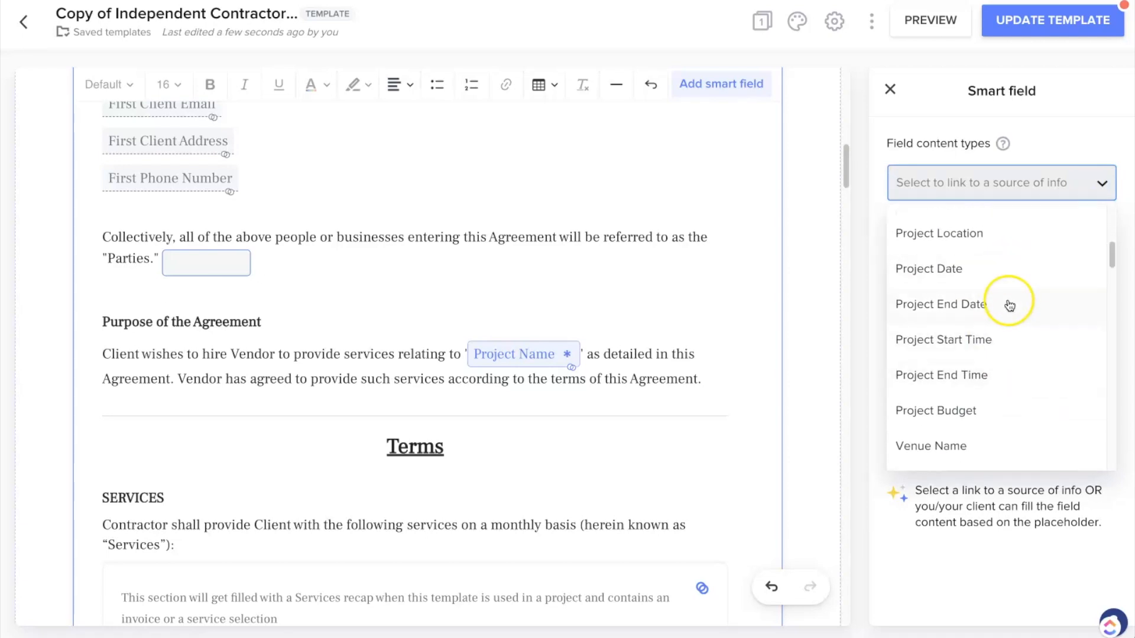
{"action": "scroll", "coordinate": [975, 390], "scroll_direction": "down", "scroll_amount": 1}
{"action": "scroll", "coordinate": [1004, 388], "scroll_direction": "down", "scroll_amount": 8}
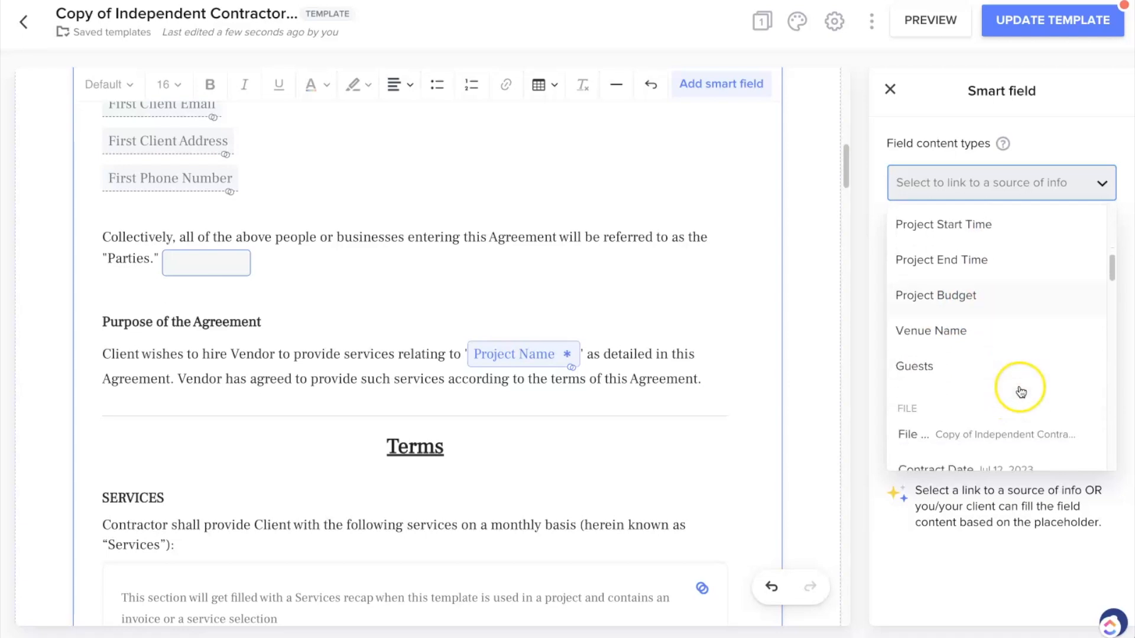
{"action": "scroll", "coordinate": [1012, 391], "scroll_direction": "down", "scroll_amount": 10}
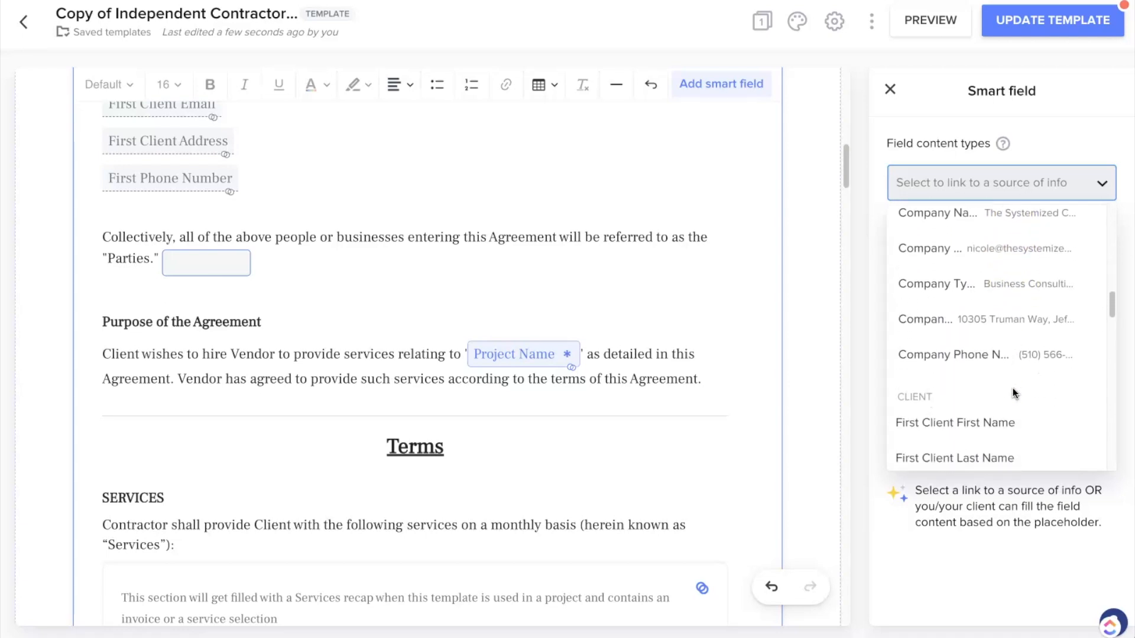
{"action": "scroll", "coordinate": [1012, 390], "scroll_direction": "down", "scroll_amount": 2}
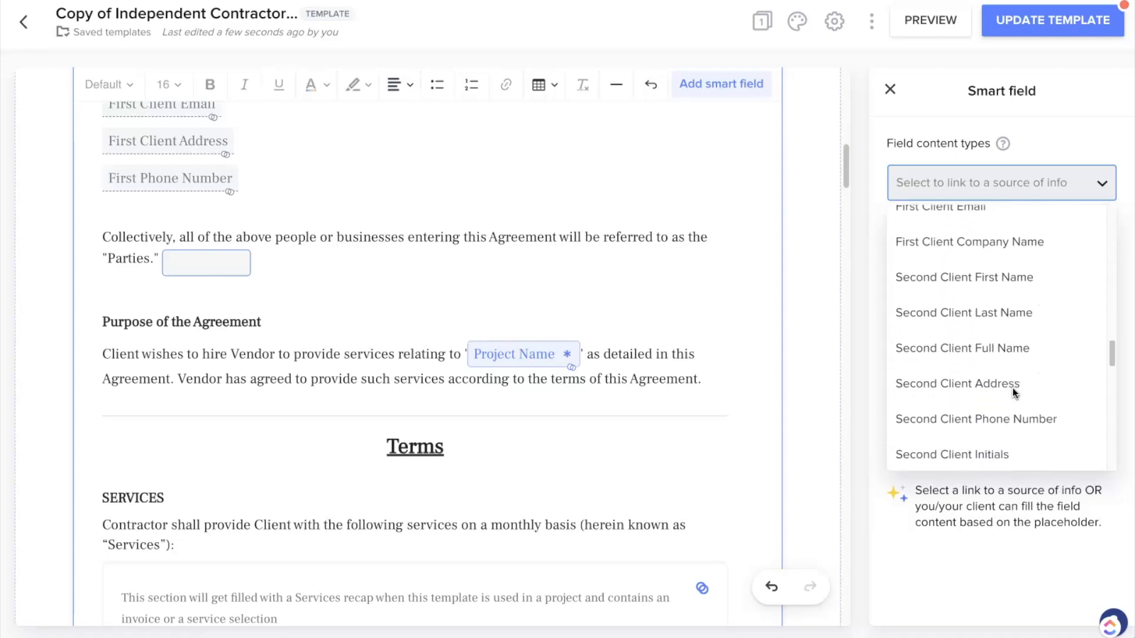
{"action": "scroll", "coordinate": [991, 322], "scroll_direction": "up", "scroll_amount": 6}
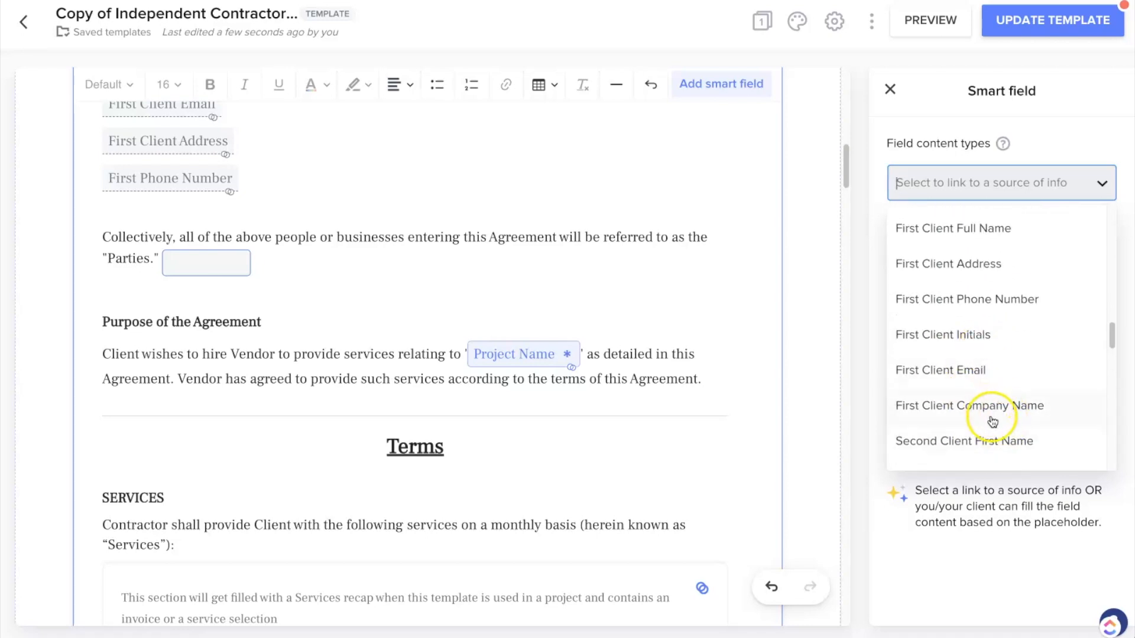
{"action": "left_click", "coordinate": [989, 440]}
{"action": "left_click", "coordinate": [411, 290]}
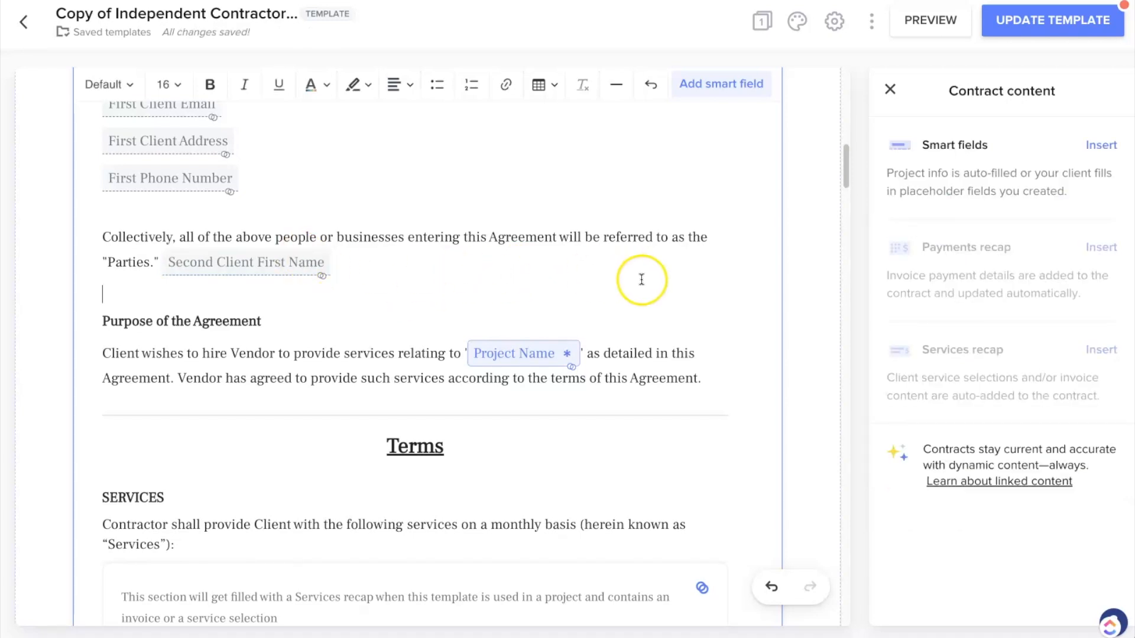
Review the Services recap section, the remaining contract clauses and the signature fields at the end of the contract.
{"action": "scroll", "coordinate": [648, 284], "scroll_direction": "down", "scroll_amount": 2}
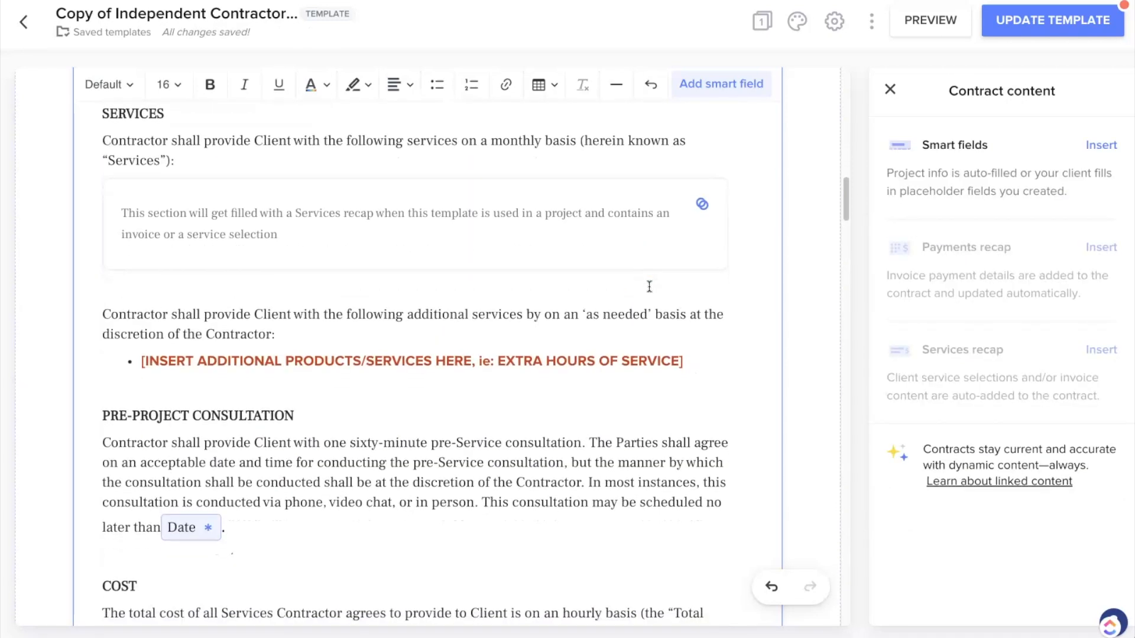
{"action": "scroll", "coordinate": [648, 286], "scroll_direction": "up", "scroll_amount": 1}
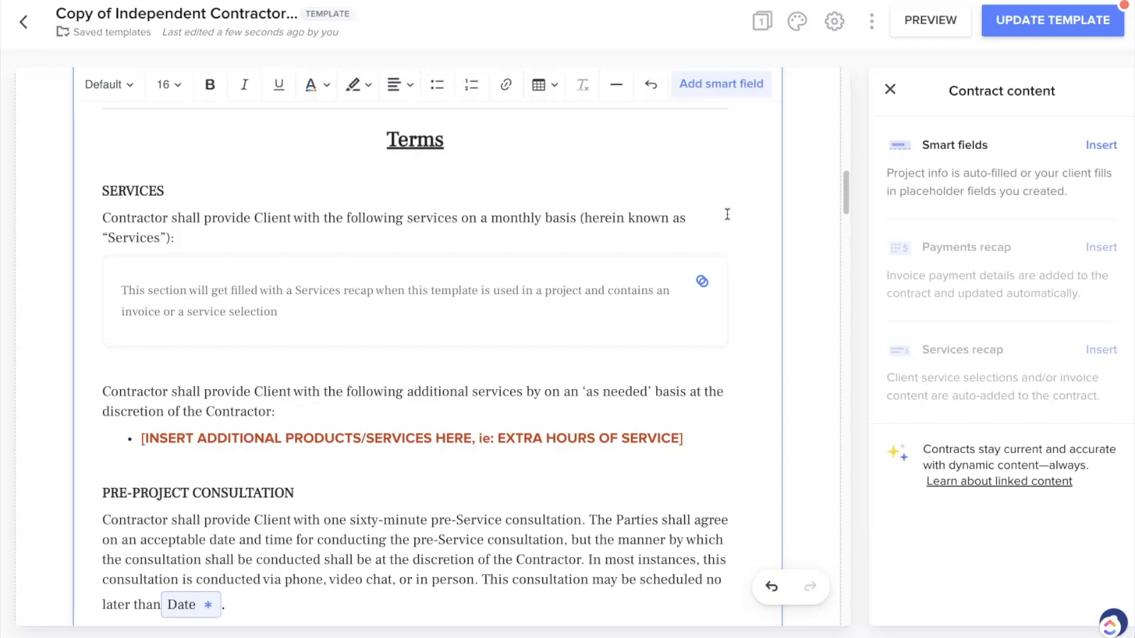
{"action": "mouse_move", "coordinate": [945, 357]}
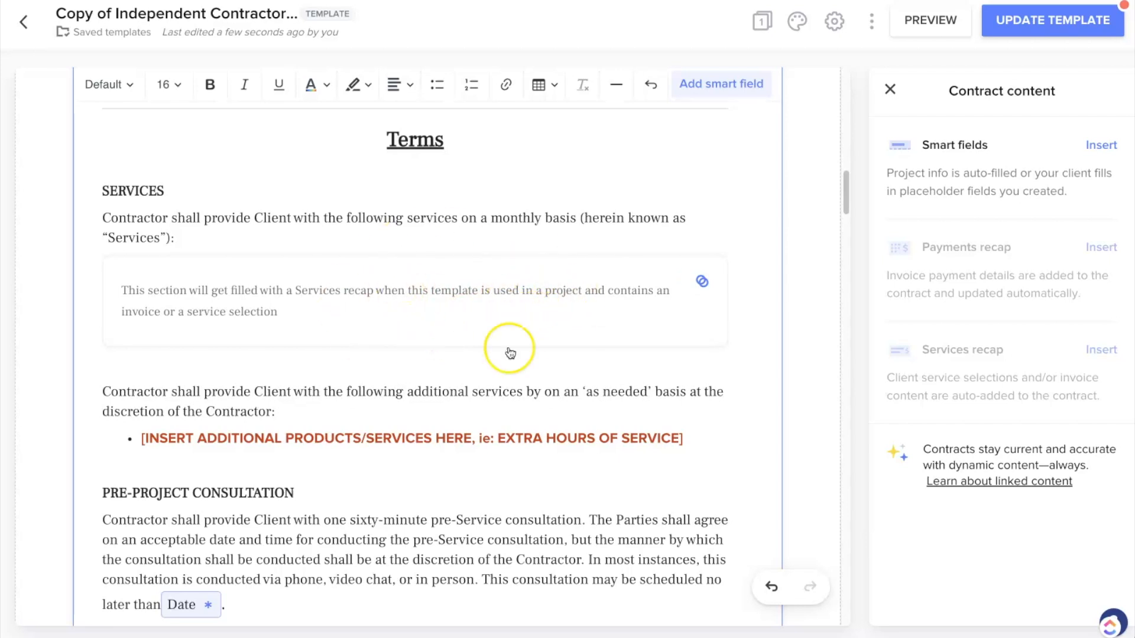
{"action": "mouse_move", "coordinate": [1043, 366]}
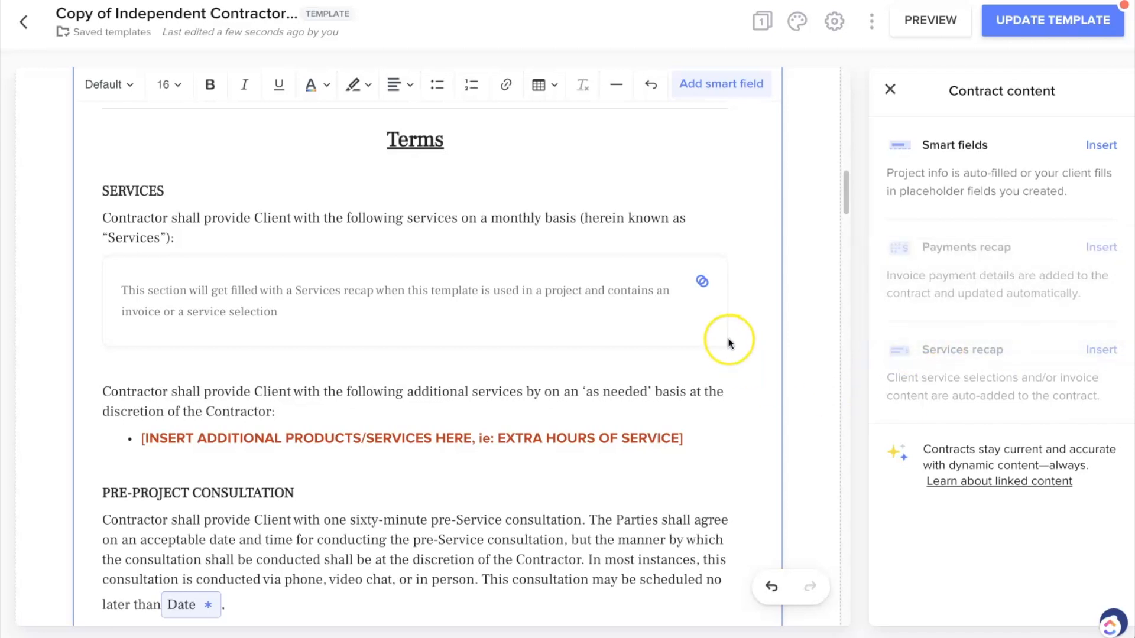
{"action": "scroll", "coordinate": [595, 404], "scroll_direction": "down", "scroll_amount": 15}
{"action": "scroll", "coordinate": [594, 404], "scroll_direction": "down", "scroll_amount": 20}
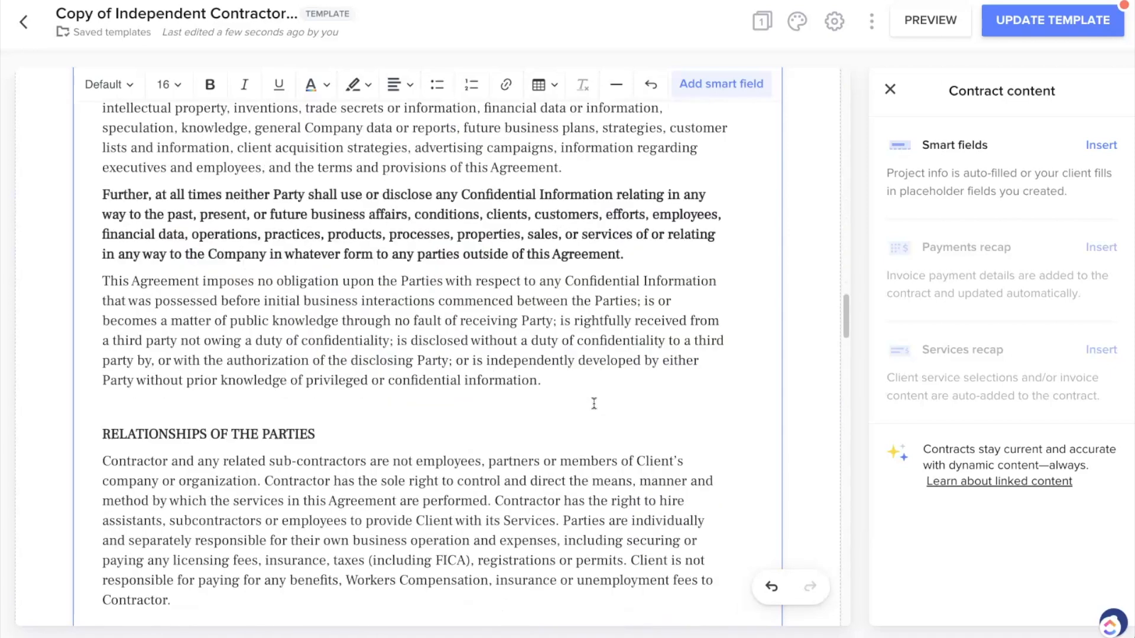
{"action": "scroll", "coordinate": [594, 404], "scroll_direction": "down", "scroll_amount": 7}
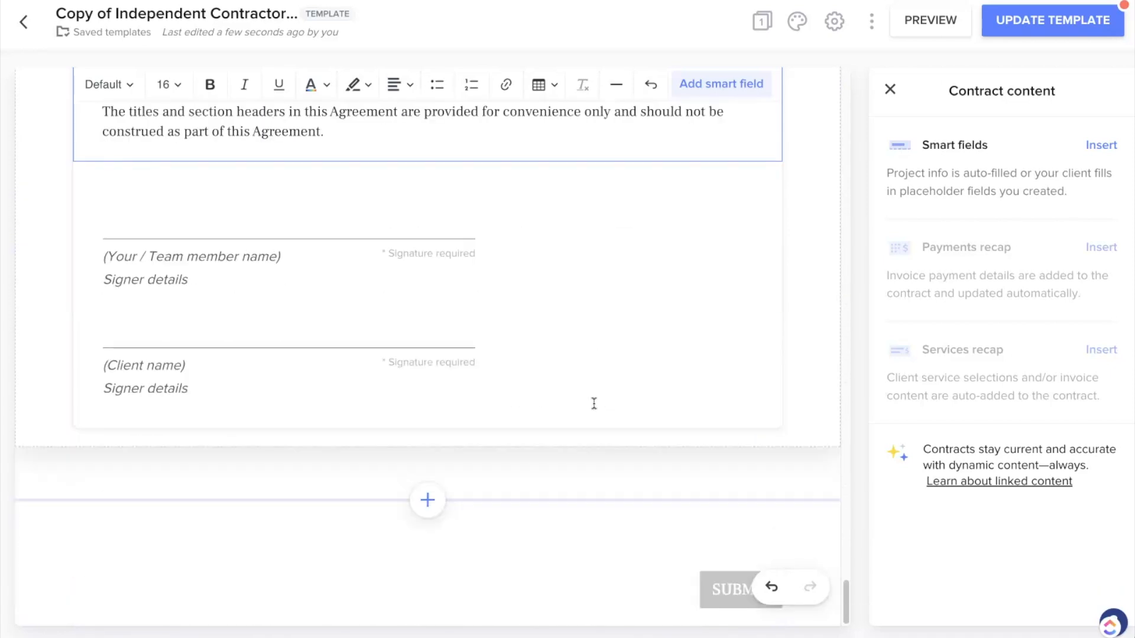
{"action": "scroll", "coordinate": [266, 392], "scroll_direction": "up", "scroll_amount": 4}
{"action": "mouse_move", "coordinate": [289, 516]}
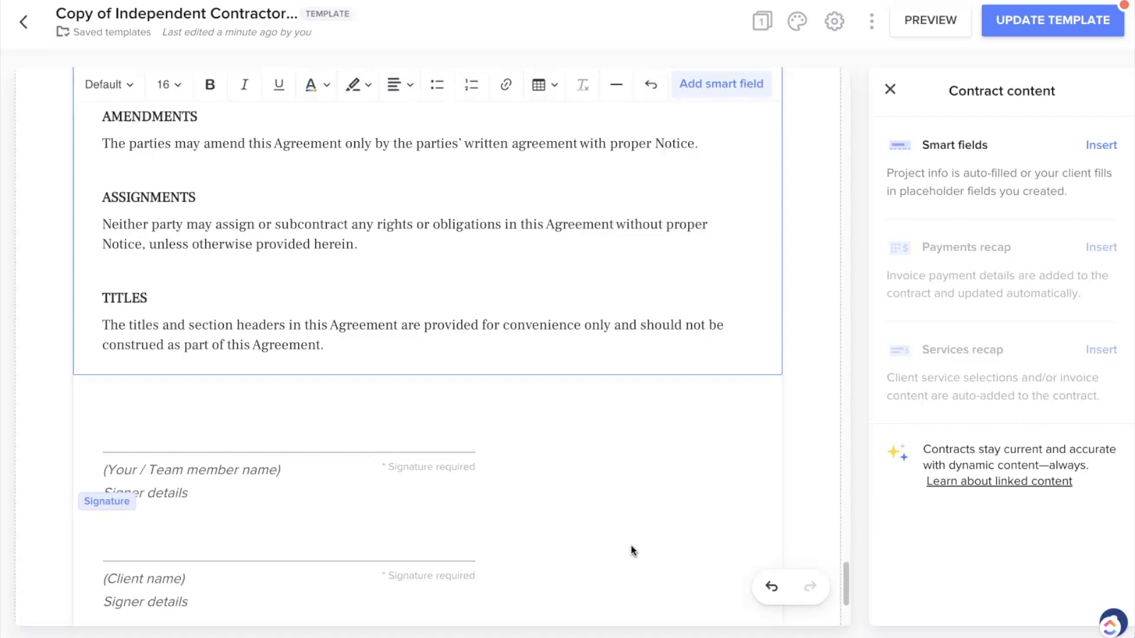
{"action": "scroll", "coordinate": [689, 232], "scroll_direction": "up", "scroll_amount": 15}
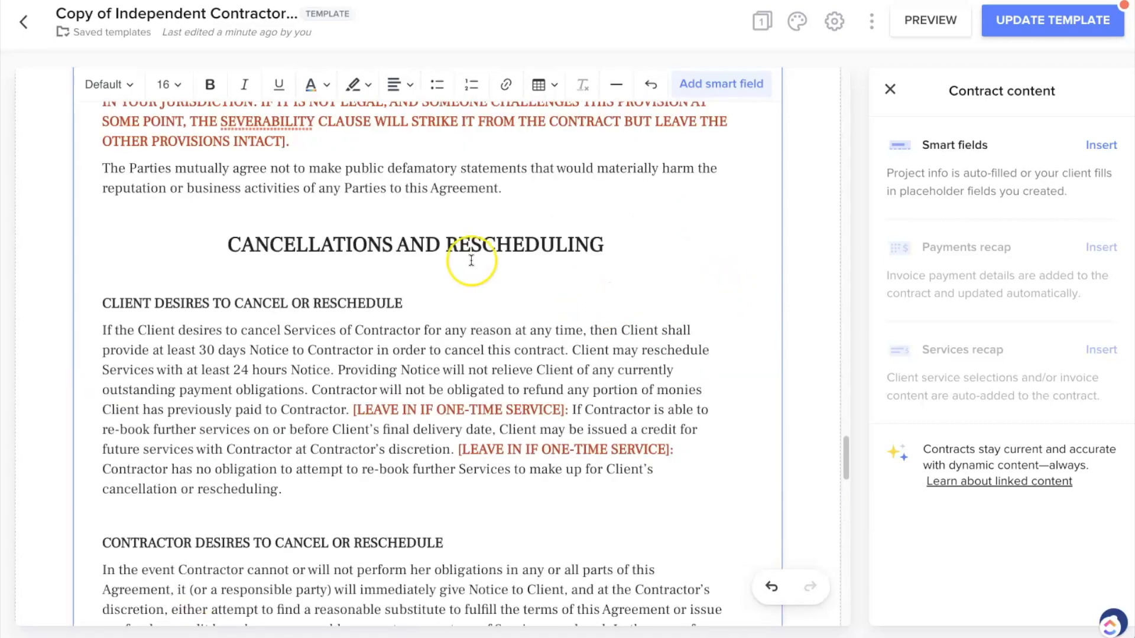
{"action": "scroll", "coordinate": [367, 266], "scroll_direction": "up", "scroll_amount": 15}
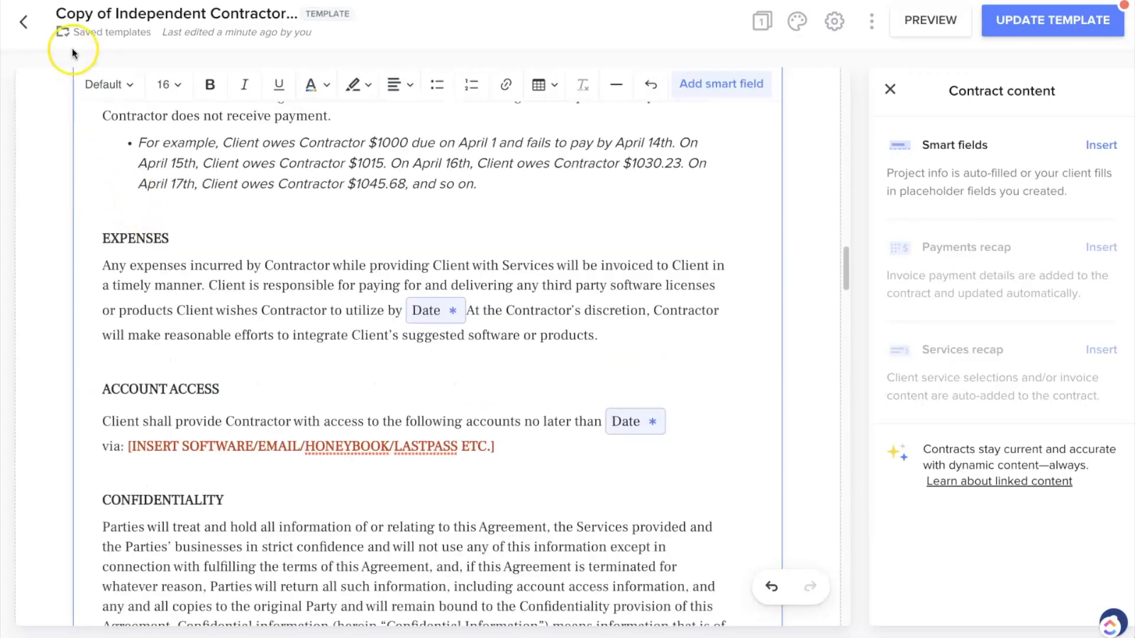
Exit the contract editor and update the template with the changes.
{"action": "left_click", "coordinate": [24, 24]}
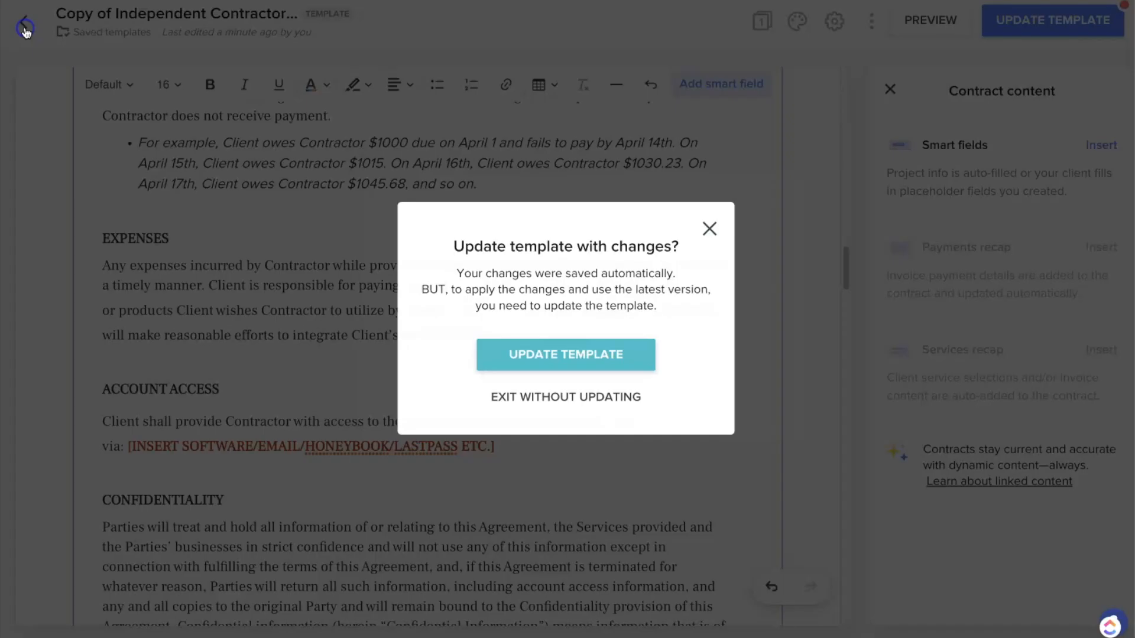
{"action": "left_click", "coordinate": [635, 354]}
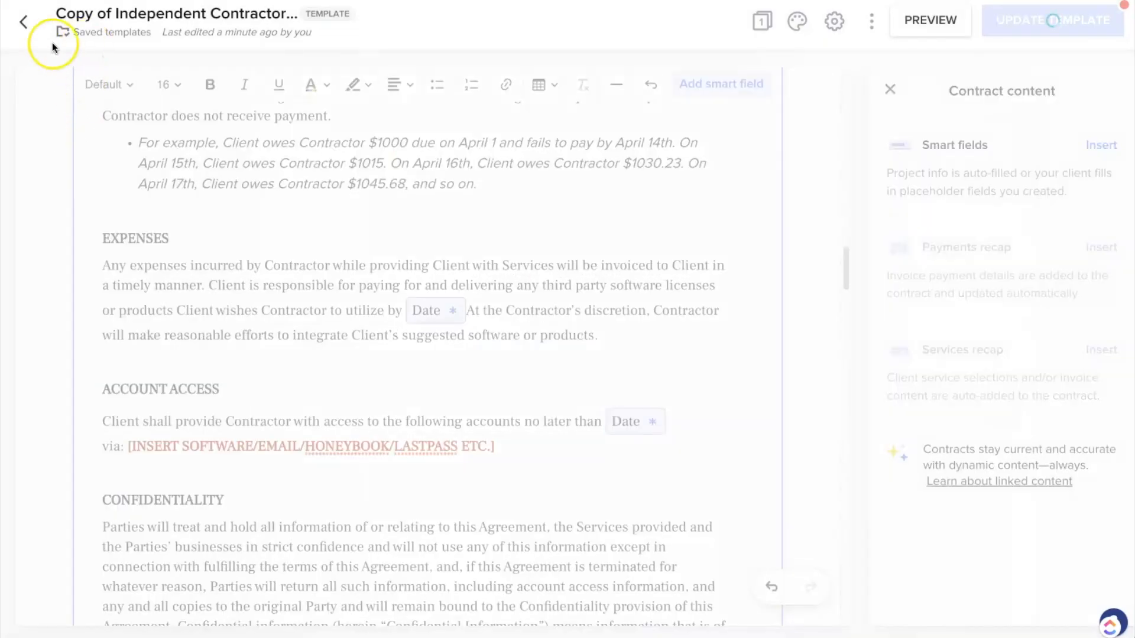
Return to the template gallery and filter it to show only Proposals instead of Contracts.
{"action": "left_click", "coordinate": [24, 27]}
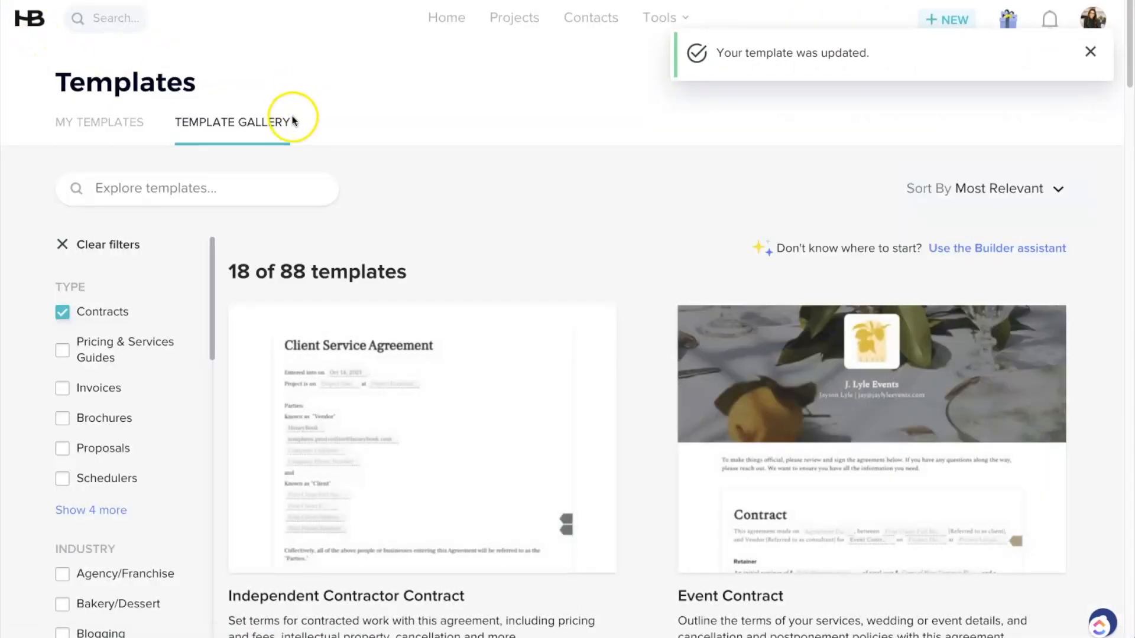
{"action": "left_click", "coordinate": [88, 244]}
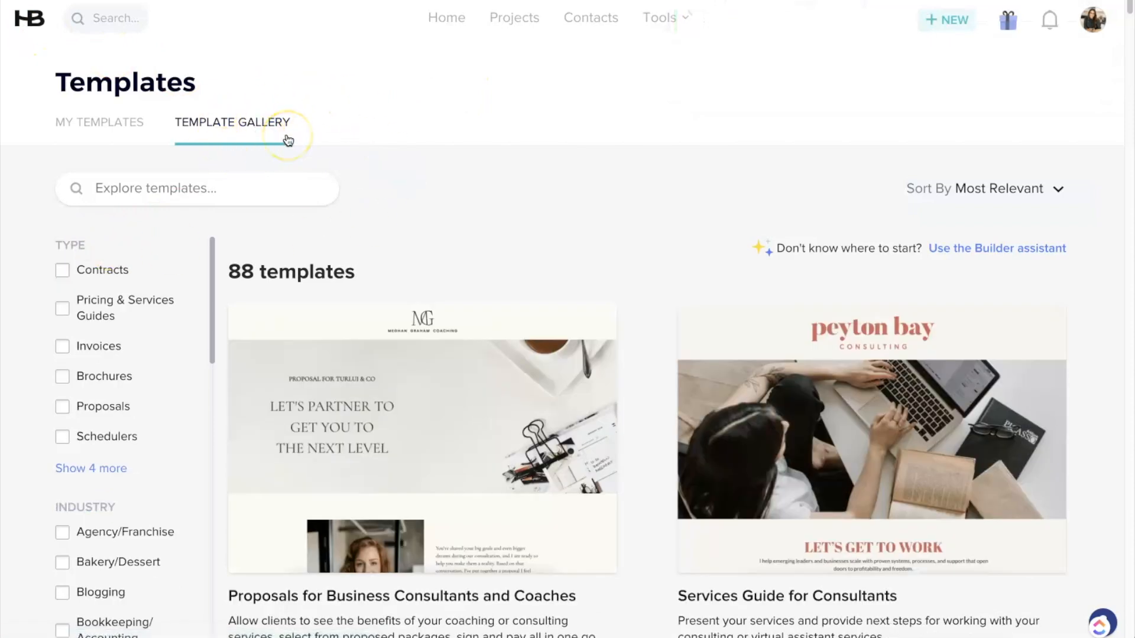
{"action": "left_click", "coordinate": [61, 406]}
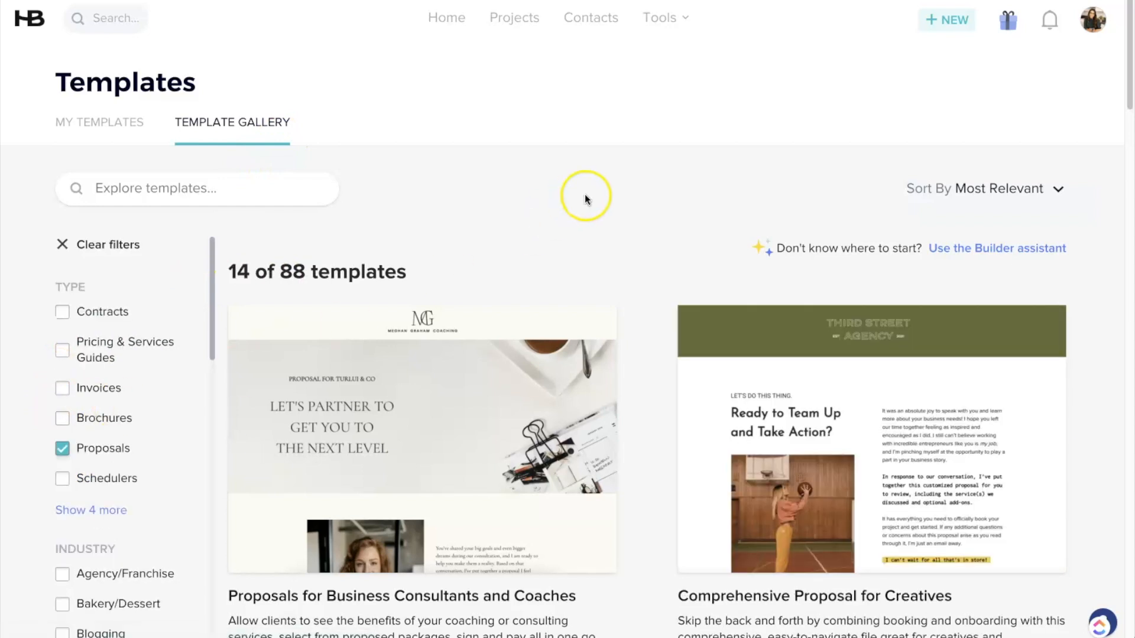
Open the gallery's Proposals for Business Consultants and Coaches template for editing as a saved copy.
{"action": "scroll", "coordinate": [675, 208], "scroll_direction": "down", "scroll_amount": 2}
{"action": "scroll", "coordinate": [627, 307], "scroll_direction": "down", "scroll_amount": 2}
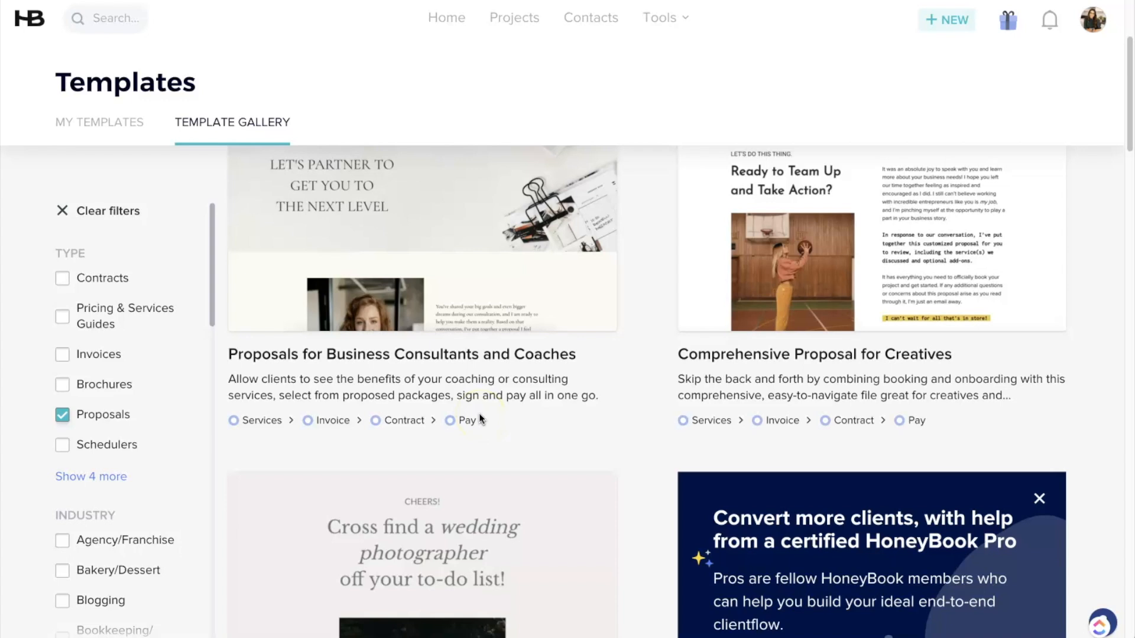
{"action": "scroll", "coordinate": [473, 366], "scroll_direction": "up", "scroll_amount": 1}
{"action": "left_click", "coordinate": [448, 282]}
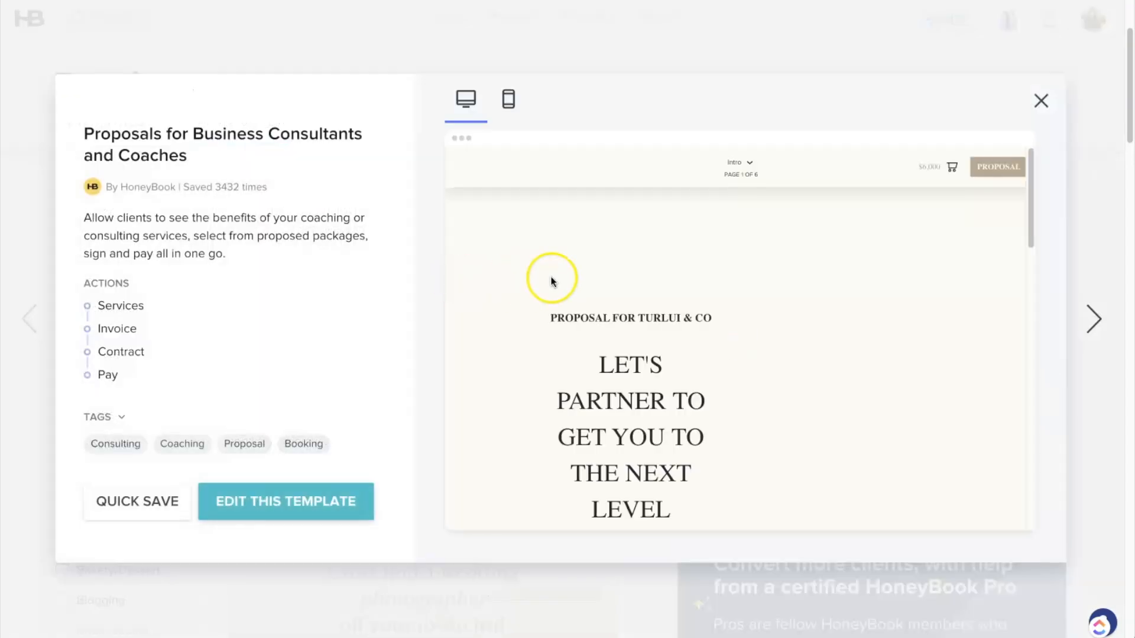
{"action": "left_click", "coordinate": [274, 502]}
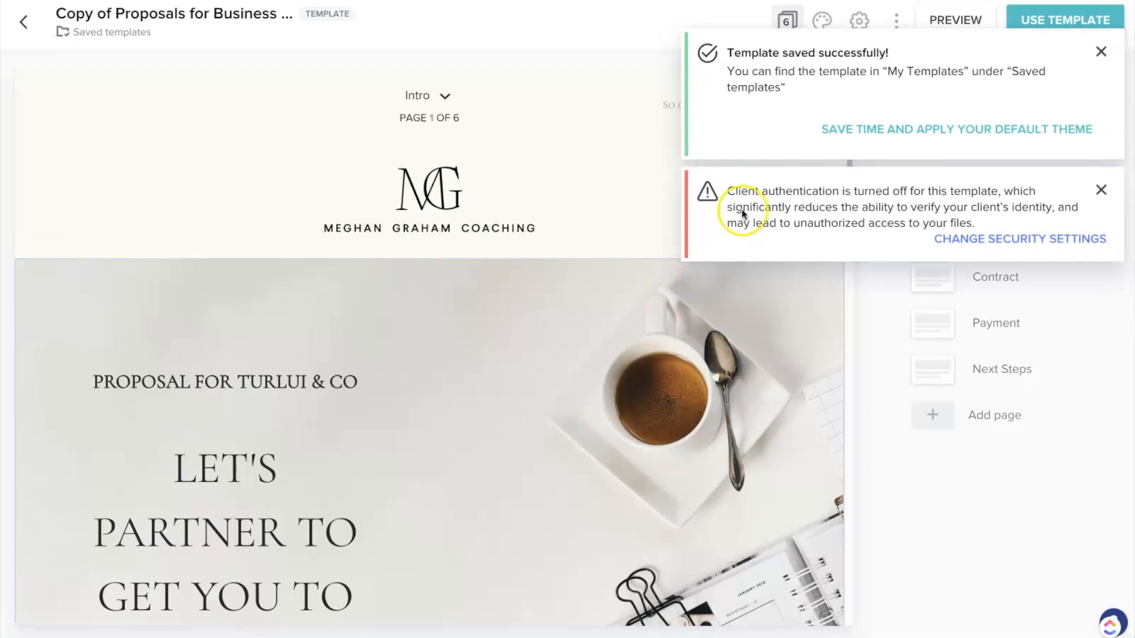
Apply the company theme to the proposal template, save it, and dismiss the client authentication notice.
{"action": "left_click", "coordinate": [964, 130]}
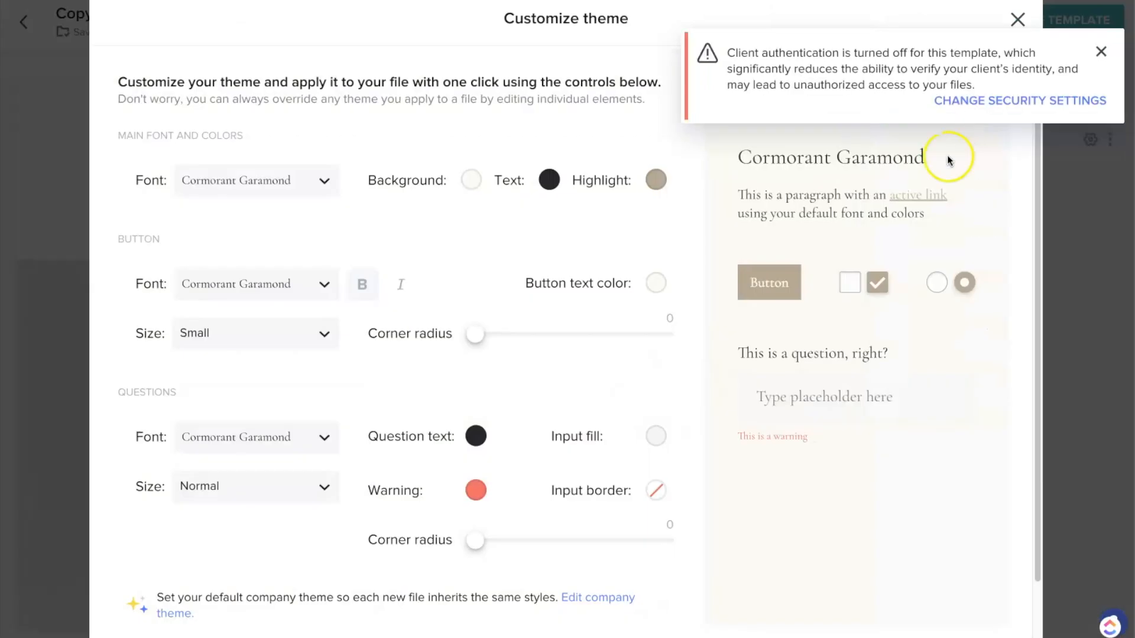
{"action": "scroll", "coordinate": [445, 541], "scroll_direction": "down", "scroll_amount": 2}
{"action": "left_click", "coordinate": [247, 598]}
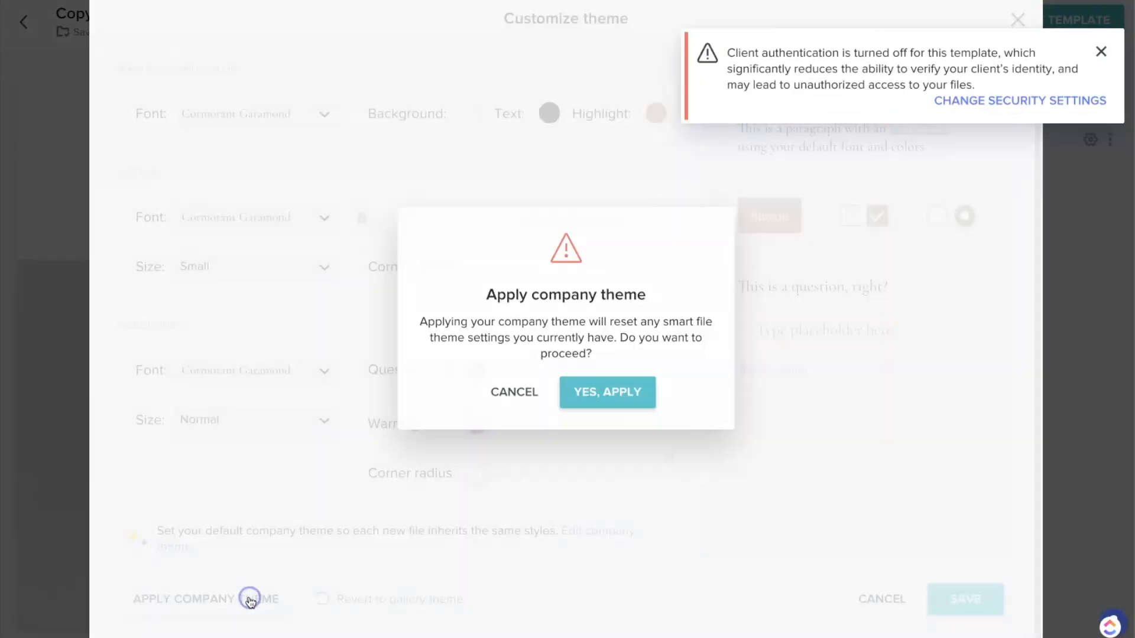
{"action": "left_click", "coordinate": [607, 394]}
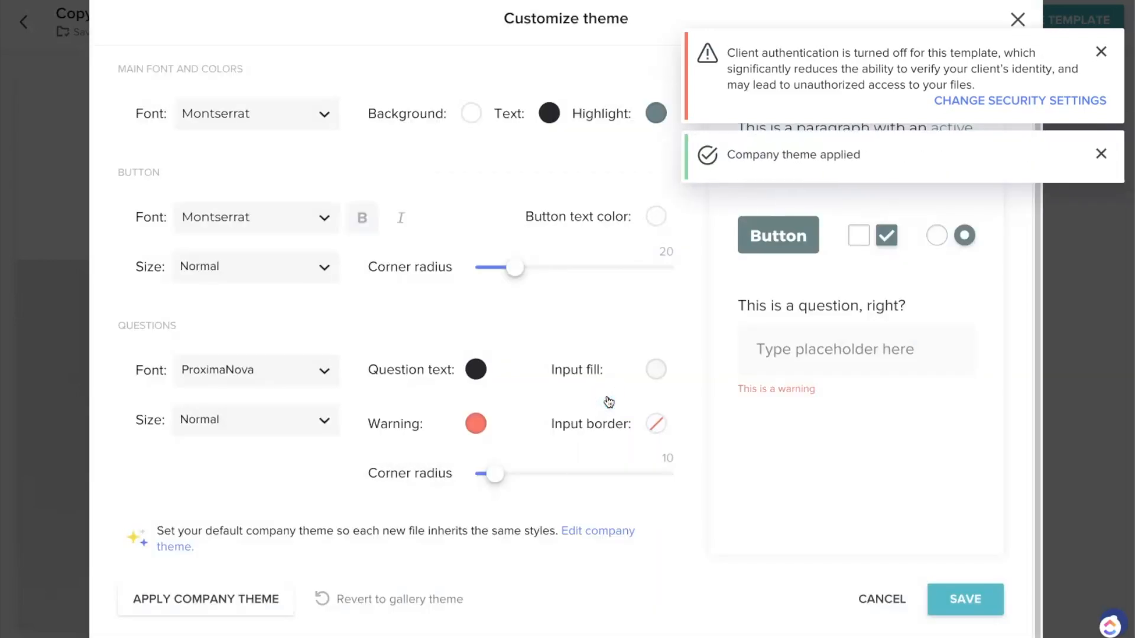
{"action": "left_click", "coordinate": [975, 599]}
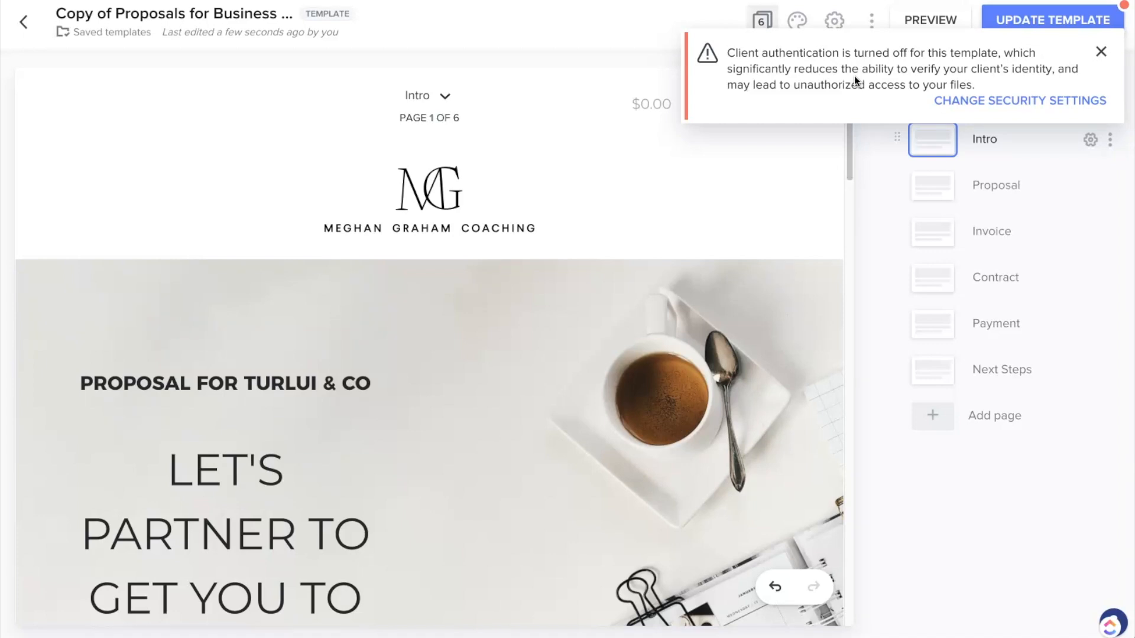
{"action": "left_click", "coordinate": [1100, 51]}
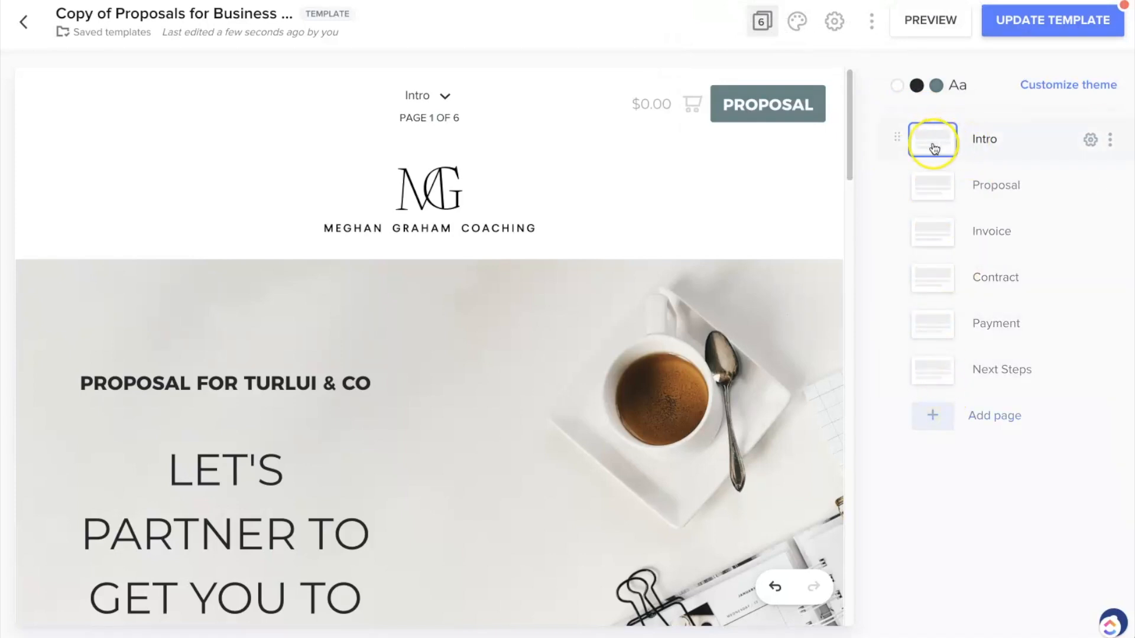
Review the content of the Intro page and the Proposal page, including the services overview and package extras.
{"action": "scroll", "coordinate": [700, 325], "scroll_direction": "down", "scroll_amount": 10}
{"action": "scroll", "coordinate": [703, 328], "scroll_direction": "down", "scroll_amount": 10}
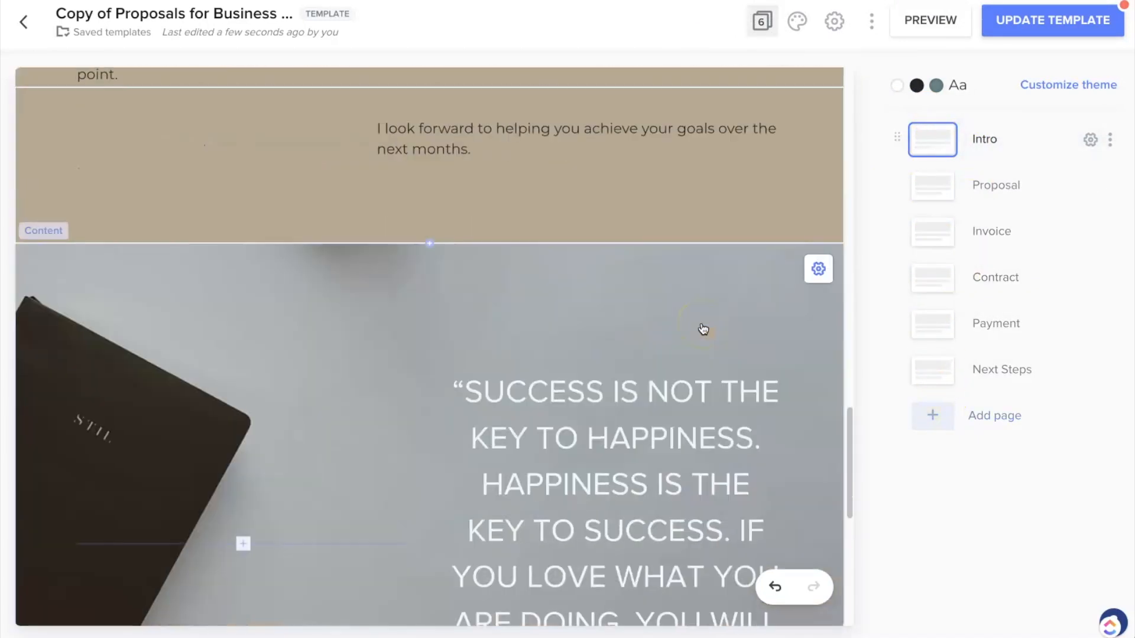
{"action": "left_click", "coordinate": [929, 186]}
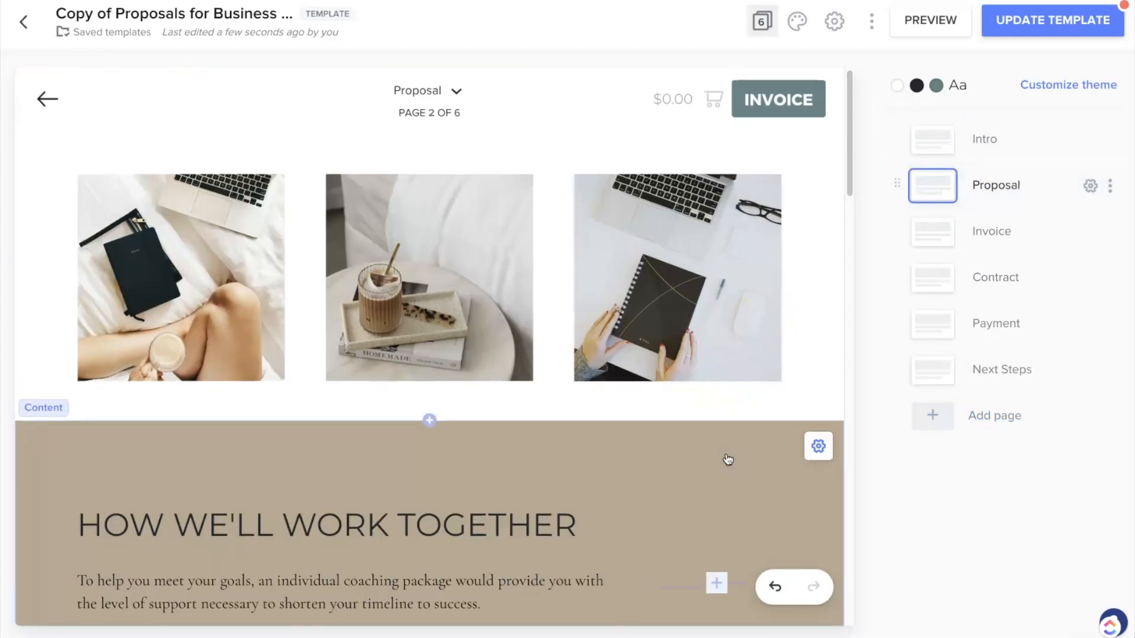
{"action": "scroll", "coordinate": [726, 460], "scroll_direction": "down", "scroll_amount": 10}
{"action": "scroll", "coordinate": [727, 459], "scroll_direction": "down", "scroll_amount": 5}
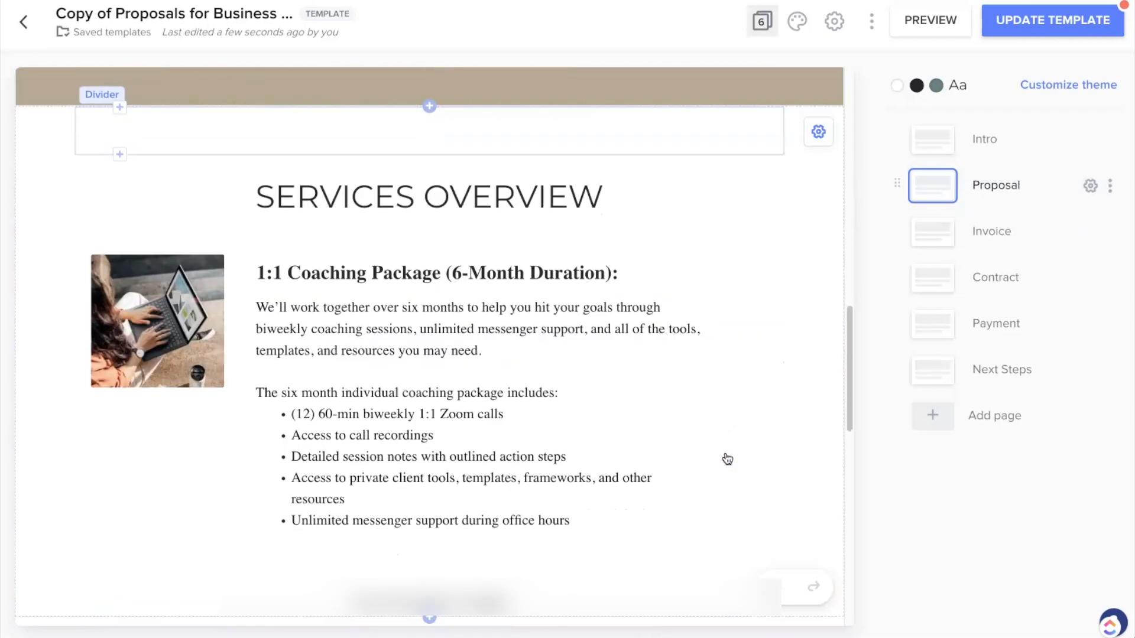
{"action": "scroll", "coordinate": [726, 459], "scroll_direction": "down", "scroll_amount": 10}
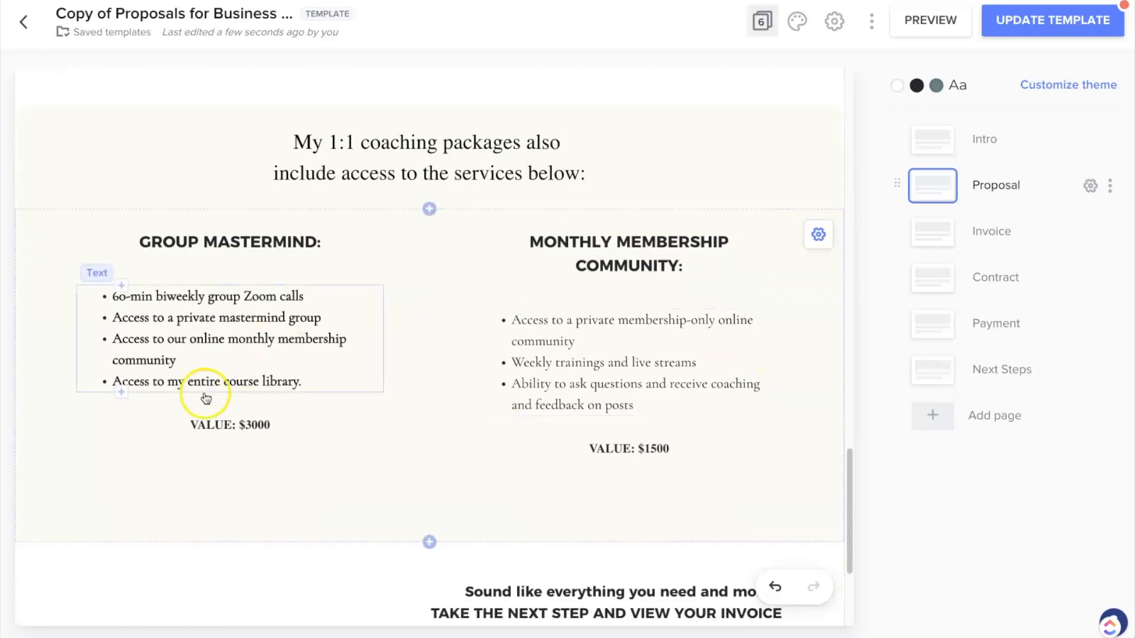
{"action": "scroll", "coordinate": [733, 387], "scroll_direction": "down", "scroll_amount": 4}
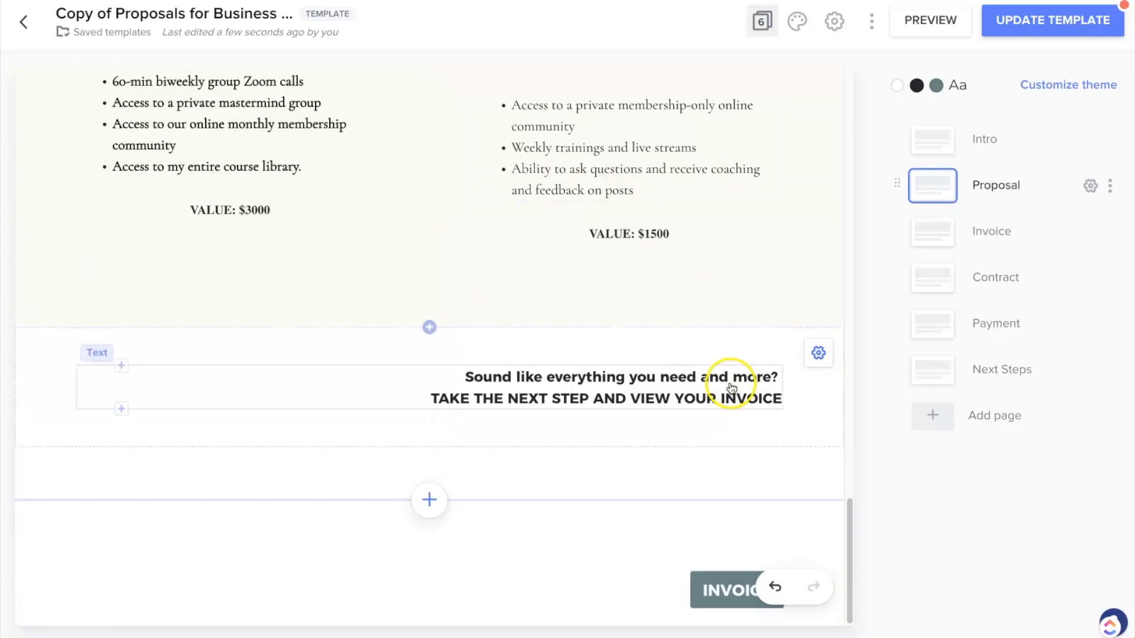
{"action": "scroll", "coordinate": [733, 293], "scroll_direction": "up", "scroll_amount": 10}
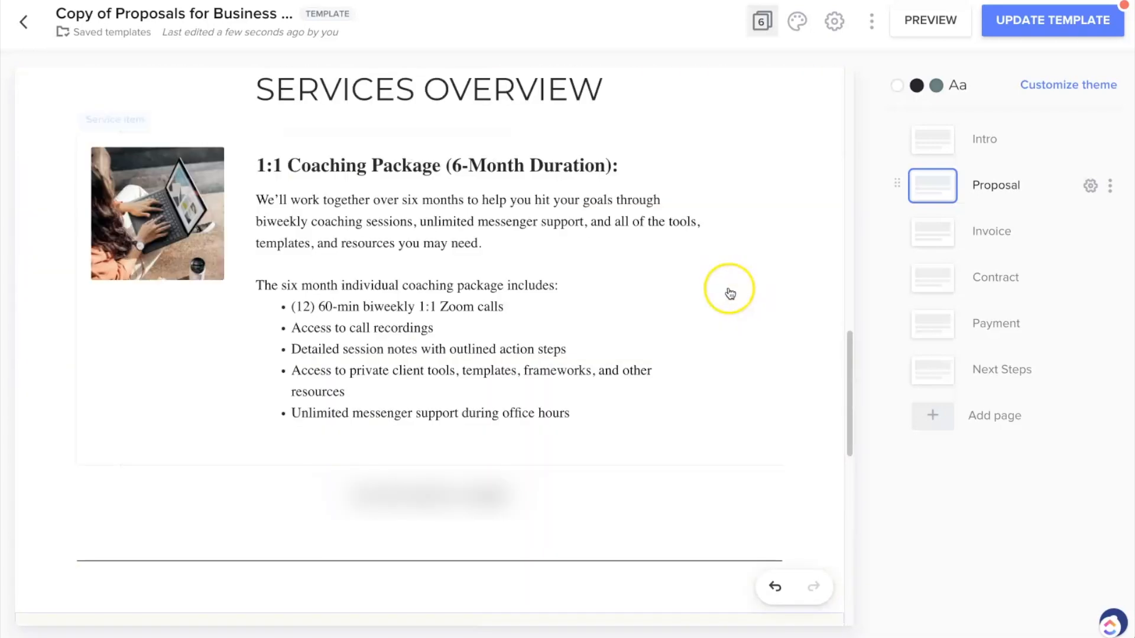
{"action": "scroll", "coordinate": [730, 293], "scroll_direction": "up", "scroll_amount": 5}
Add a row of service items below the 1:1 Coaching Package in the Services Overview block.
{"action": "left_click", "coordinate": [798, 322]}
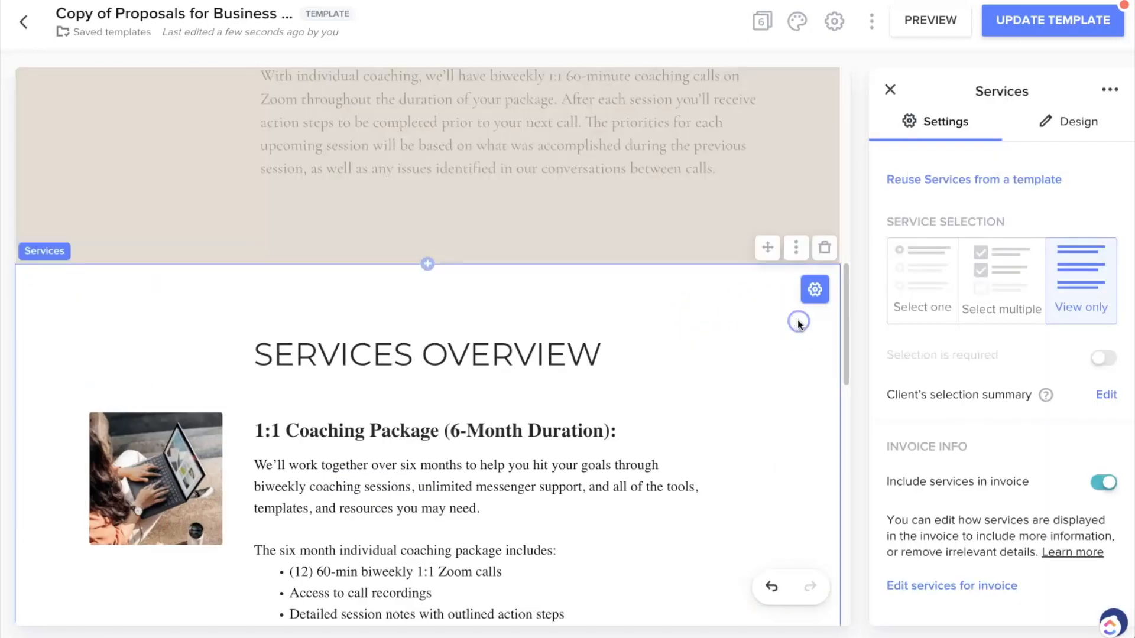
{"action": "scroll", "coordinate": [414, 325], "scroll_direction": "down", "scroll_amount": 4}
{"action": "left_click", "coordinate": [414, 325]}
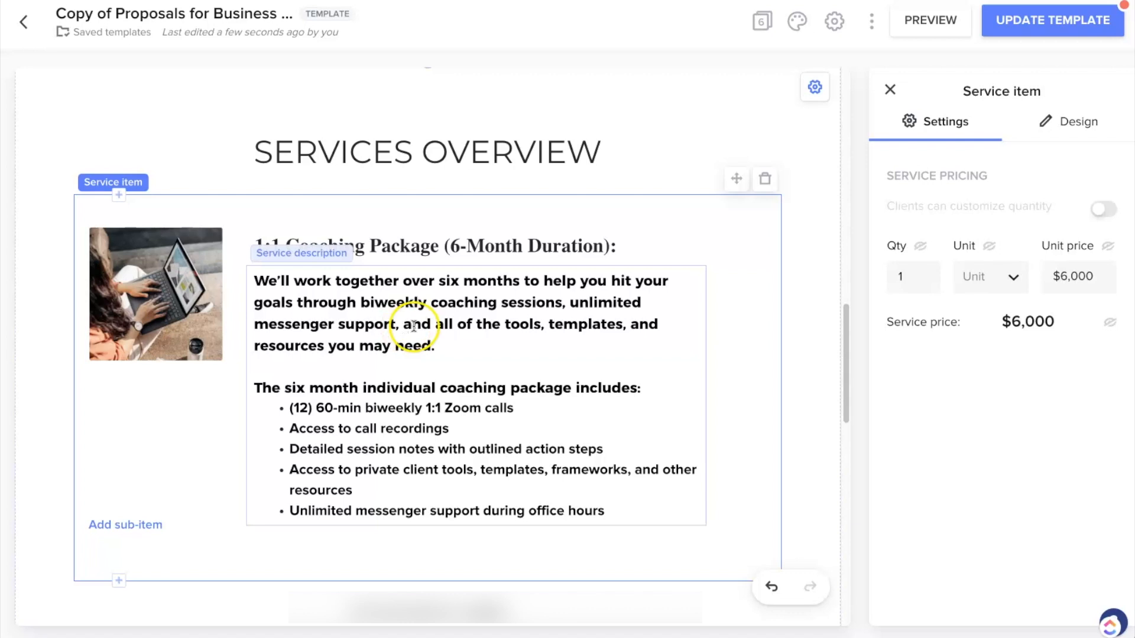
{"action": "scroll", "coordinate": [509, 319], "scroll_direction": "down", "scroll_amount": 5}
{"action": "left_click", "coordinate": [120, 336]}
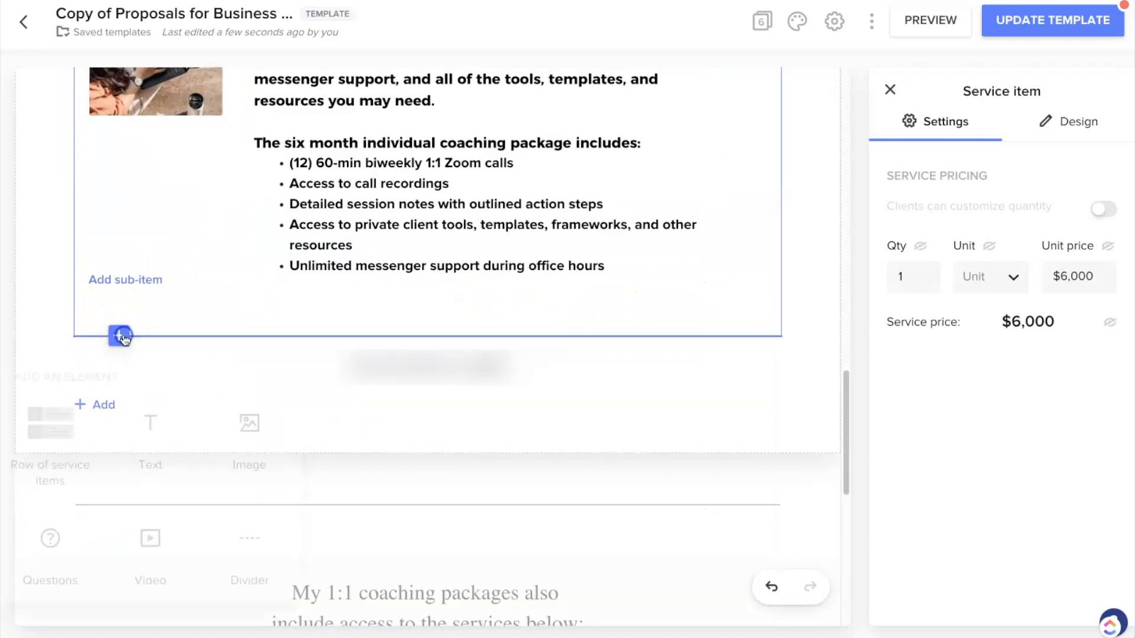
{"action": "left_click", "coordinate": [56, 437]}
{"action": "scroll", "coordinate": [293, 144], "scroll_direction": "up", "scroll_amount": 1}
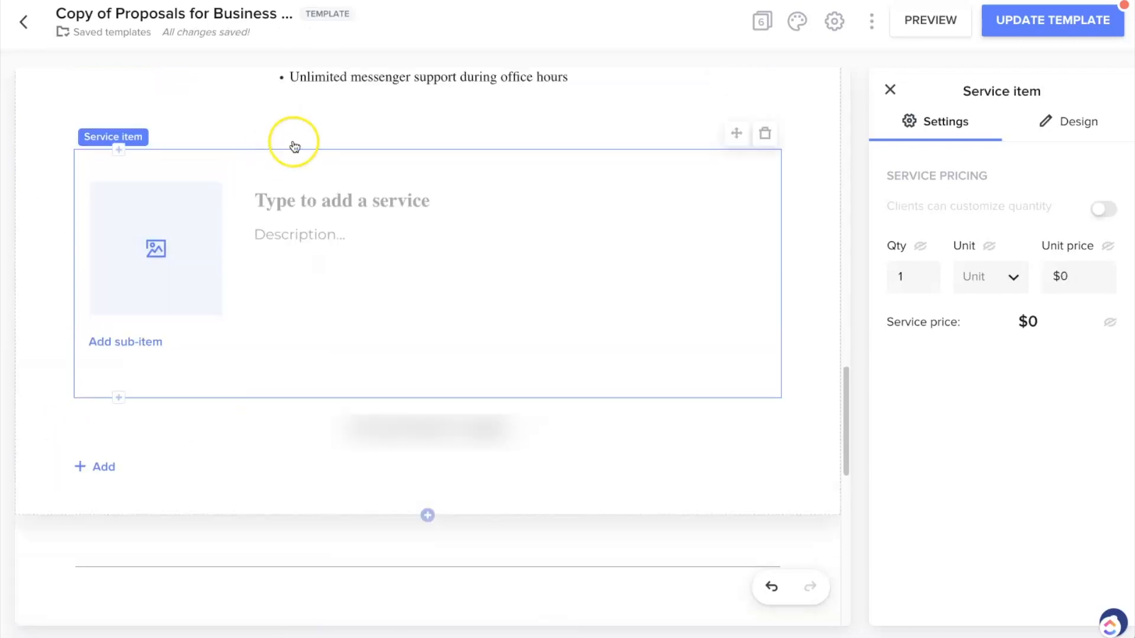
Fill the new service item with the saved package Sweet Sales System with HoneyBook {DFY} and check its sub-items.
{"action": "left_click", "coordinate": [314, 201]}
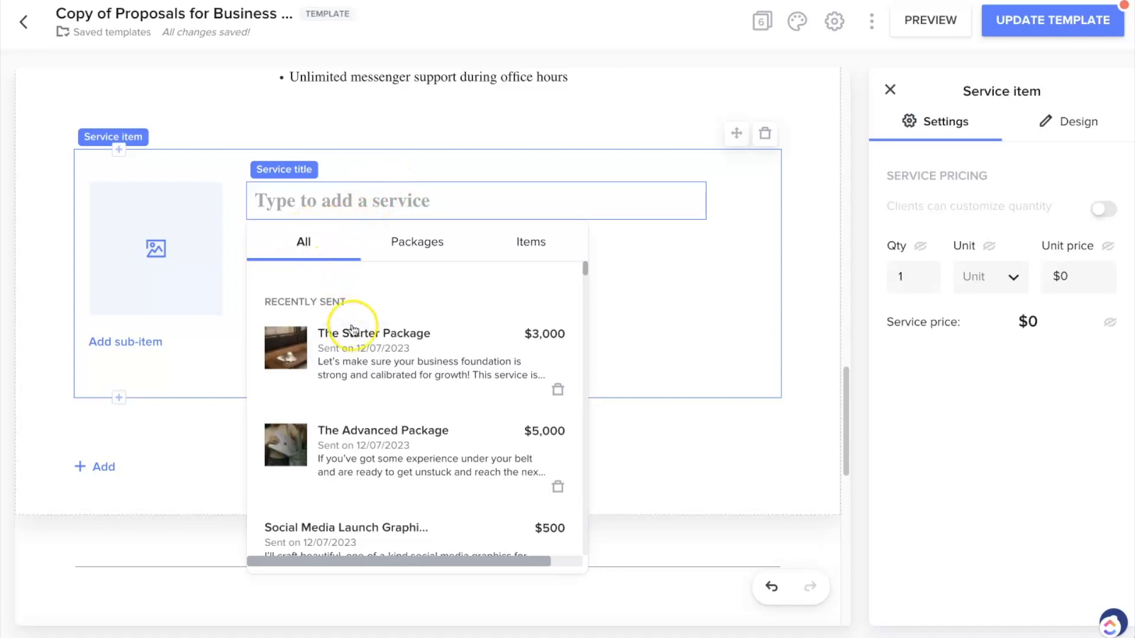
{"action": "left_click", "coordinate": [407, 242]}
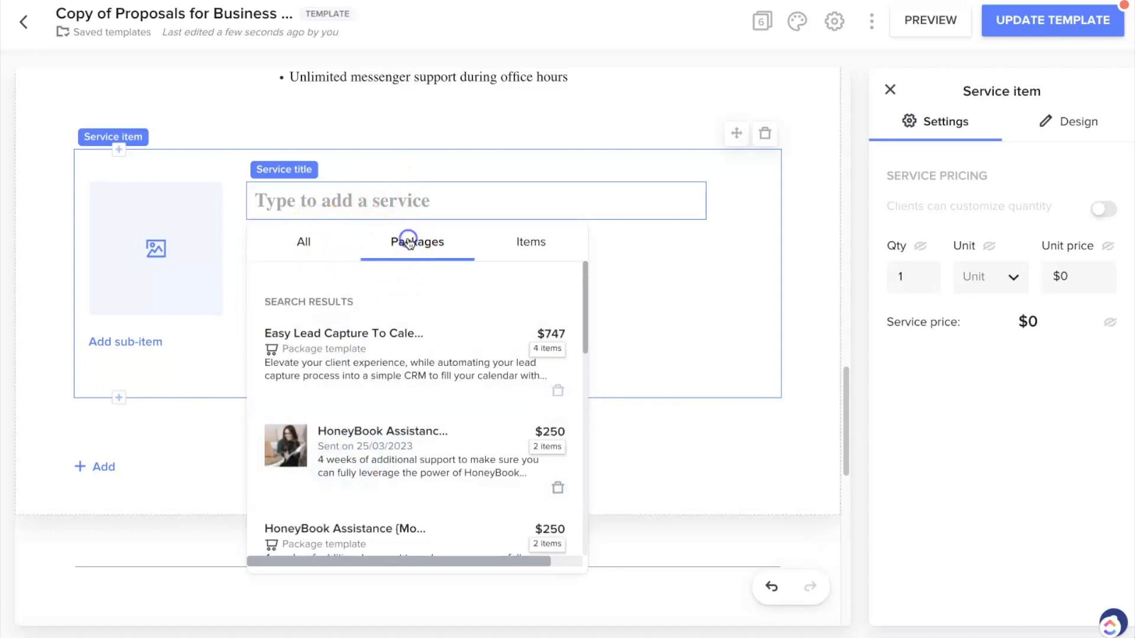
{"action": "scroll", "coordinate": [388, 401], "scroll_direction": "down", "scroll_amount": 10}
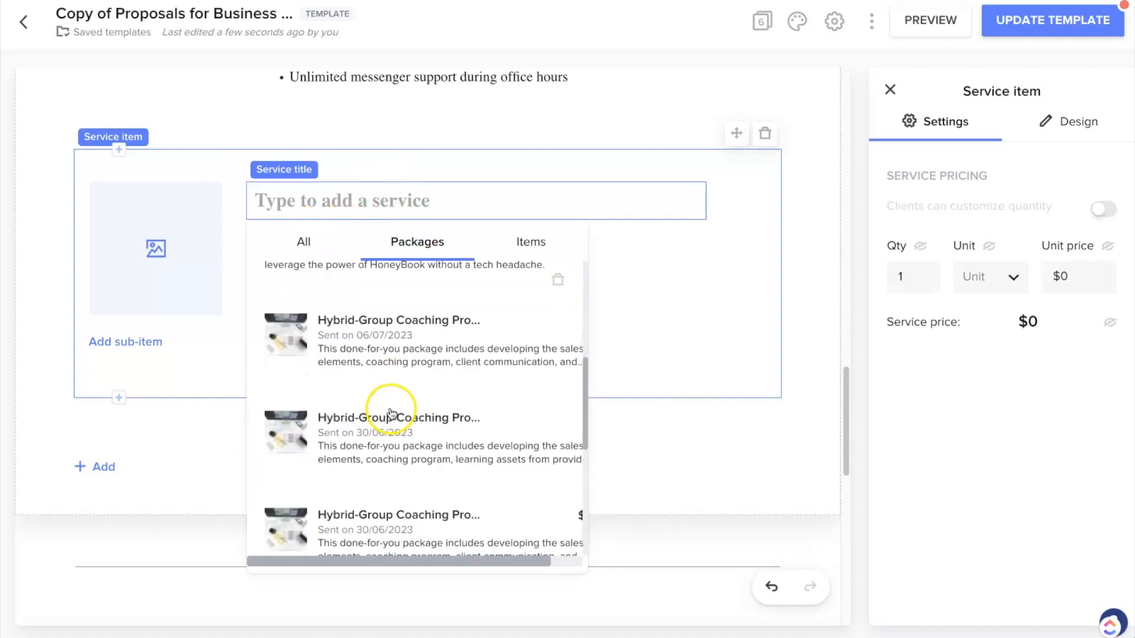
{"action": "scroll", "coordinate": [388, 414], "scroll_direction": "down", "scroll_amount": 3}
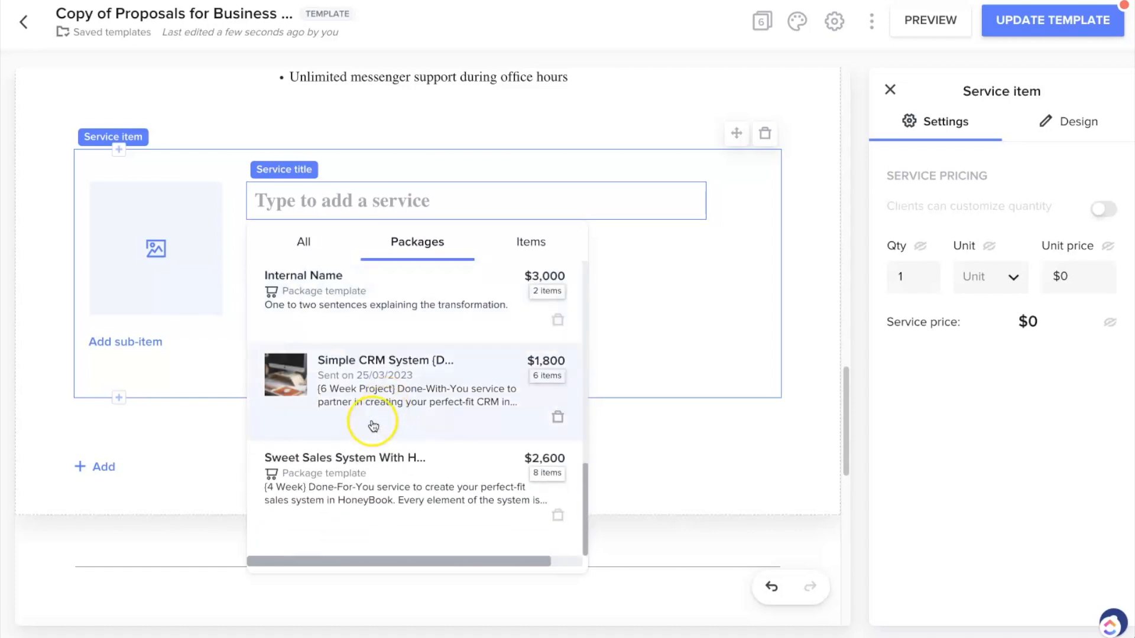
{"action": "left_click", "coordinate": [338, 480]}
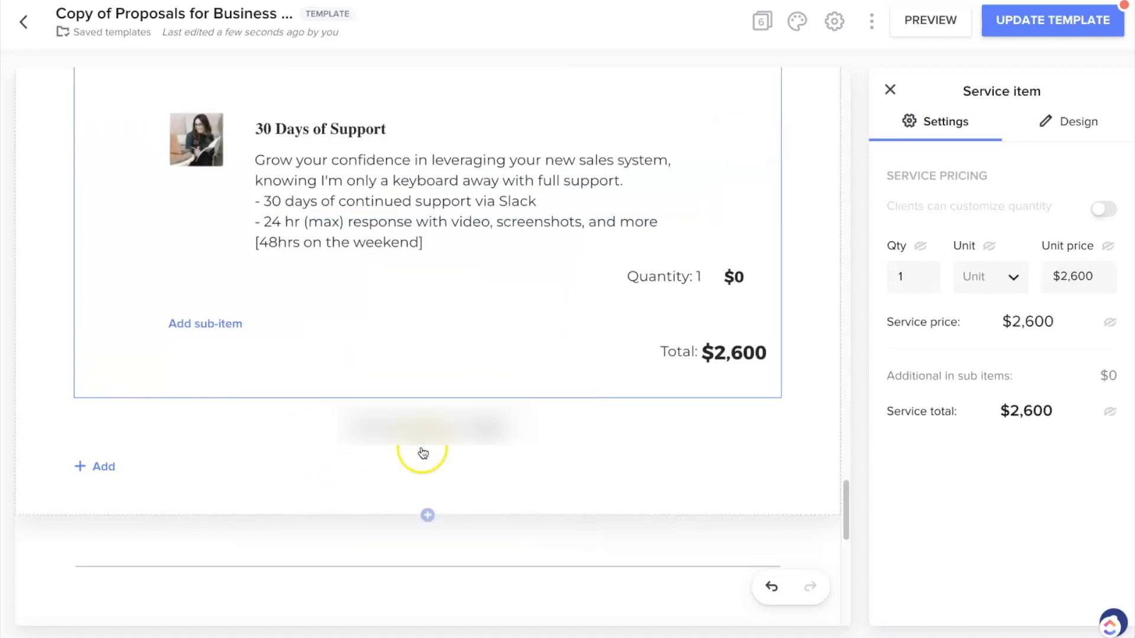
{"action": "scroll", "coordinate": [674, 331], "scroll_direction": "down", "scroll_amount": 5}
{"action": "scroll", "coordinate": [674, 335], "scroll_direction": "up", "scroll_amount": 8}
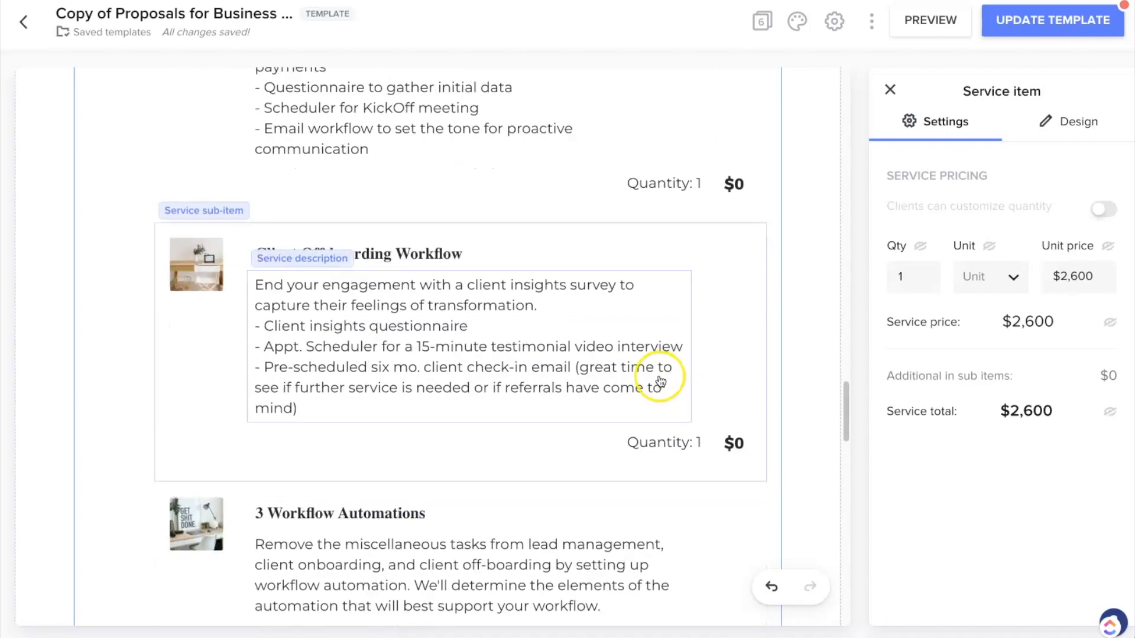
{"action": "scroll", "coordinate": [662, 384], "scroll_direction": "up", "scroll_amount": 10}
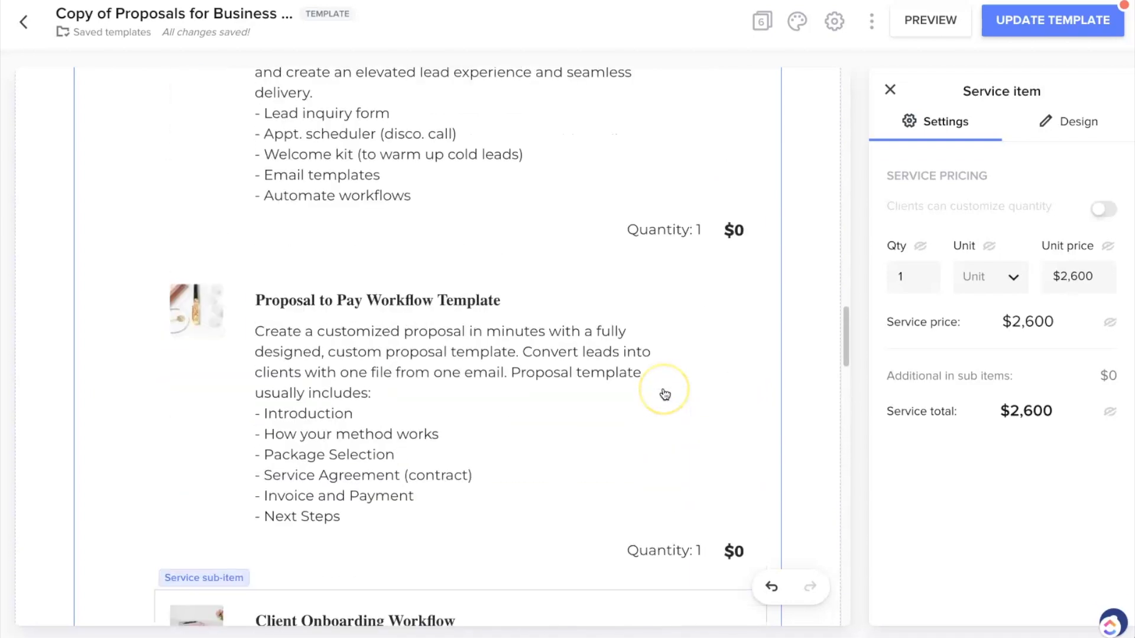
{"action": "scroll", "coordinate": [664, 394], "scroll_direction": "up", "scroll_amount": 4}
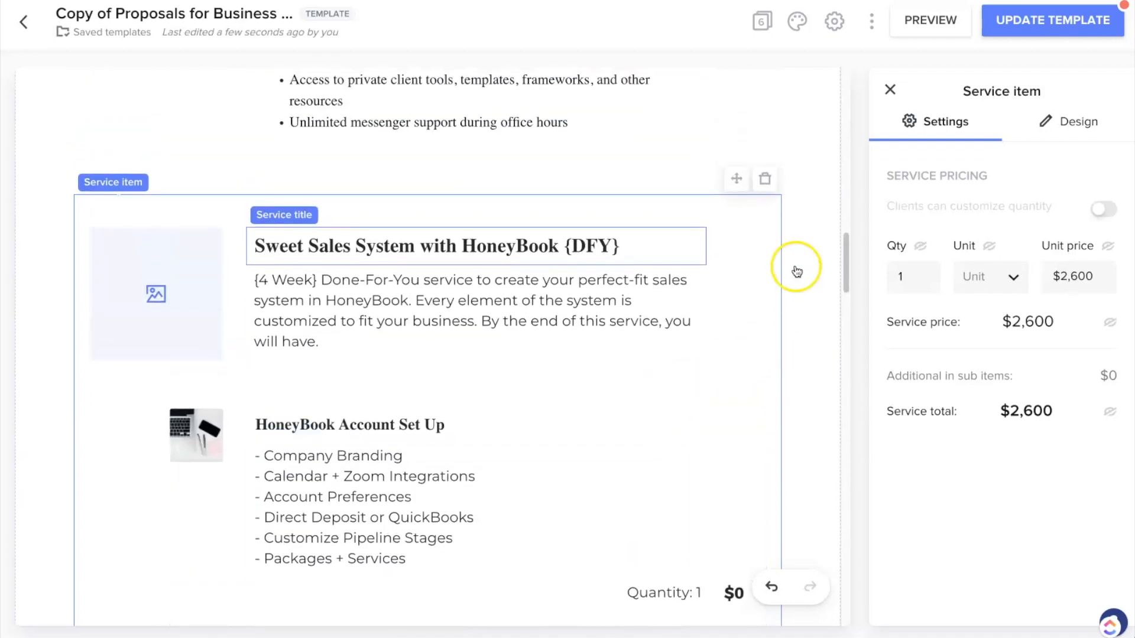
Open the design settings of the Sweet Sales System service item and examine its display options.
{"action": "left_click", "coordinate": [754, 235]}
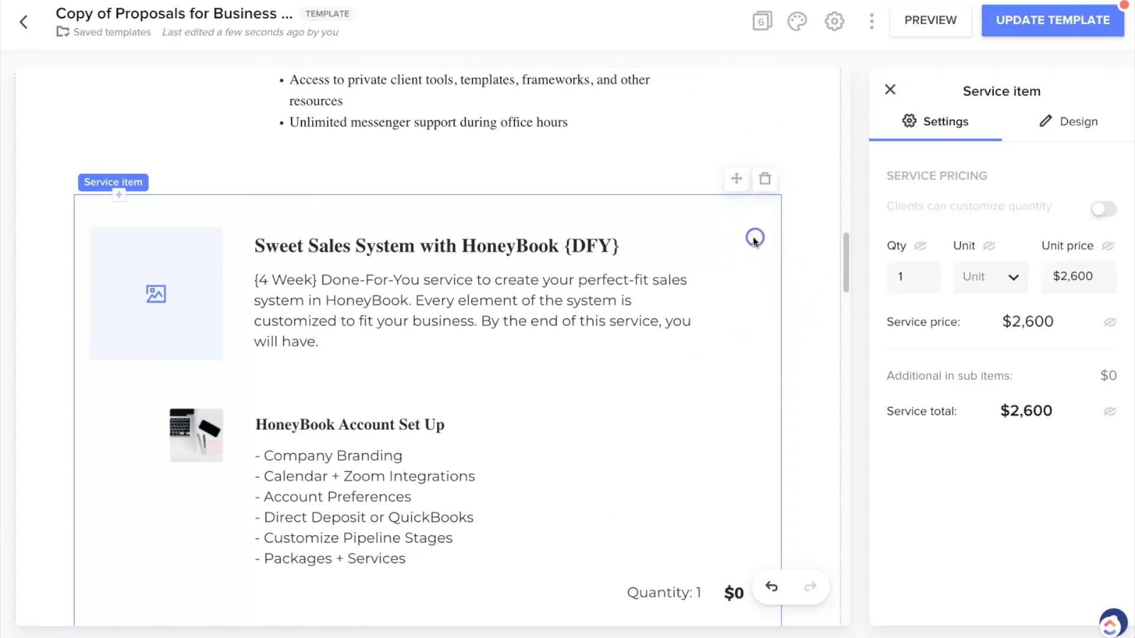
{"action": "left_click", "coordinate": [1068, 132]}
{"action": "scroll", "coordinate": [685, 429], "scroll_direction": "down", "scroll_amount": 1}
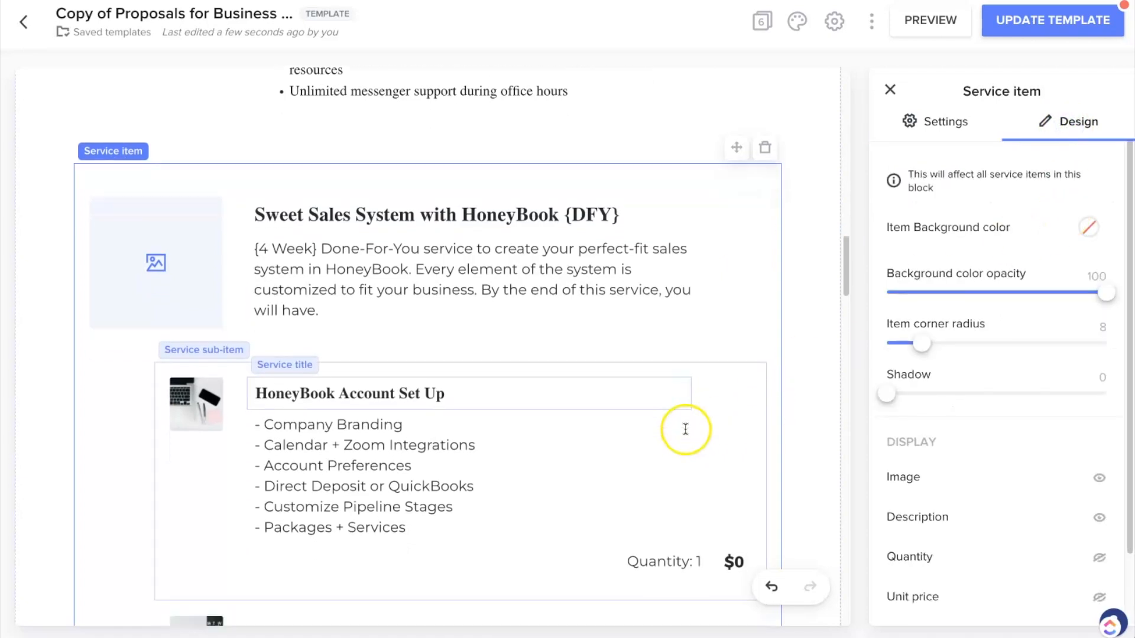
{"action": "scroll", "coordinate": [685, 429], "scroll_direction": "down", "scroll_amount": 3}
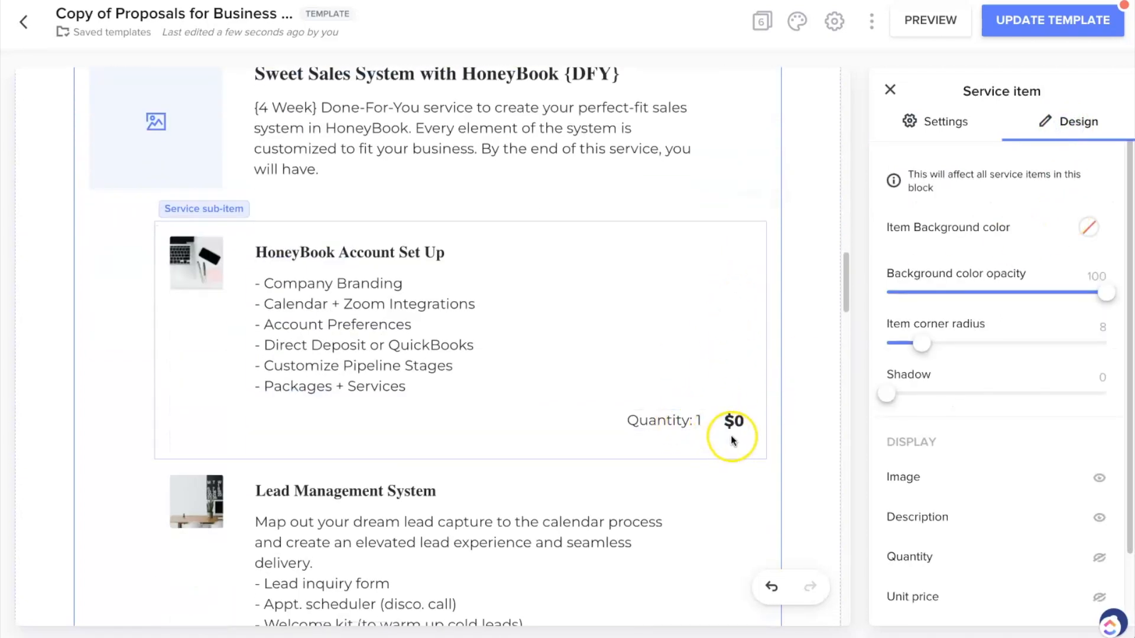
Customize the HoneyBook Account Set Up sub-item's display, hiding its image, quantity, unit price and sub-item price.
{"action": "left_click", "coordinate": [730, 435]}
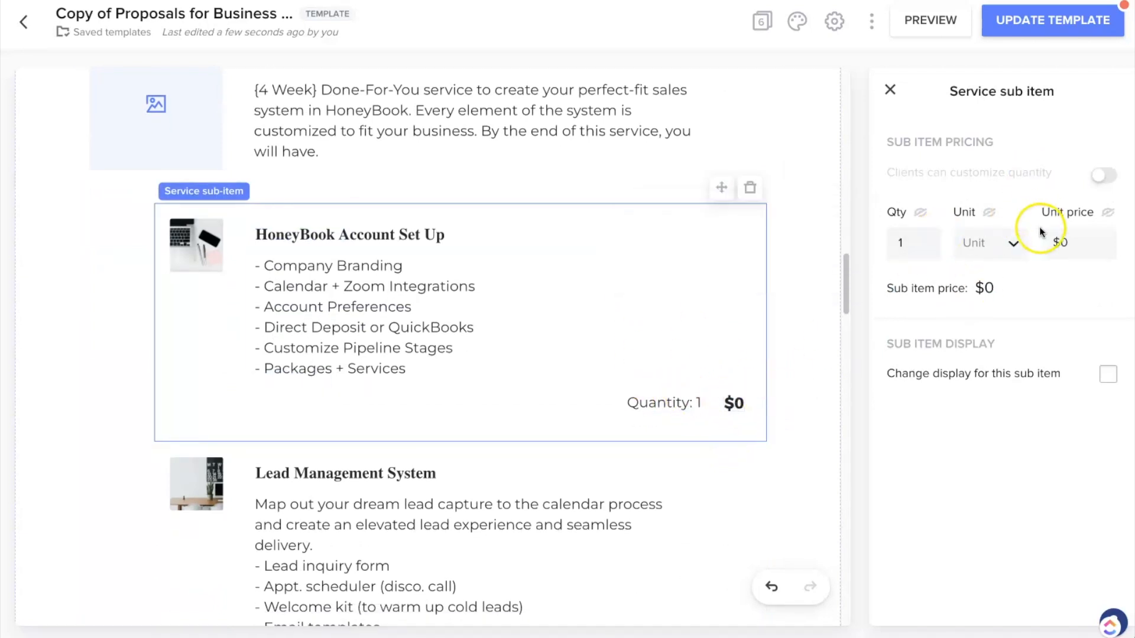
{"action": "left_click", "coordinate": [691, 401]}
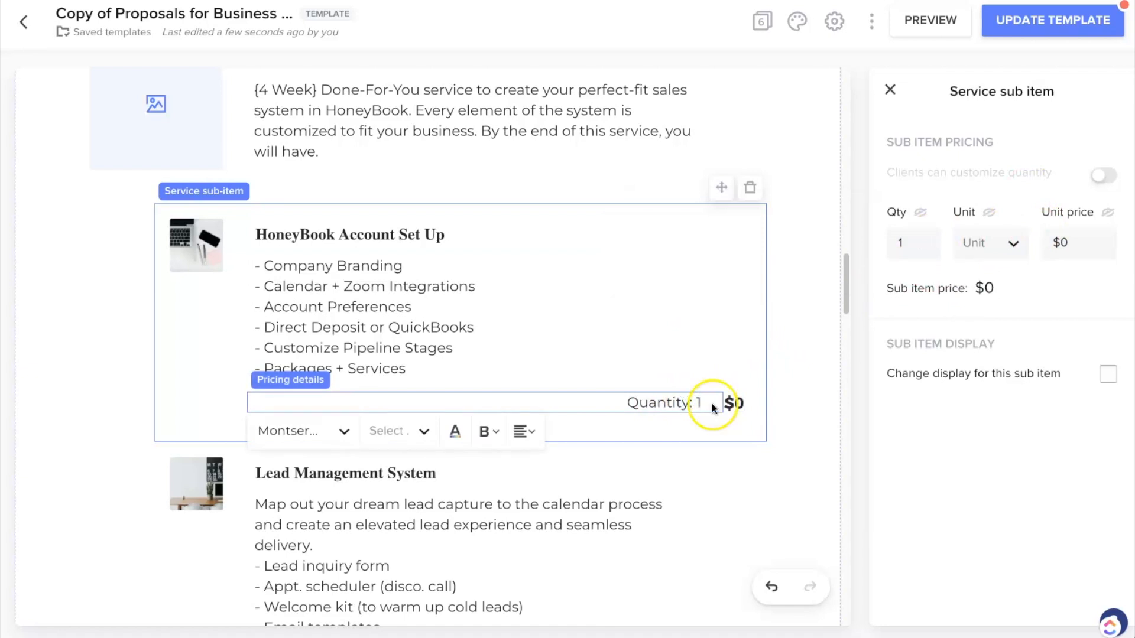
{"action": "left_click", "coordinate": [734, 405]}
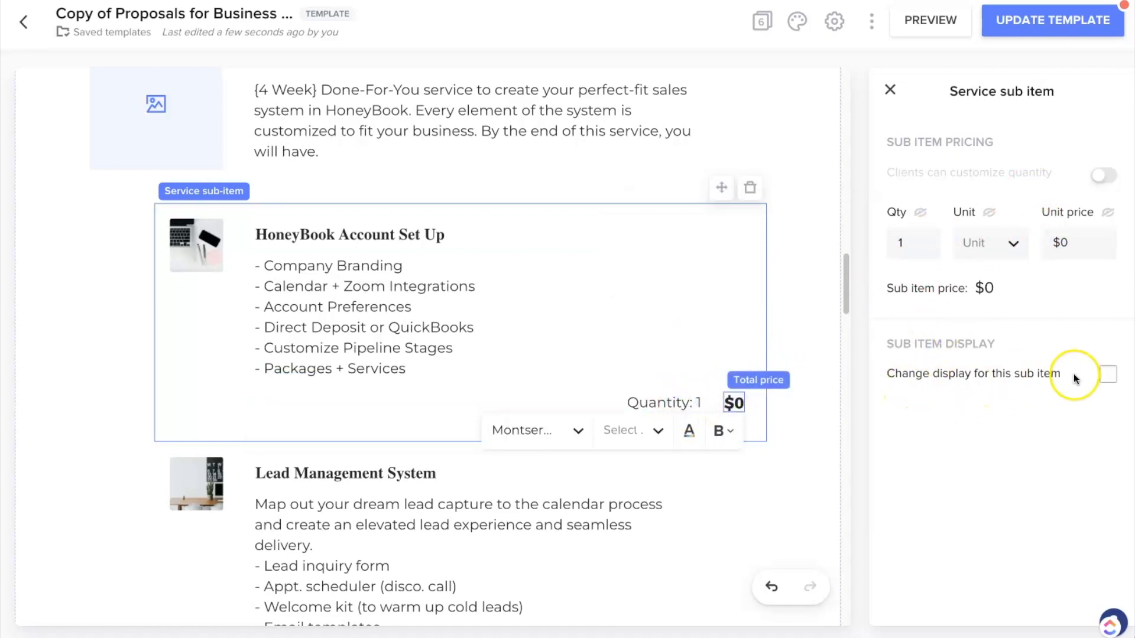
{"action": "left_click", "coordinate": [1103, 376]}
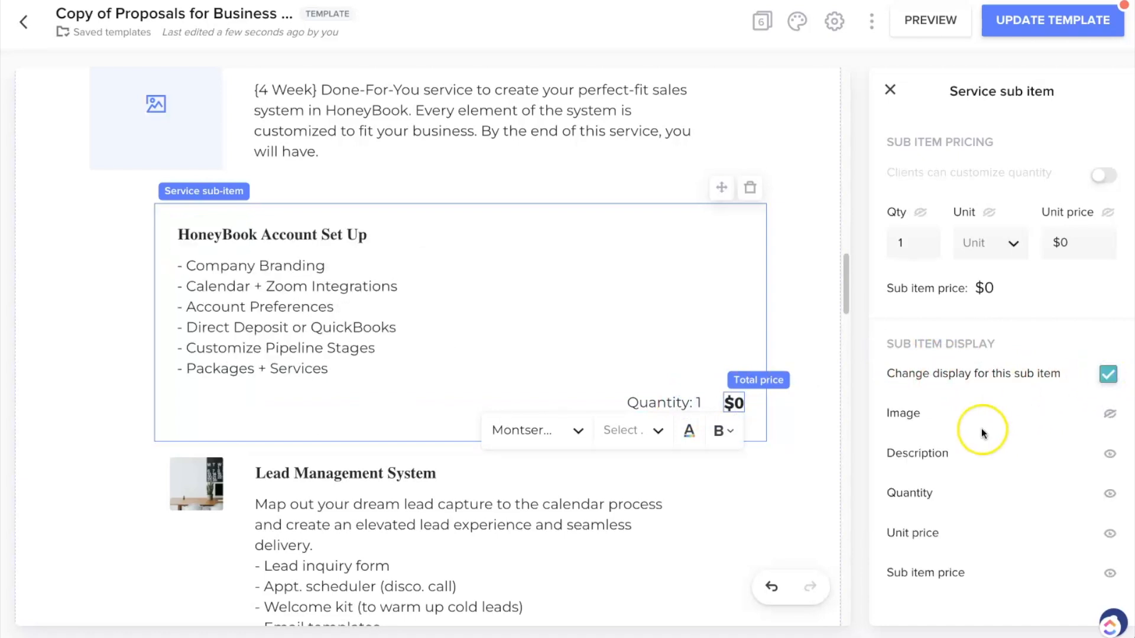
{"action": "left_click", "coordinate": [1108, 495]}
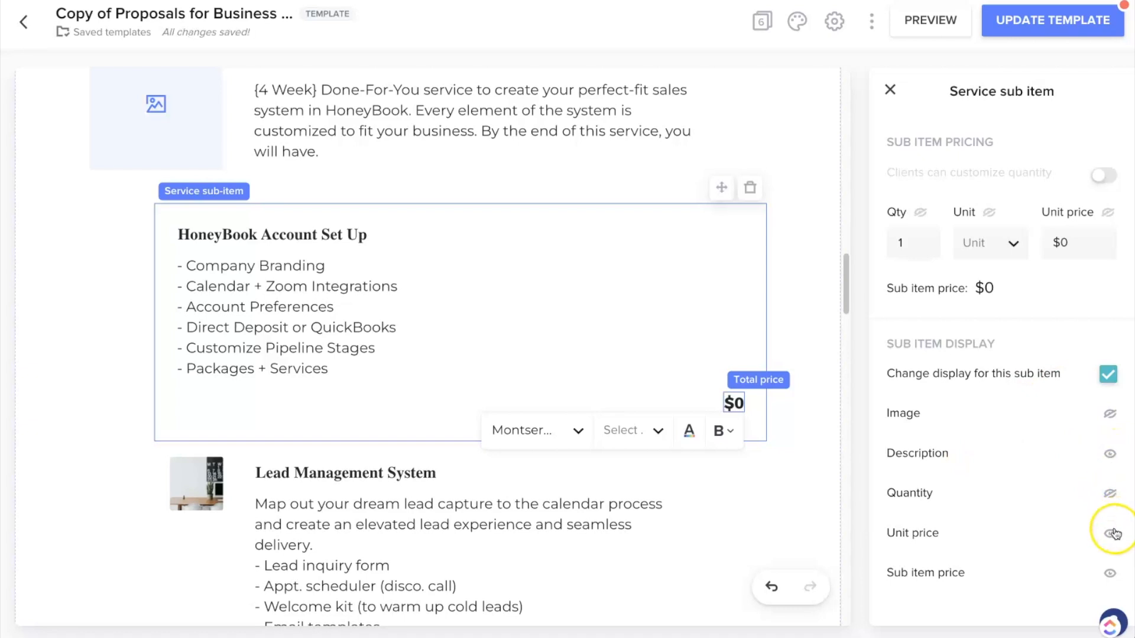
{"action": "left_click", "coordinate": [1109, 572]}
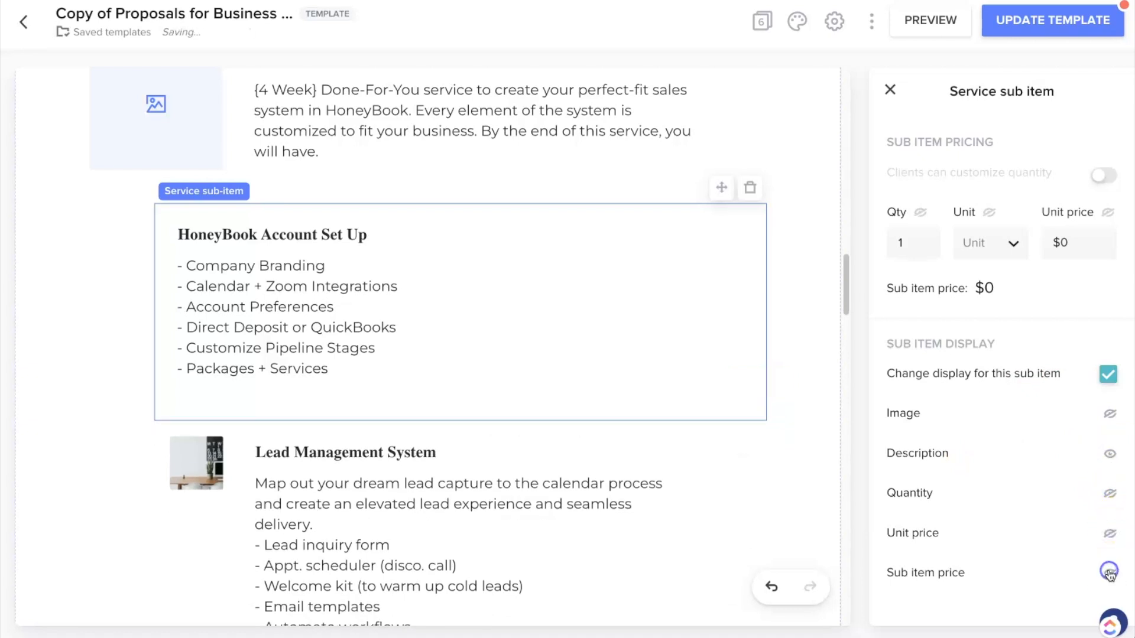
Give the Lead Management System sub-item its own display settings with image, quantity, unit price and sub-item price hidden.
{"action": "scroll", "coordinate": [677, 295], "scroll_direction": "up", "scroll_amount": 2}
{"action": "scroll", "coordinate": [759, 373], "scroll_direction": "down", "scroll_amount": 1}
{"action": "scroll", "coordinate": [756, 374], "scroll_direction": "down", "scroll_amount": 5}
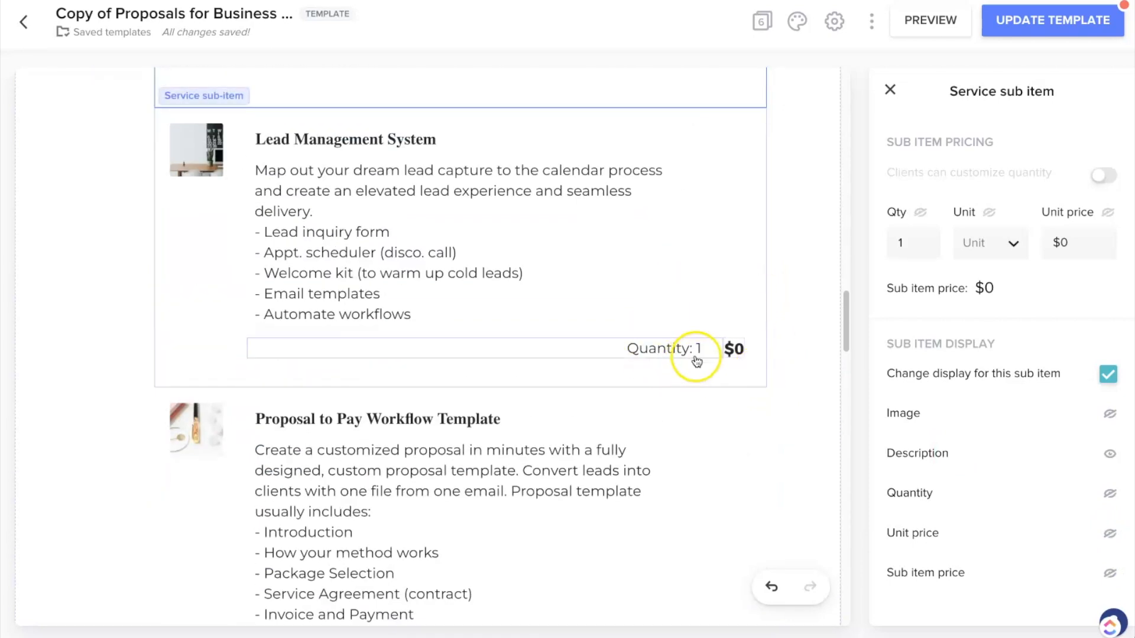
{"action": "left_click", "coordinate": [701, 352]}
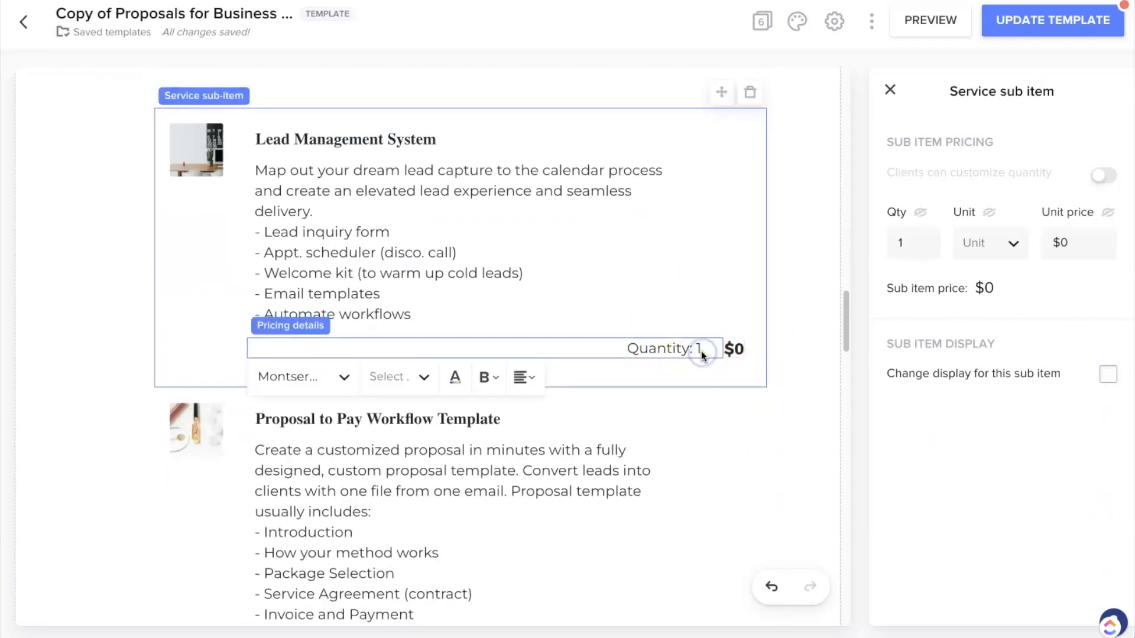
{"action": "left_click", "coordinate": [1107, 379]}
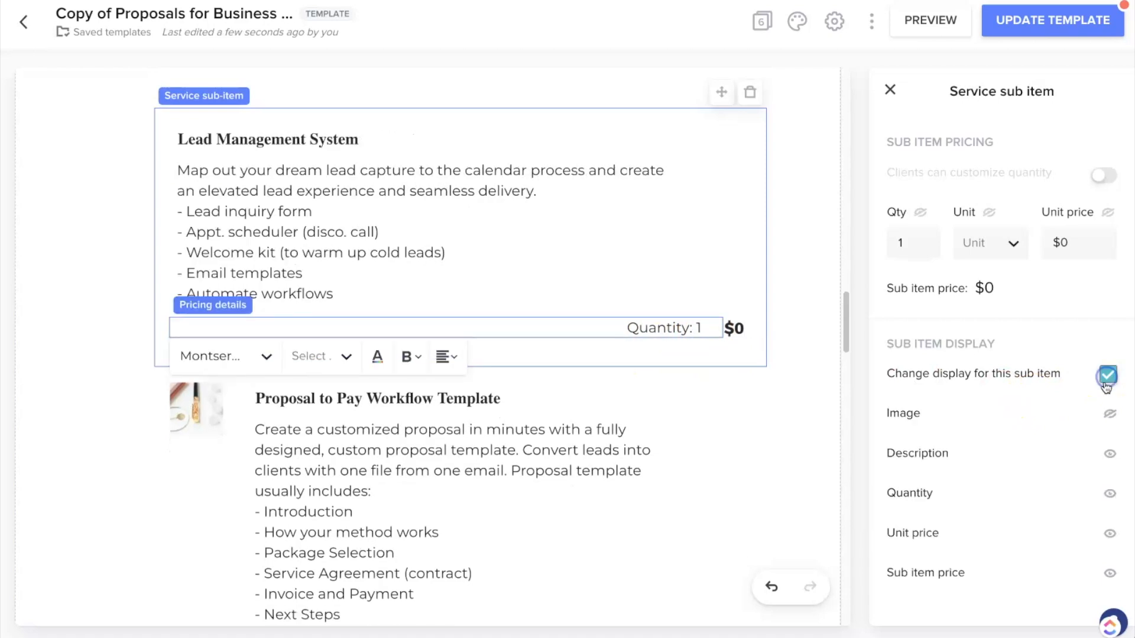
{"action": "left_click", "coordinate": [1109, 494]}
{"action": "left_click", "coordinate": [1109, 533]}
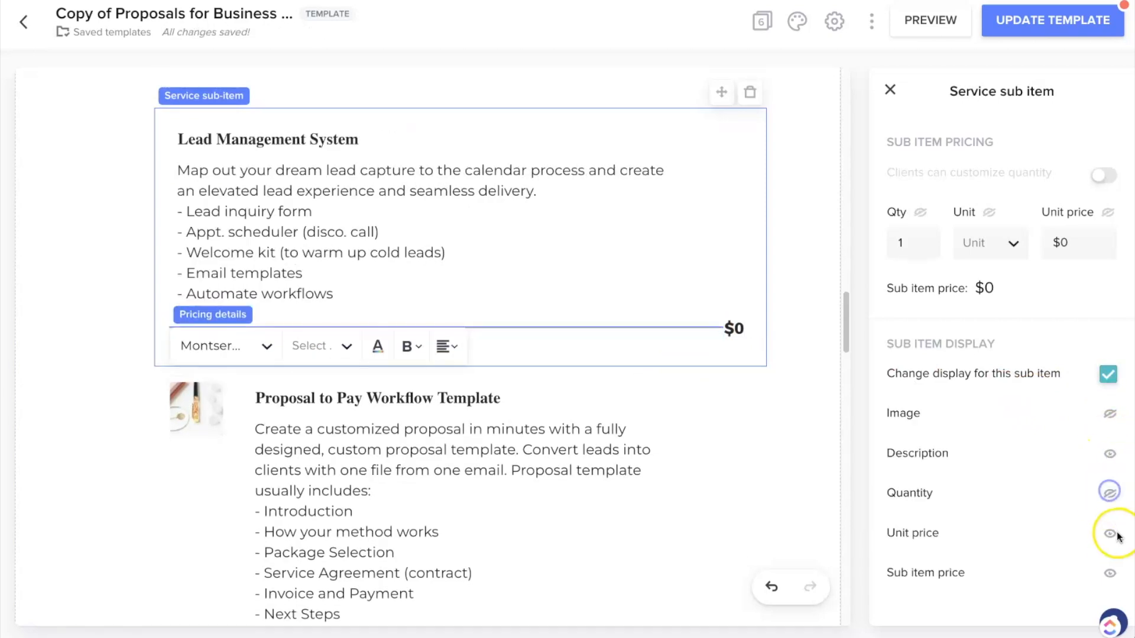
{"action": "left_click", "coordinate": [1109, 573]}
Override the display of the Proposal to Pay Workflow Template sub-item, hiding its image, description, quantity and unit price.
{"action": "scroll", "coordinate": [678, 482], "scroll_direction": "down", "scroll_amount": 6}
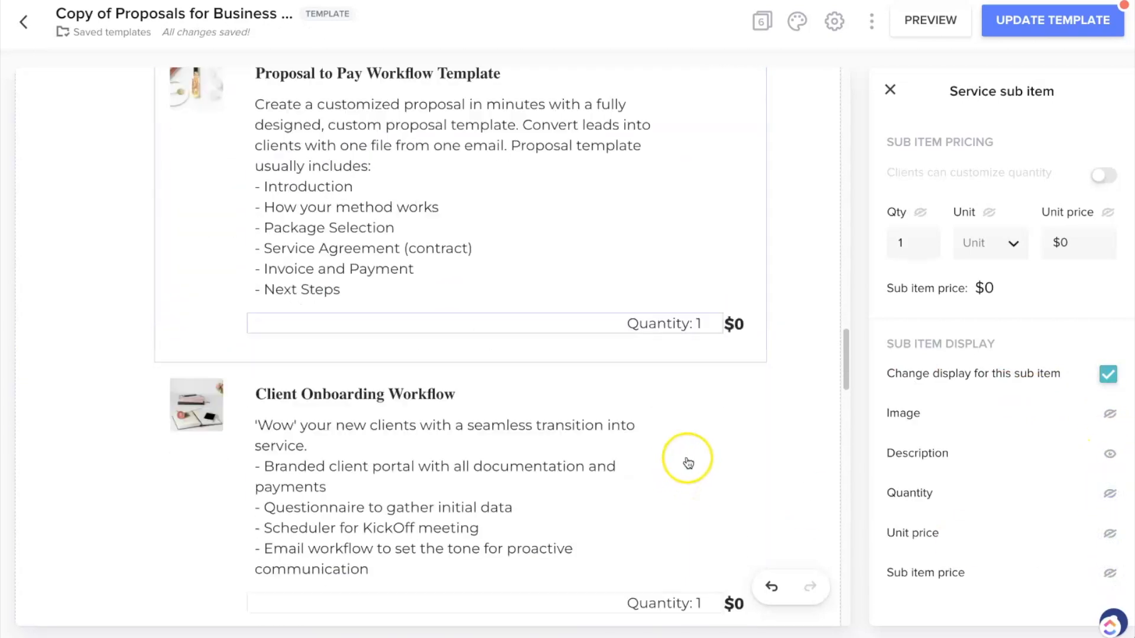
{"action": "left_click", "coordinate": [717, 236]}
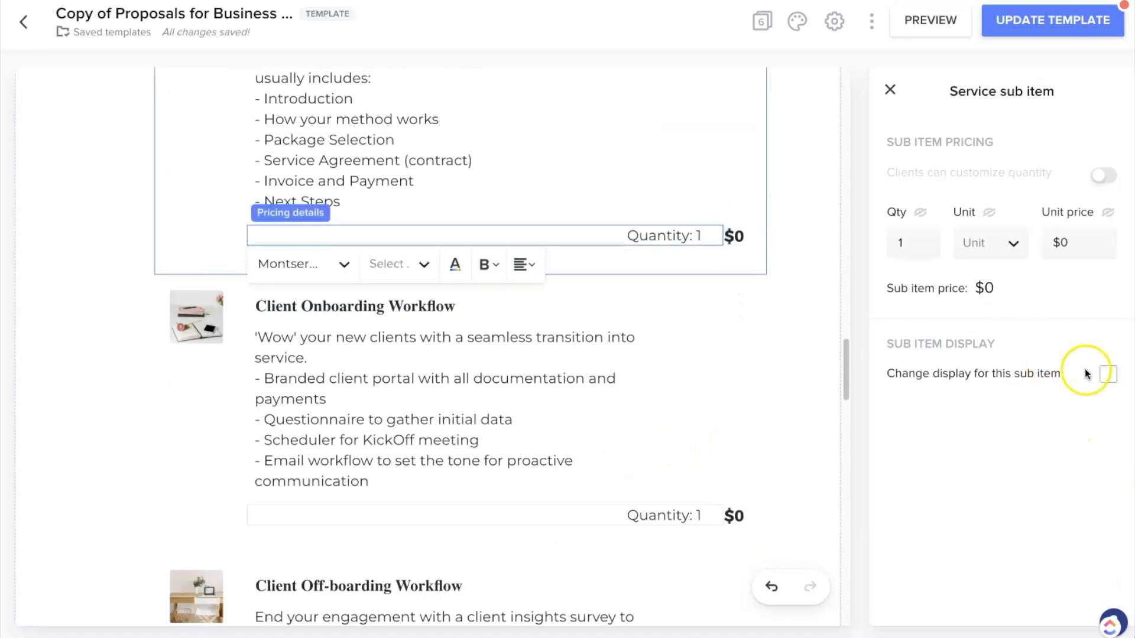
{"action": "left_click", "coordinate": [1109, 374]}
{"action": "left_click", "coordinate": [1109, 453]}
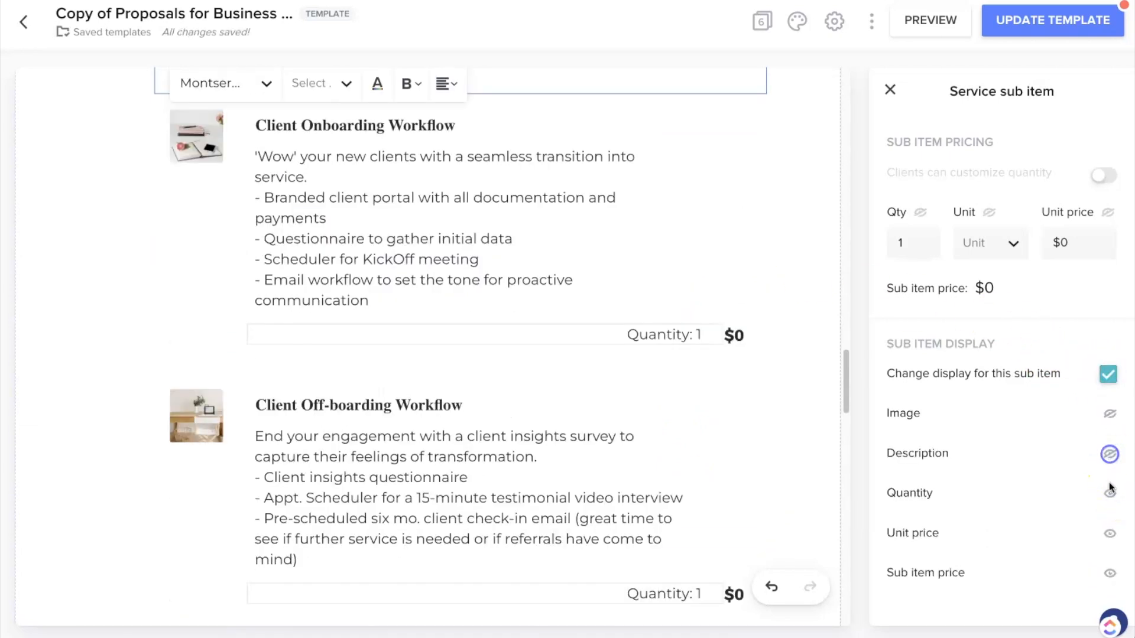
{"action": "left_click", "coordinate": [1110, 496]}
{"action": "left_click", "coordinate": [1109, 533]}
Customize the Client Onboarding Workflow sub-item's display so that image, quantity, unit price and sub-item price are hidden.
{"action": "scroll", "coordinate": [701, 461], "scroll_direction": "down", "scroll_amount": 3}
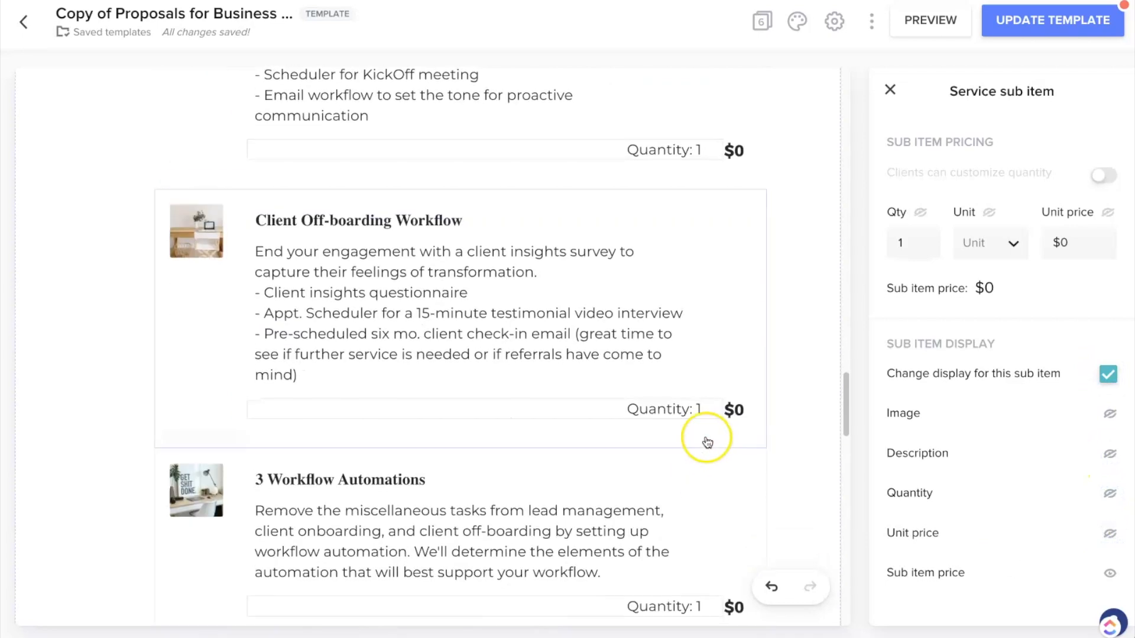
{"action": "left_click", "coordinate": [709, 151]}
{"action": "left_click", "coordinate": [1108, 374]}
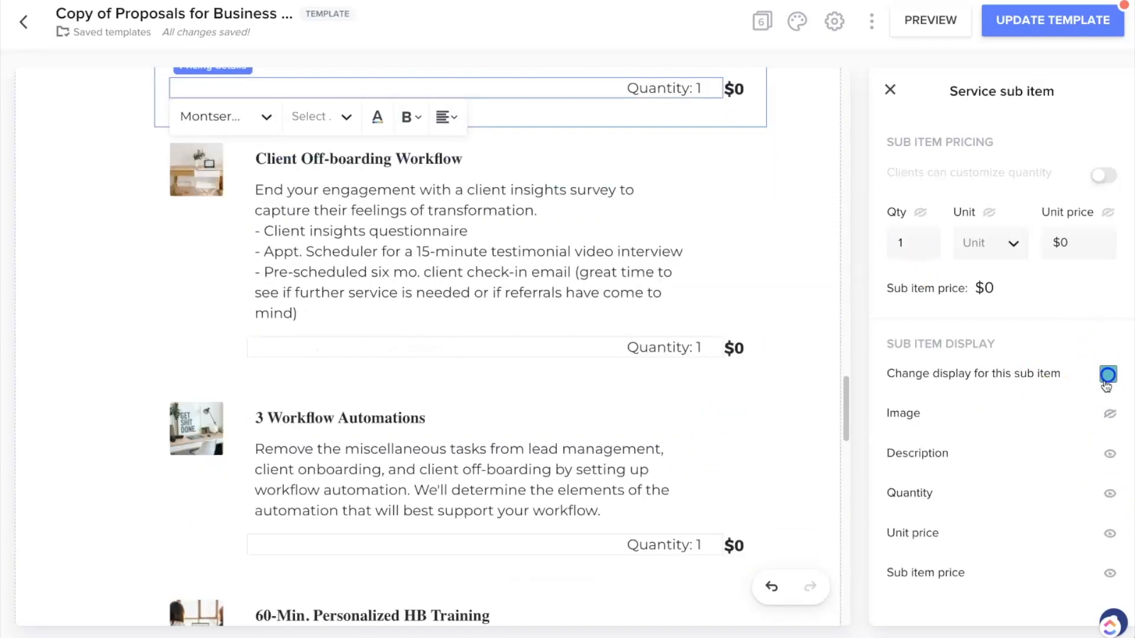
{"action": "left_click", "coordinate": [1109, 493]}
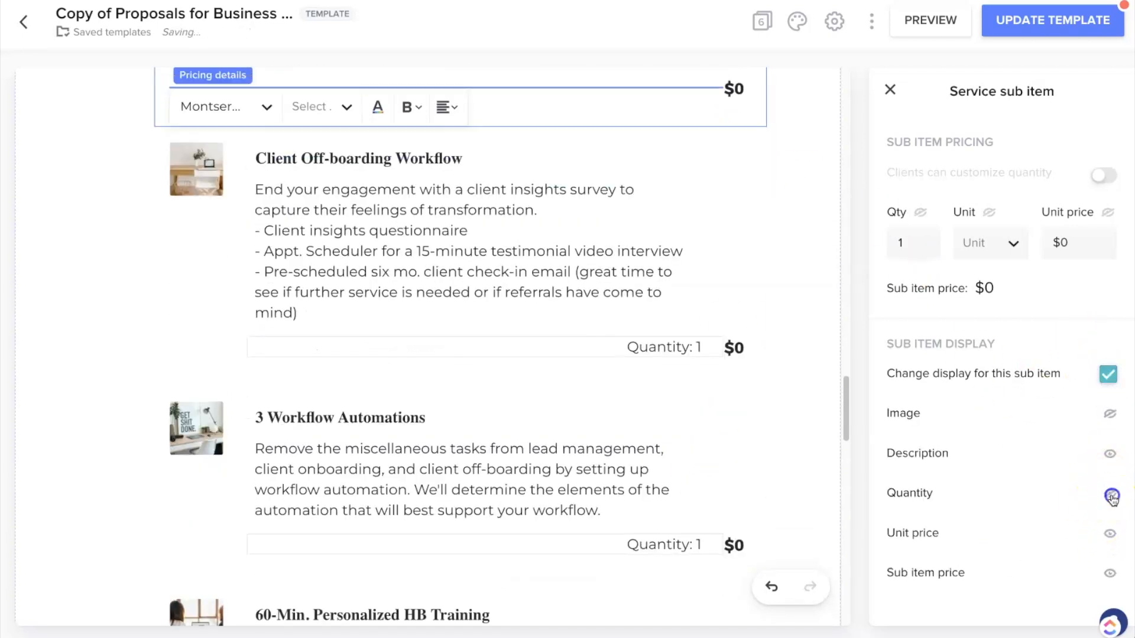
{"action": "left_click", "coordinate": [1109, 533]}
Override the Client Off-boarding Workflow sub-item's display, hiding its image, quantity, unit price and sub-item price.
{"action": "left_click", "coordinate": [722, 336]}
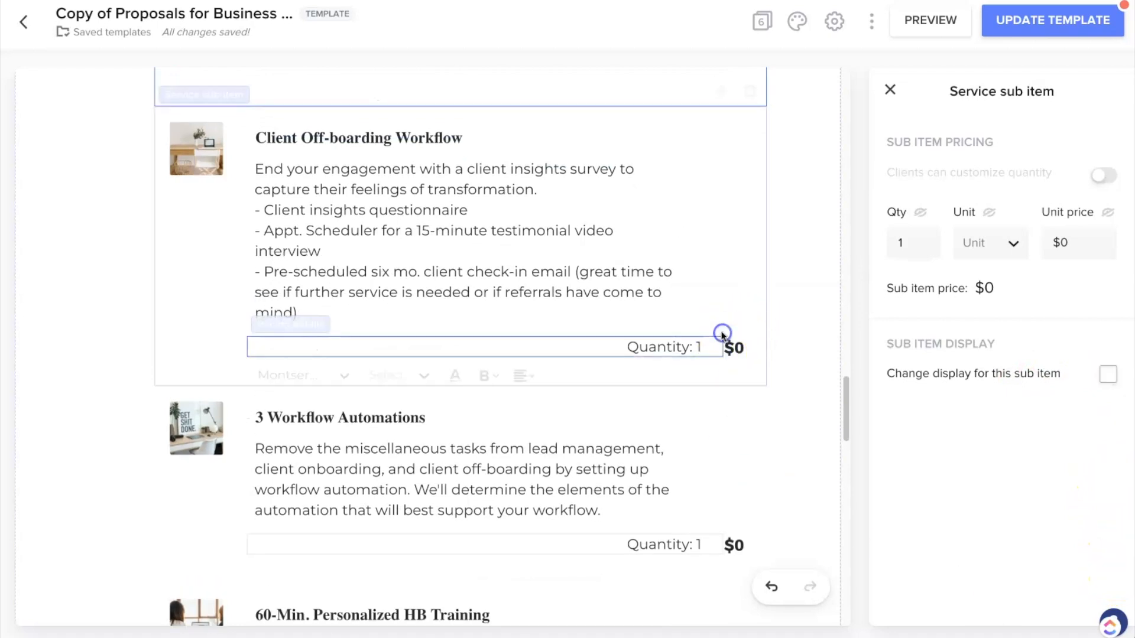
{"action": "left_click", "coordinate": [1115, 376]}
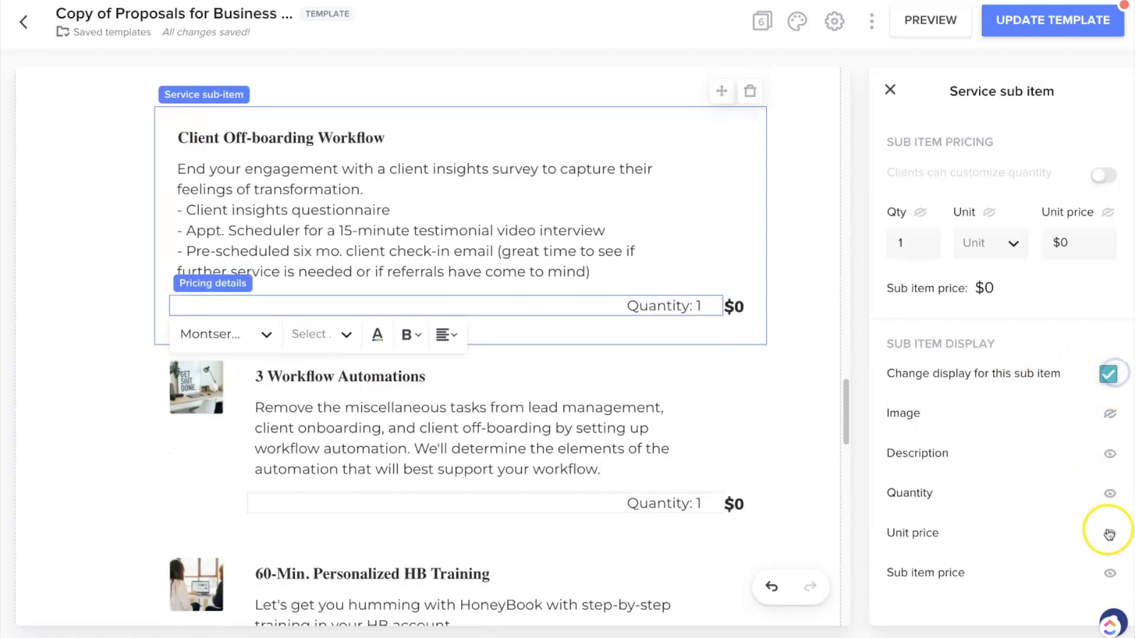
{"action": "left_click", "coordinate": [1109, 492]}
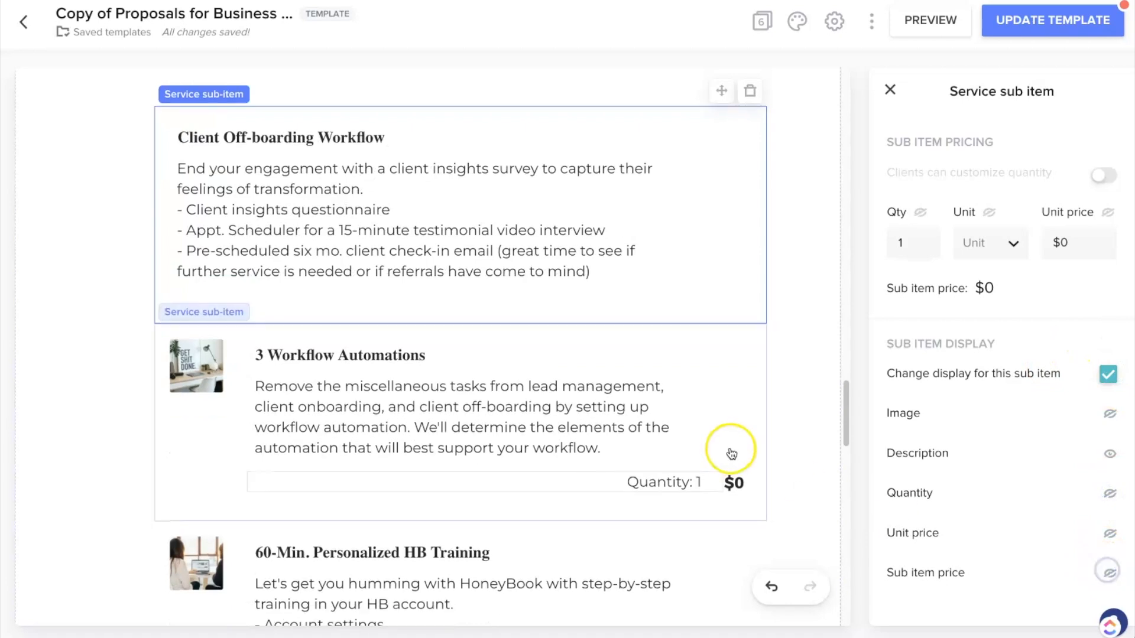
Customize the 3 Workflow Automations sub-item's display to hide its image, quantity, unit price and sub-item price.
{"action": "scroll", "coordinate": [730, 450], "scroll_direction": "down", "scroll_amount": 3}
{"action": "left_click", "coordinate": [714, 337]}
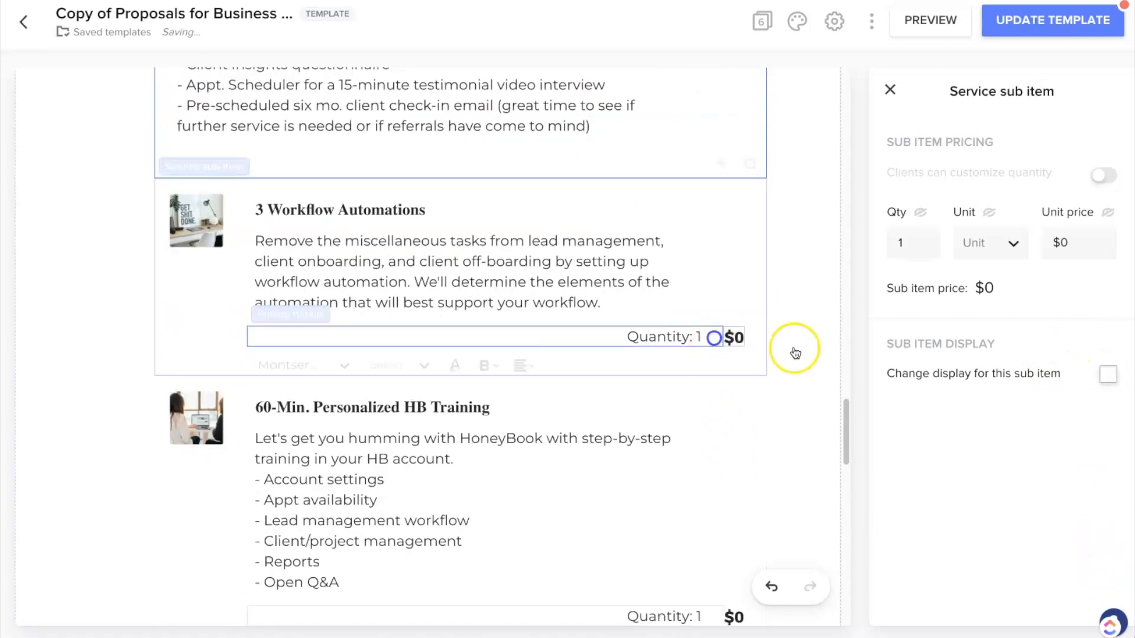
{"action": "left_click", "coordinate": [1108, 374]}
{"action": "left_click", "coordinate": [1109, 491]}
{"action": "left_click", "coordinate": [1109, 533]}
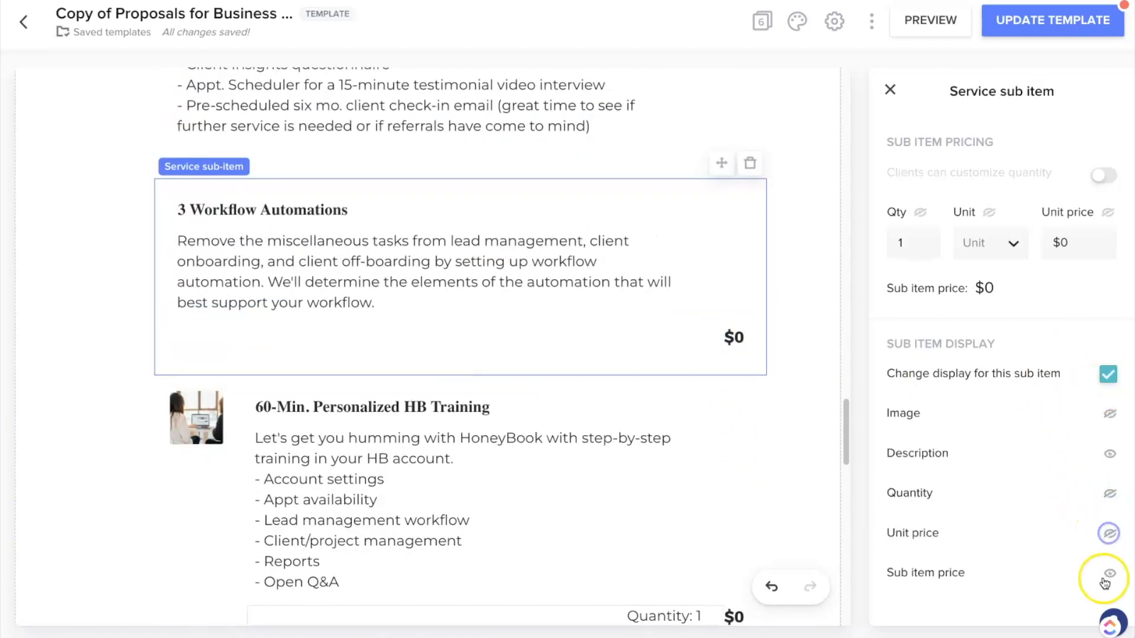
{"action": "left_click", "coordinate": [1109, 574]}
Hide the image, quantity, unit price and sub-item price of the 60-Min. Personalized HB Training sub-item with its own display settings.
{"action": "scroll", "coordinate": [700, 416], "scroll_direction": "down", "scroll_amount": 1}
{"action": "scroll", "coordinate": [703, 414], "scroll_direction": "down", "scroll_amount": 2}
{"action": "left_click", "coordinate": [715, 405]}
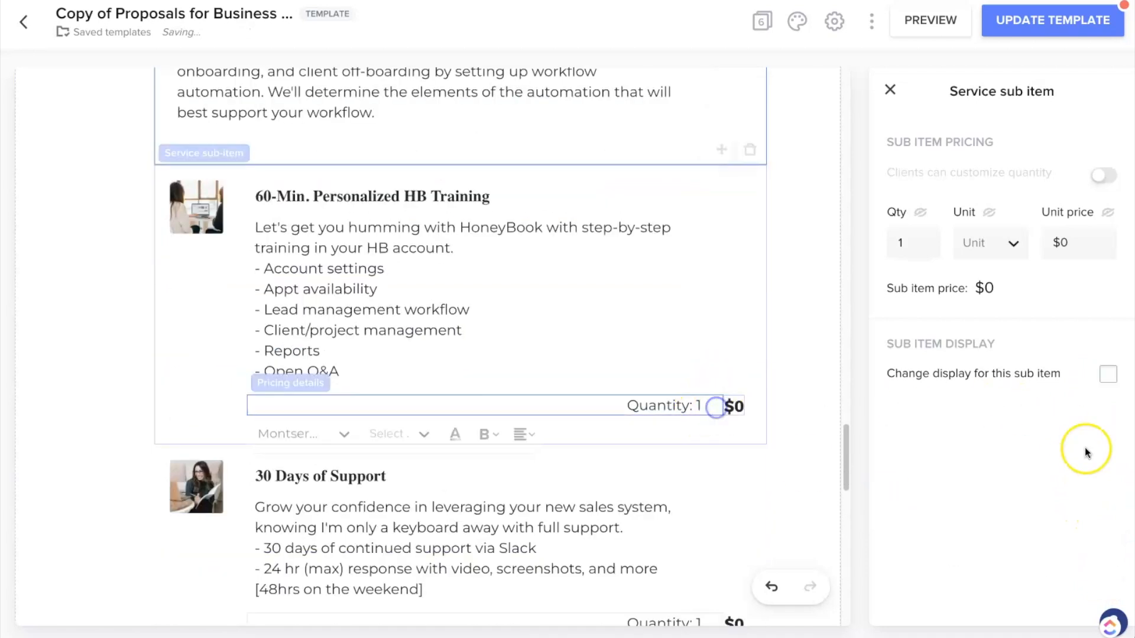
{"action": "left_click", "coordinate": [1108, 374]}
{"action": "left_click", "coordinate": [1109, 491]}
{"action": "left_click", "coordinate": [1109, 533]}
{"action": "left_click", "coordinate": [1109, 573]}
Customize the 30 Days of Support sub-item to show its image and description but hide quantity, unit price and sub-item price.
{"action": "scroll", "coordinate": [722, 501], "scroll_direction": "down", "scroll_amount": 3}
{"action": "left_click", "coordinate": [805, 341]}
{"action": "scroll", "coordinate": [266, 287], "scroll_direction": "up", "scroll_amount": 1}
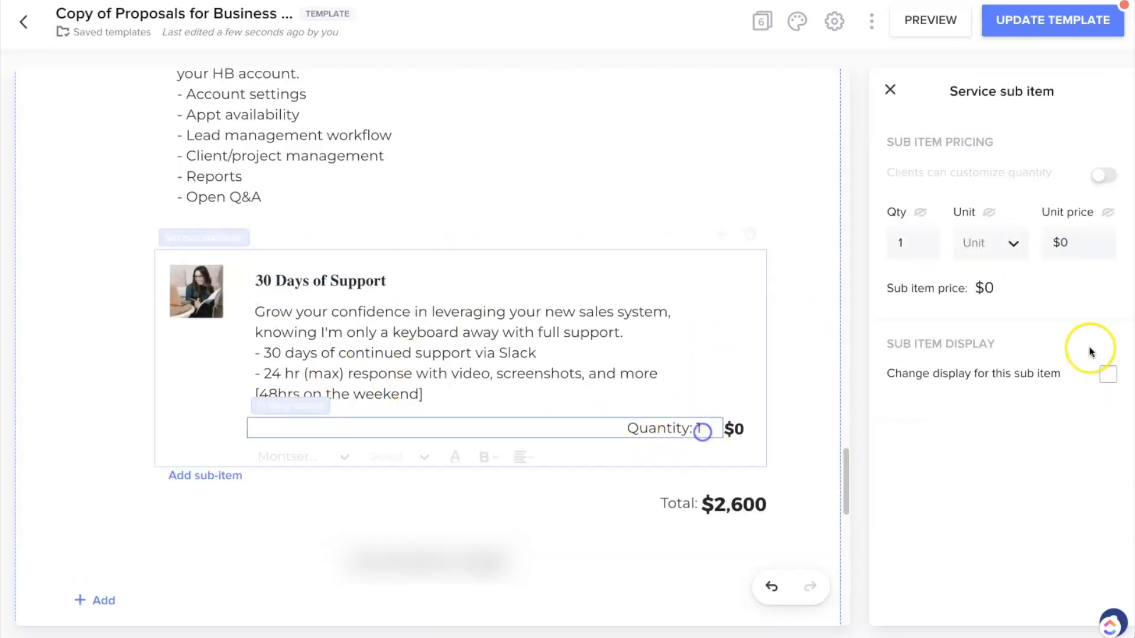
{"action": "left_click", "coordinate": [1108, 374]}
{"action": "left_click", "coordinate": [1109, 463]}
{"action": "left_click", "coordinate": [1114, 494]}
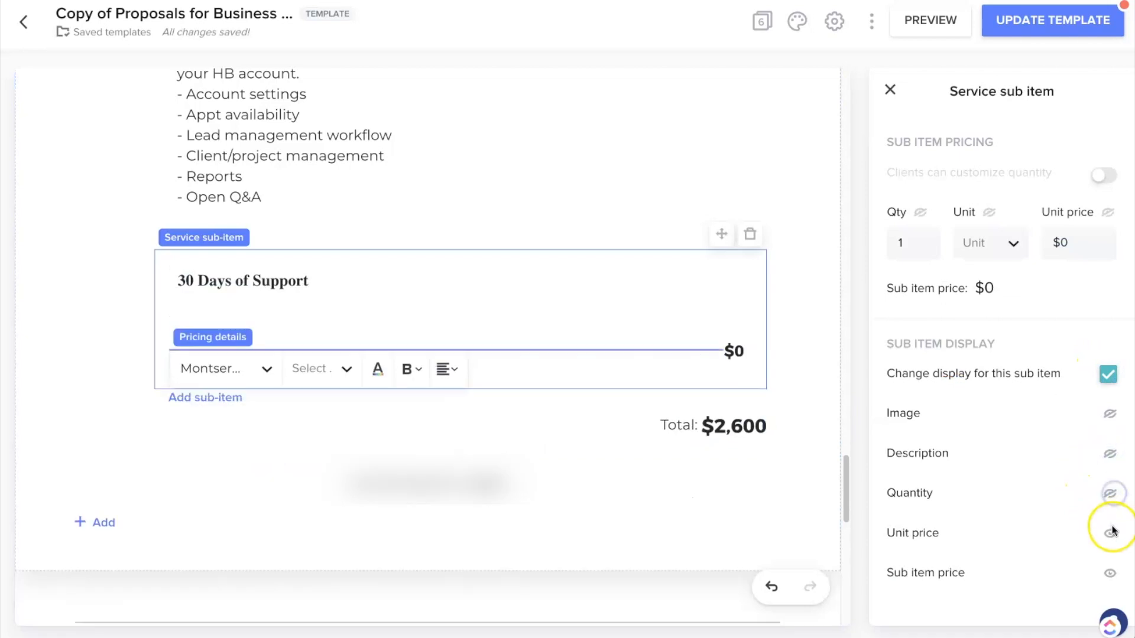
{"action": "left_click", "coordinate": [1109, 572]}
{"action": "left_click", "coordinate": [1110, 452]}
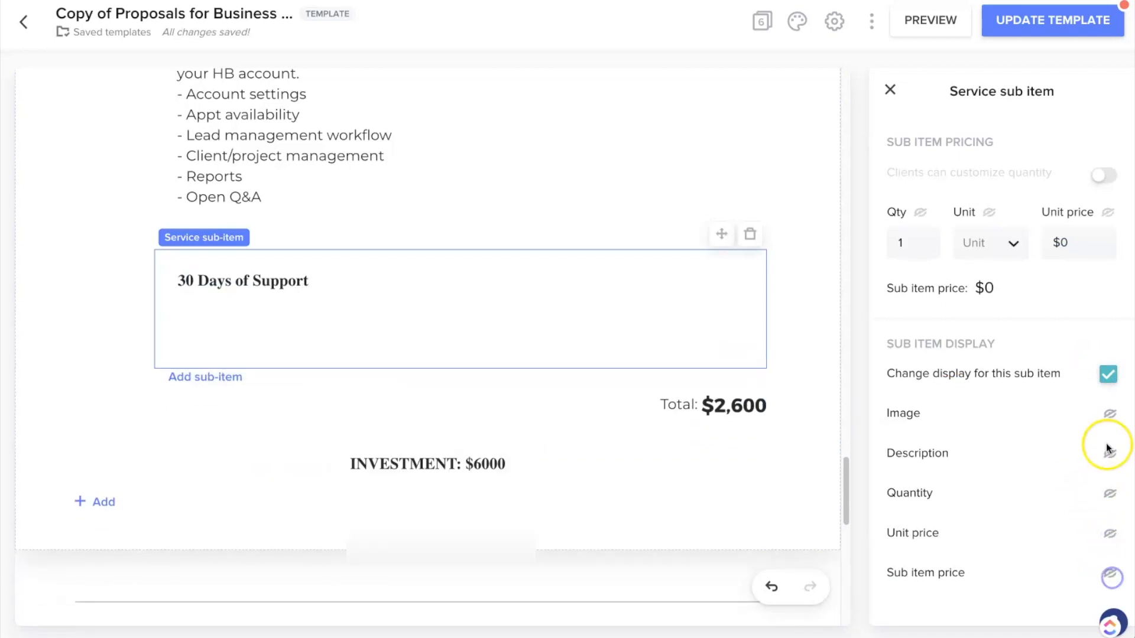
{"action": "left_click", "coordinate": [740, 412]}
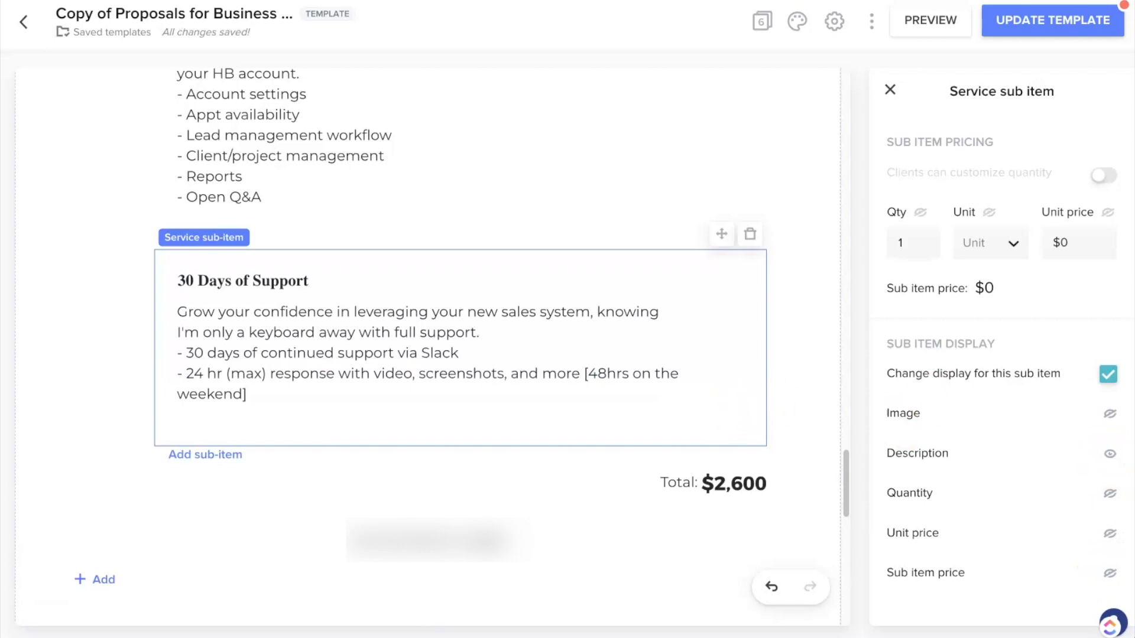
{"action": "left_click", "coordinate": [1110, 414]}
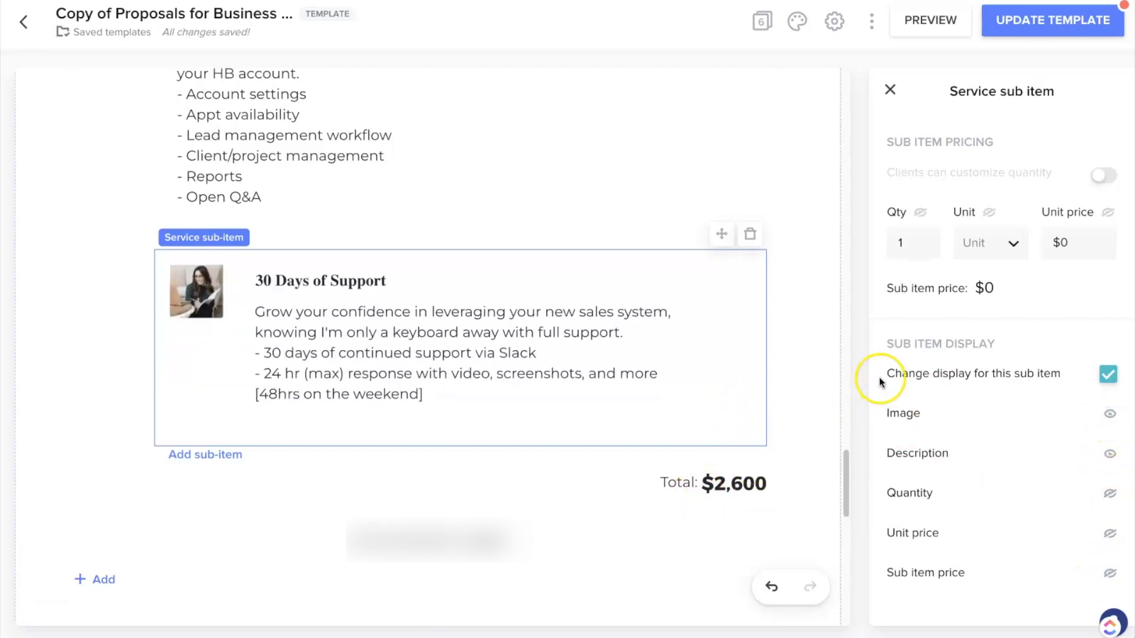
{"action": "left_click", "coordinate": [820, 378]}
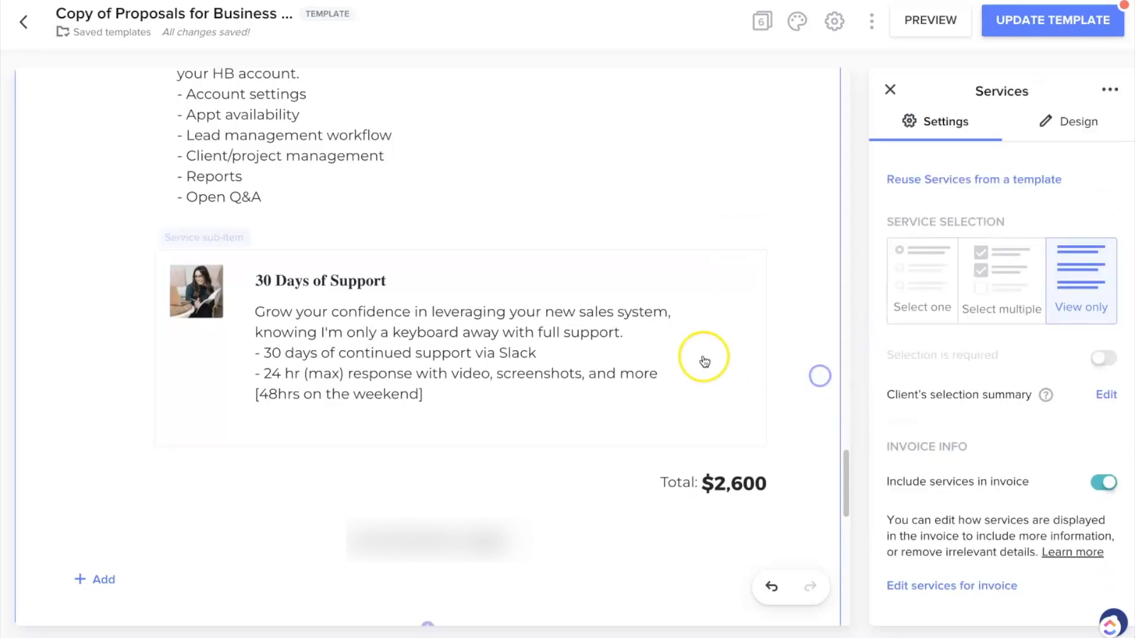
Add a Services block between the divider below the services overview and the 1:1 coaching packages extras section.
{"action": "scroll", "coordinate": [768, 414], "scroll_direction": "down", "scroll_amount": 10}
{"action": "scroll", "coordinate": [790, 433], "scroll_direction": "down", "scroll_amount": 4}
{"action": "scroll", "coordinate": [787, 433], "scroll_direction": "up", "scroll_amount": 3}
{"action": "scroll", "coordinate": [786, 433], "scroll_direction": "up", "scroll_amount": 4}
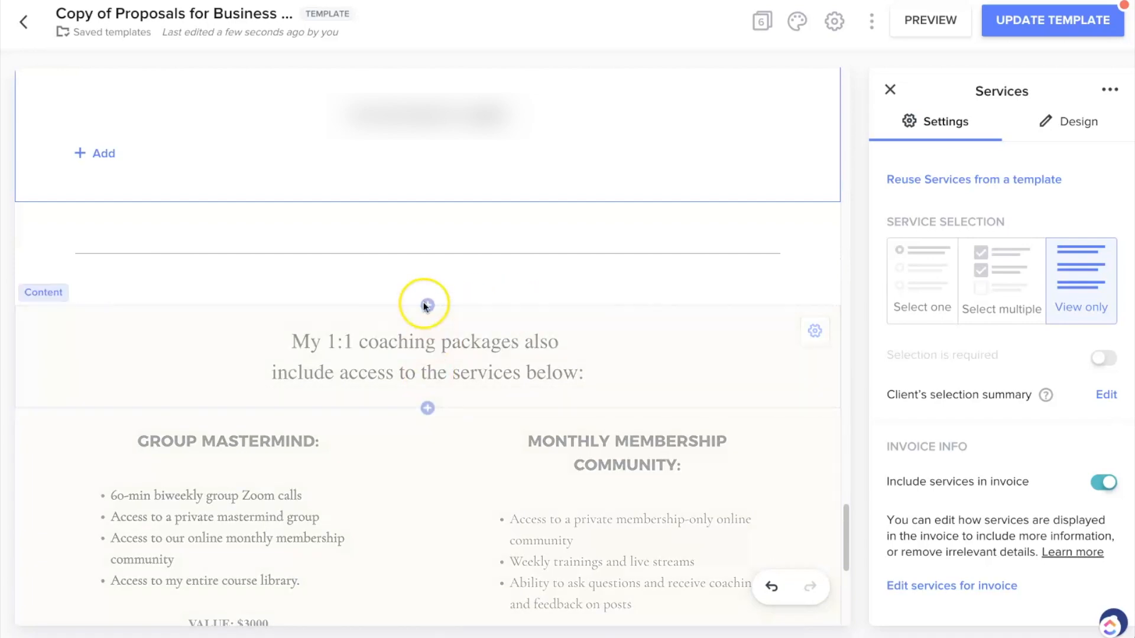
{"action": "left_click", "coordinate": [501, 270]}
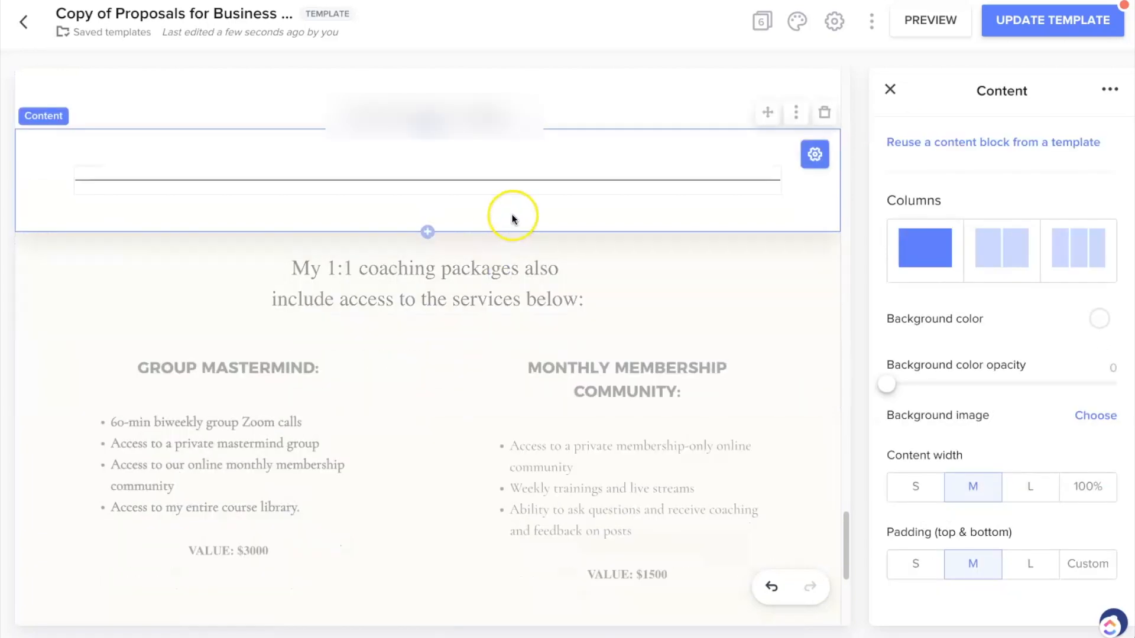
{"action": "left_click", "coordinate": [428, 232]}
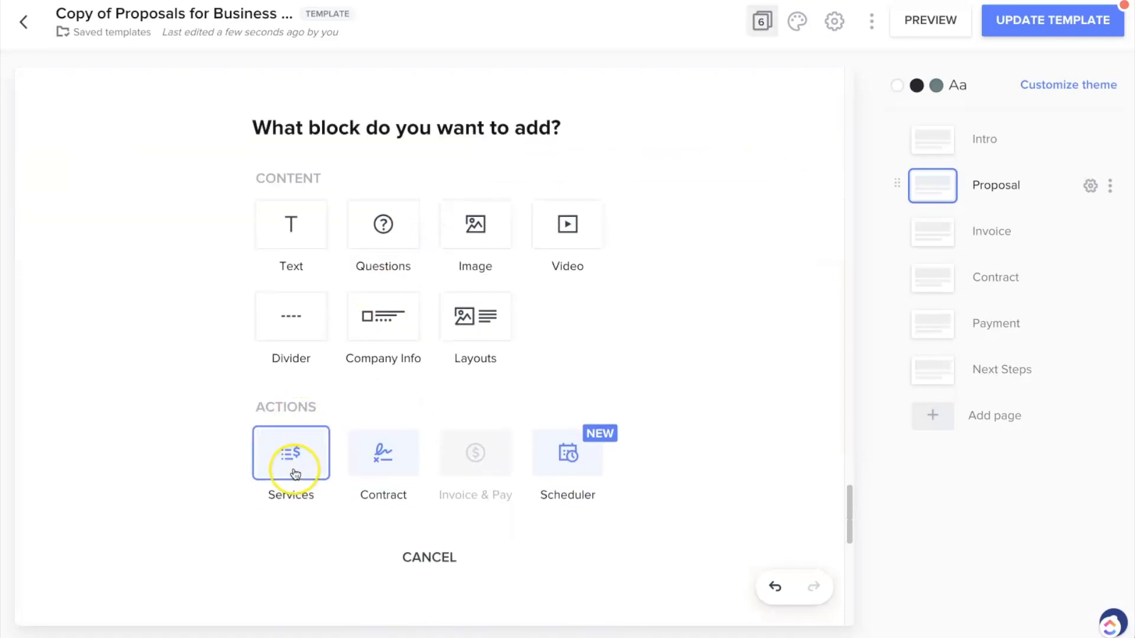
{"action": "left_click", "coordinate": [294, 471]}
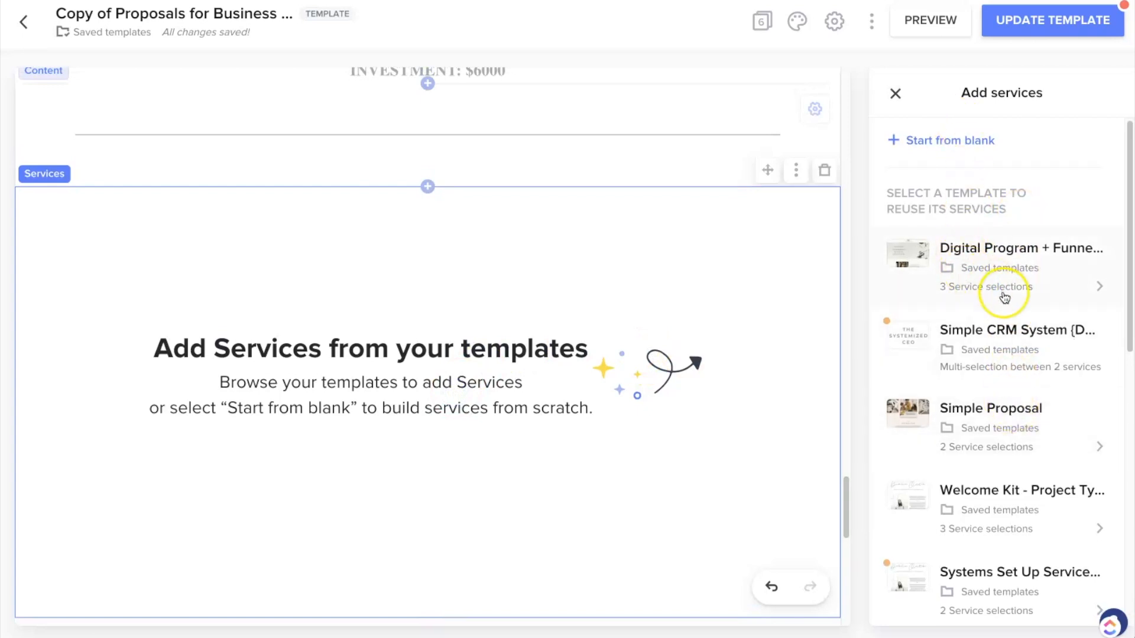
Find the Simple CRM System {DWY} template among the saved templates and reuse its services in the new Services block.
{"action": "scroll", "coordinate": [1007, 302], "scroll_direction": "down", "scroll_amount": 2}
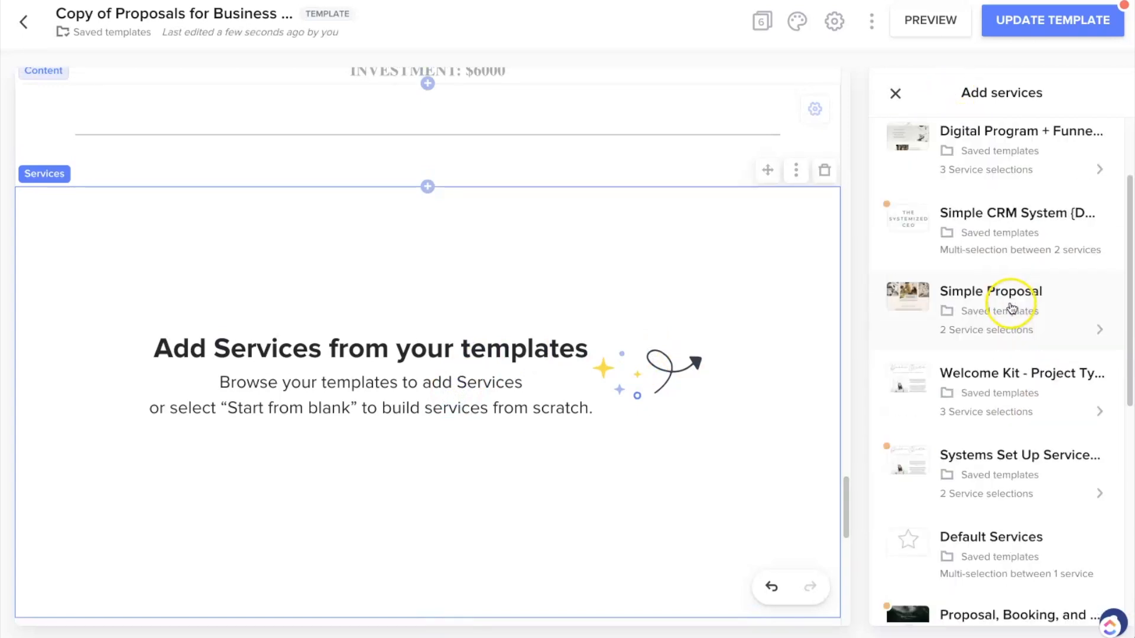
{"action": "scroll", "coordinate": [1010, 304], "scroll_direction": "down", "scroll_amount": 3}
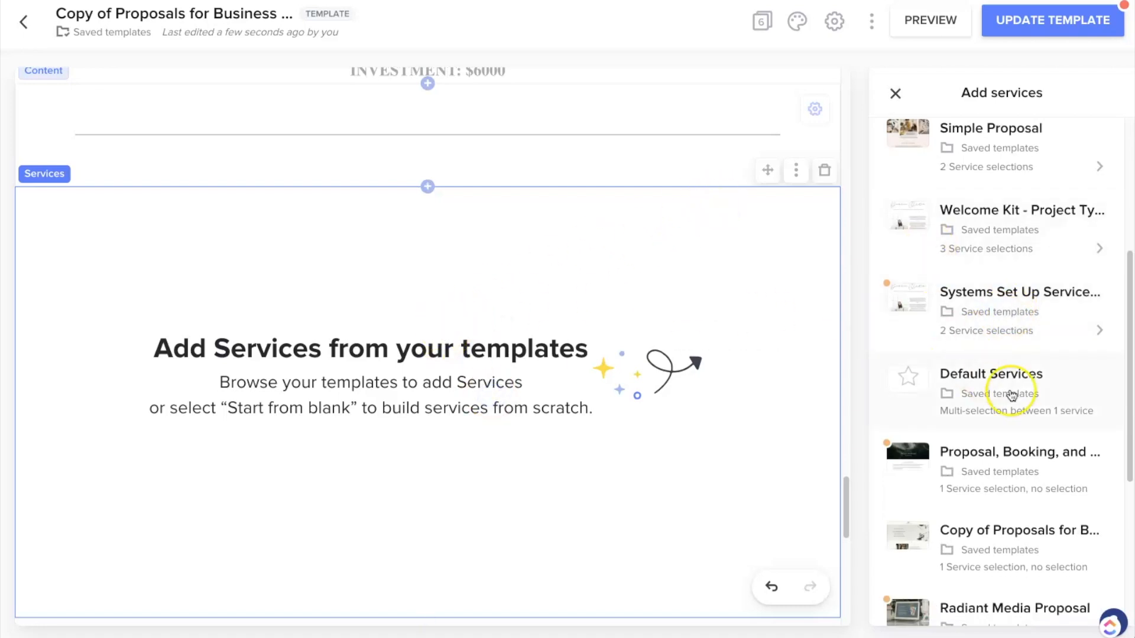
{"action": "scroll", "coordinate": [1031, 408], "scroll_direction": "down", "scroll_amount": 5}
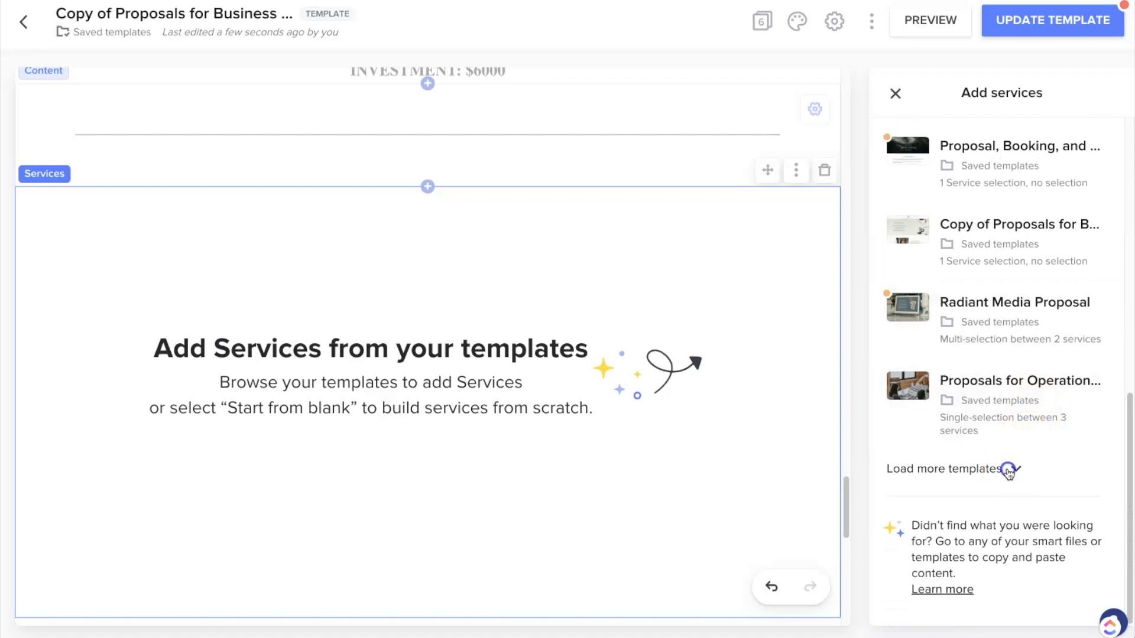
{"action": "left_click", "coordinate": [1008, 469]}
{"action": "scroll", "coordinate": [1006, 470], "scroll_direction": "down", "scroll_amount": 4}
{"action": "scroll", "coordinate": [1006, 470], "scroll_direction": "up", "scroll_amount": 10}
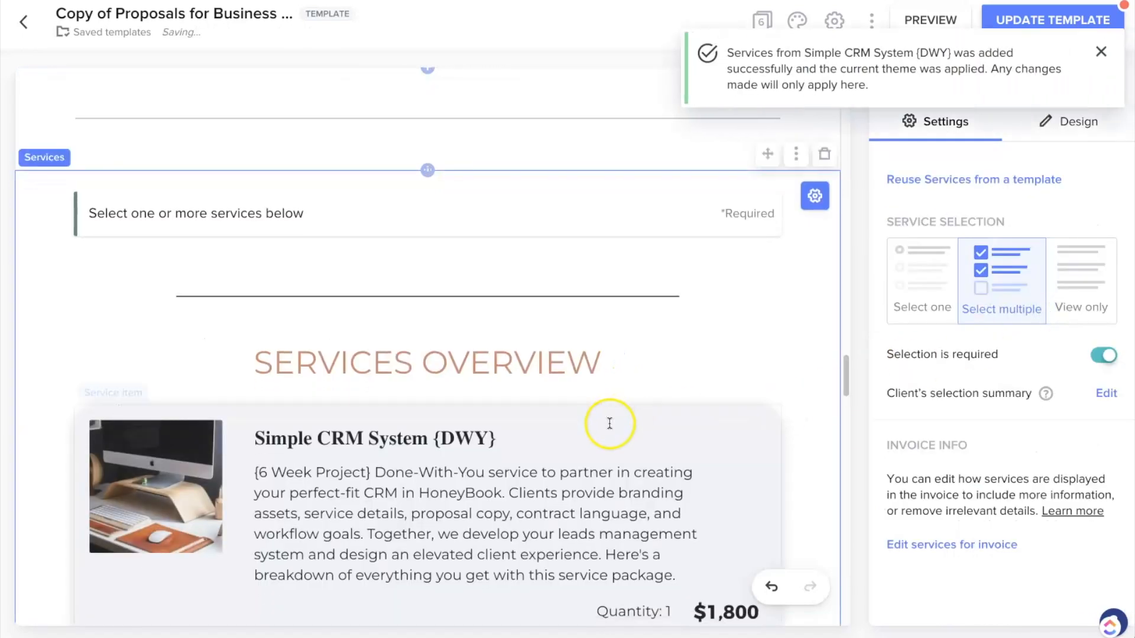
Delete the Simple CRM System {DWY} service item from the newly added Services block.
{"action": "scroll", "coordinate": [652, 435], "scroll_direction": "down", "scroll_amount": 20}
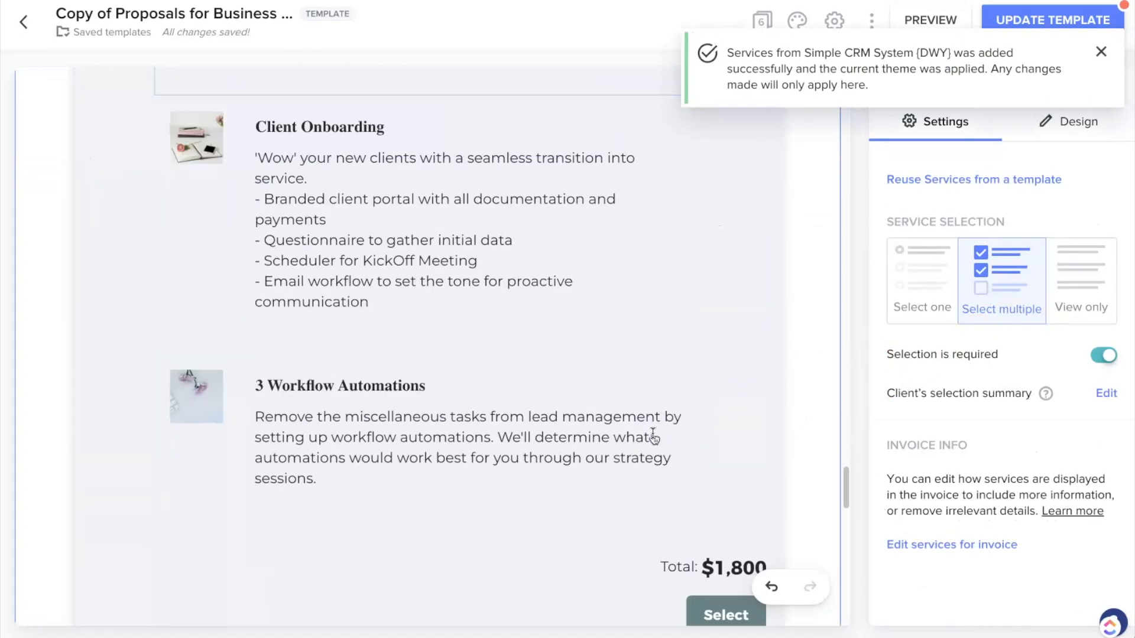
{"action": "scroll", "coordinate": [652, 436], "scroll_direction": "down", "scroll_amount": 3}
{"action": "scroll", "coordinate": [653, 436], "scroll_direction": "up", "scroll_amount": 15}
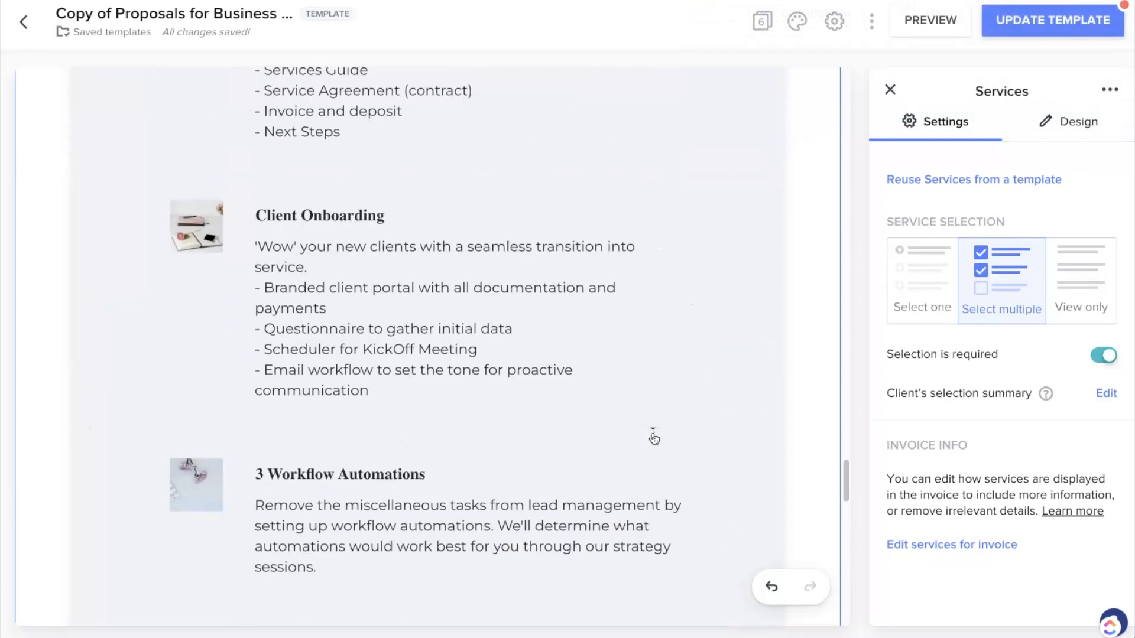
{"action": "scroll", "coordinate": [652, 435], "scroll_direction": "up", "scroll_amount": 10}
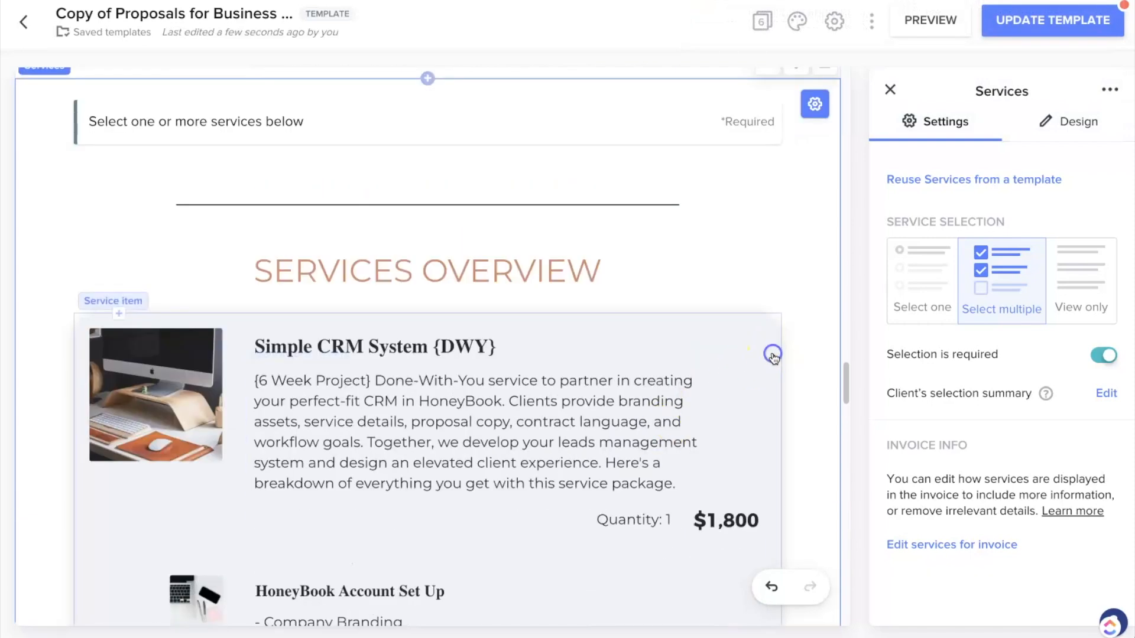
{"action": "left_click", "coordinate": [772, 355]}
{"action": "left_click", "coordinate": [770, 296]}
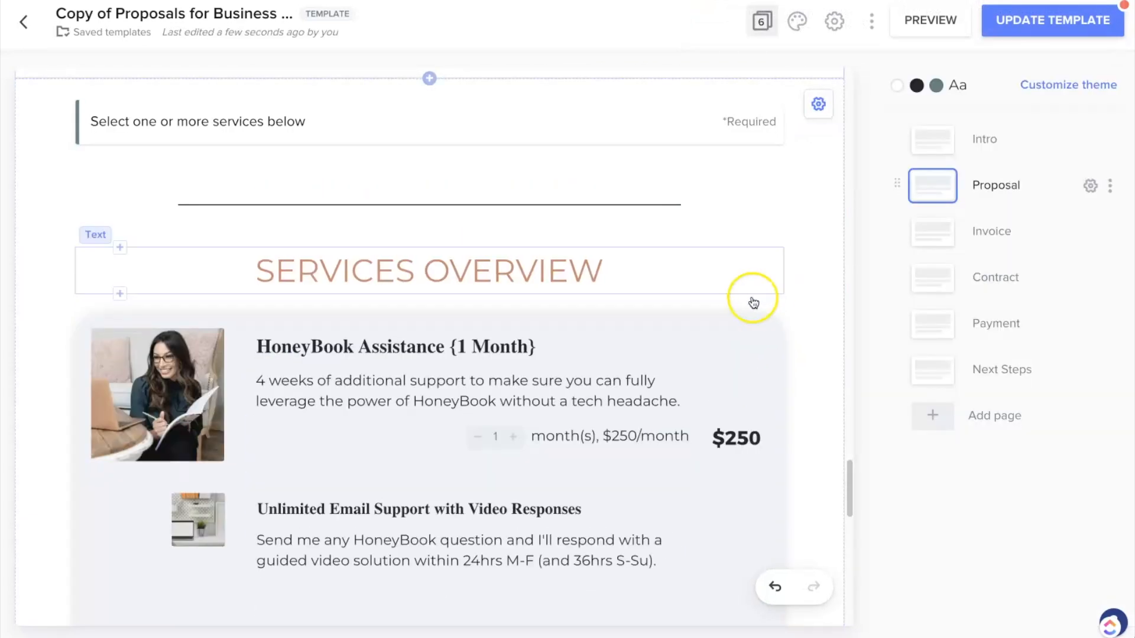
Keep the added Services block on multiple selection and make the client's selection optional.
{"action": "scroll", "coordinate": [774, 338], "scroll_direction": "up", "scroll_amount": 3}
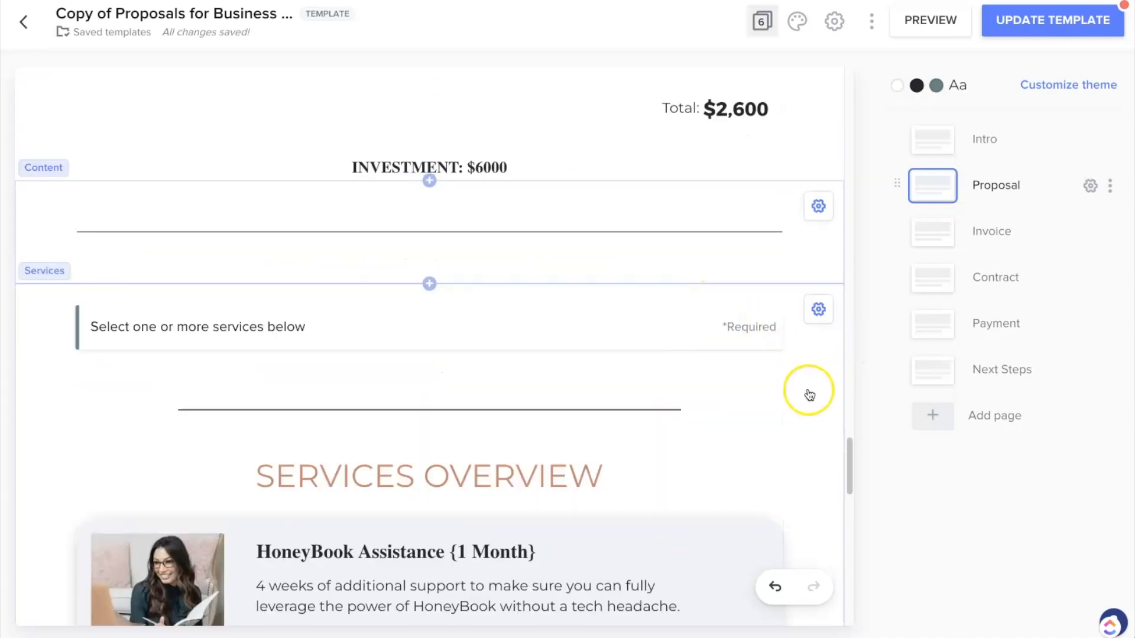
{"action": "left_click", "coordinate": [746, 327]}
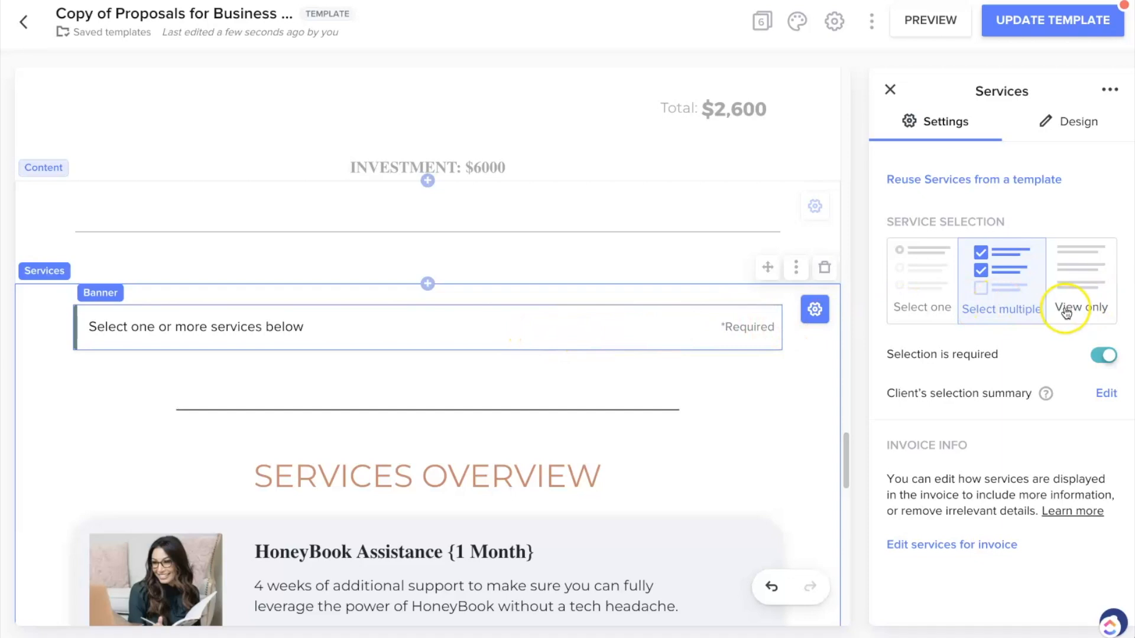
{"action": "left_click", "coordinate": [906, 314]}
{"action": "left_click", "coordinate": [964, 321]}
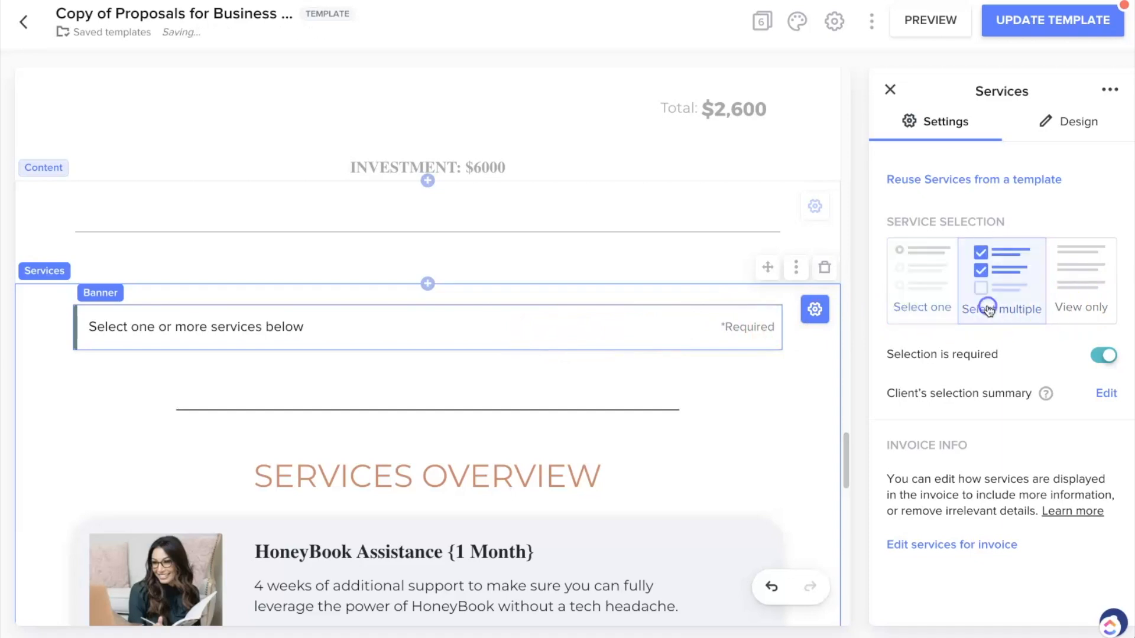
{"action": "left_click", "coordinate": [1105, 356]}
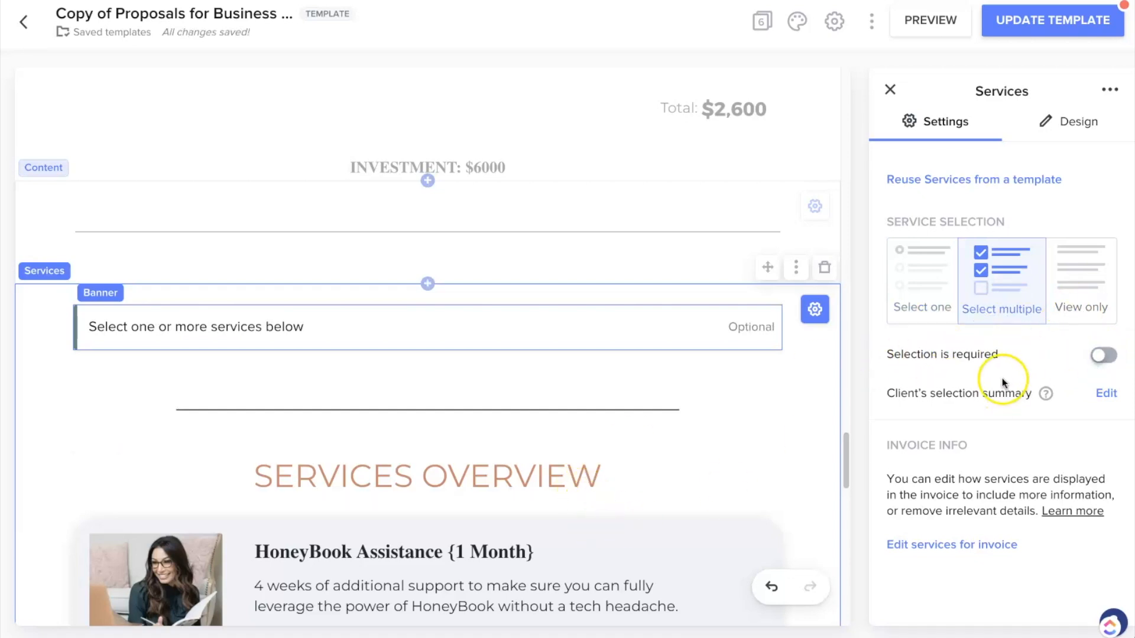
Check the added Services block's design options and open the pricing settings of the HoneyBook Assistance {1 Month} service item.
{"action": "scroll", "coordinate": [636, 420], "scroll_direction": "down", "scroll_amount": 2}
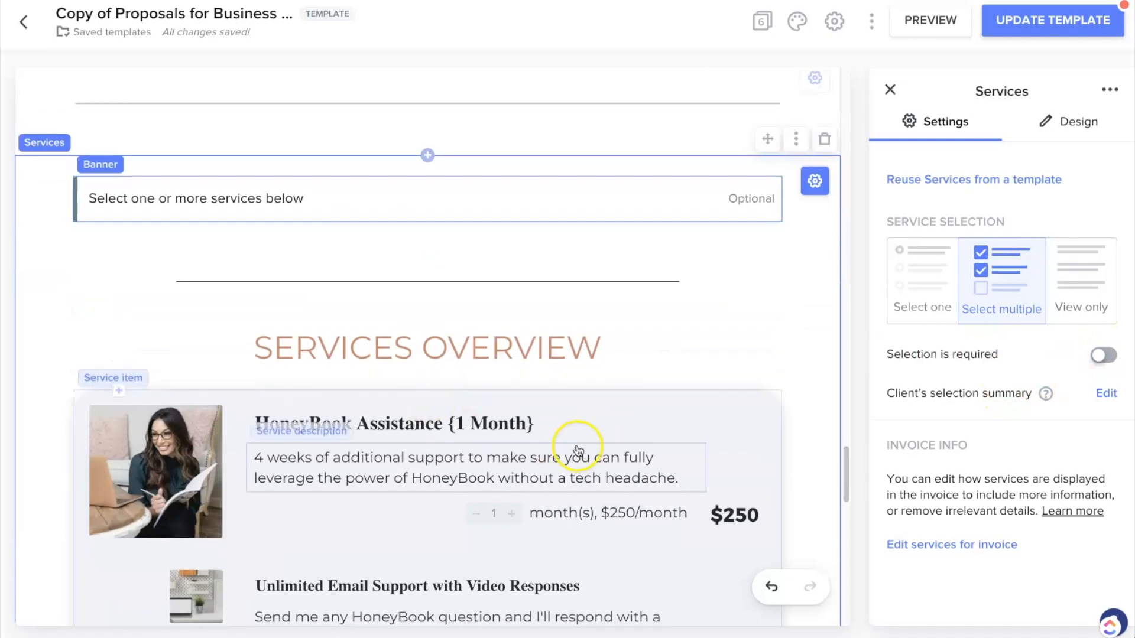
{"action": "scroll", "coordinate": [742, 414], "scroll_direction": "down", "scroll_amount": 3}
{"action": "scroll", "coordinate": [748, 423], "scroll_direction": "down", "scroll_amount": 1}
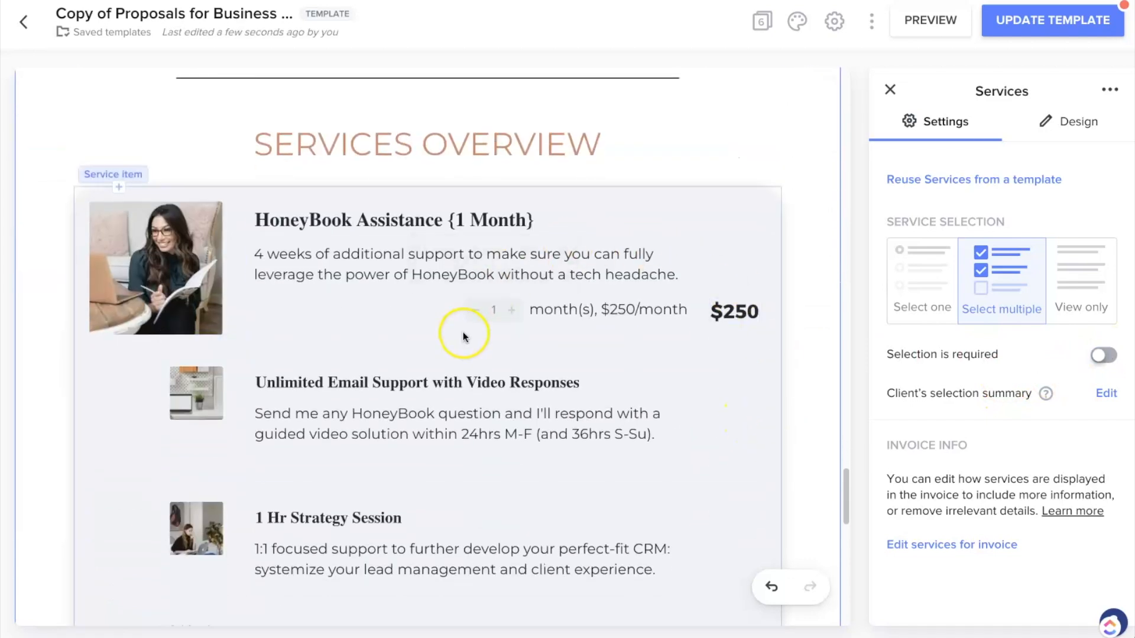
{"action": "left_click", "coordinate": [948, 127]}
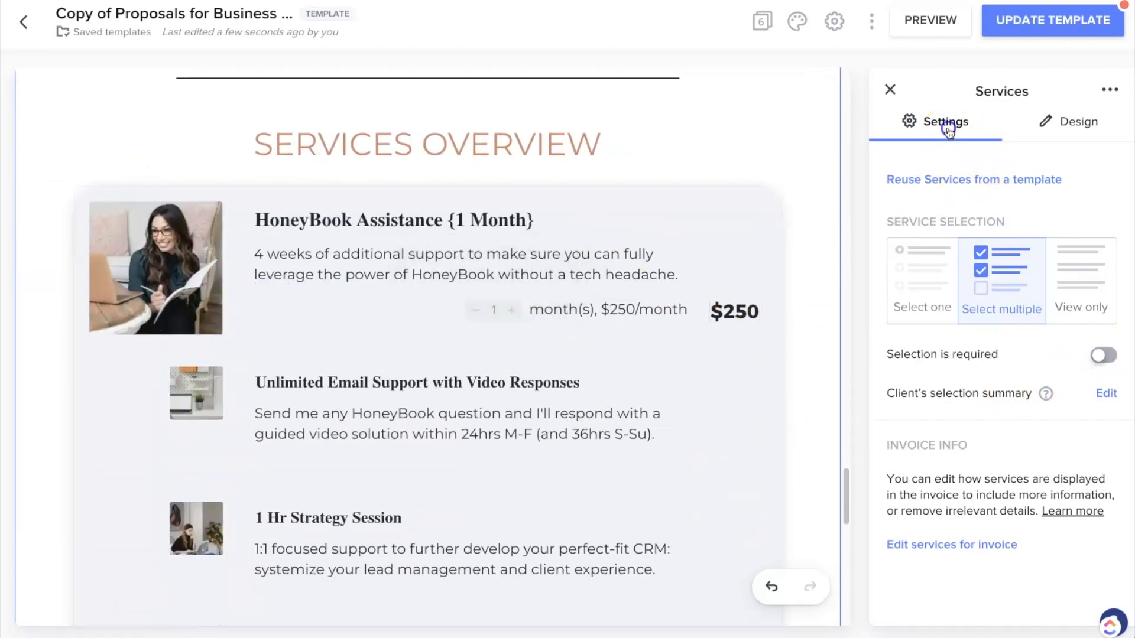
{"action": "left_click", "coordinate": [1058, 121]}
{"action": "left_click", "coordinate": [943, 126]}
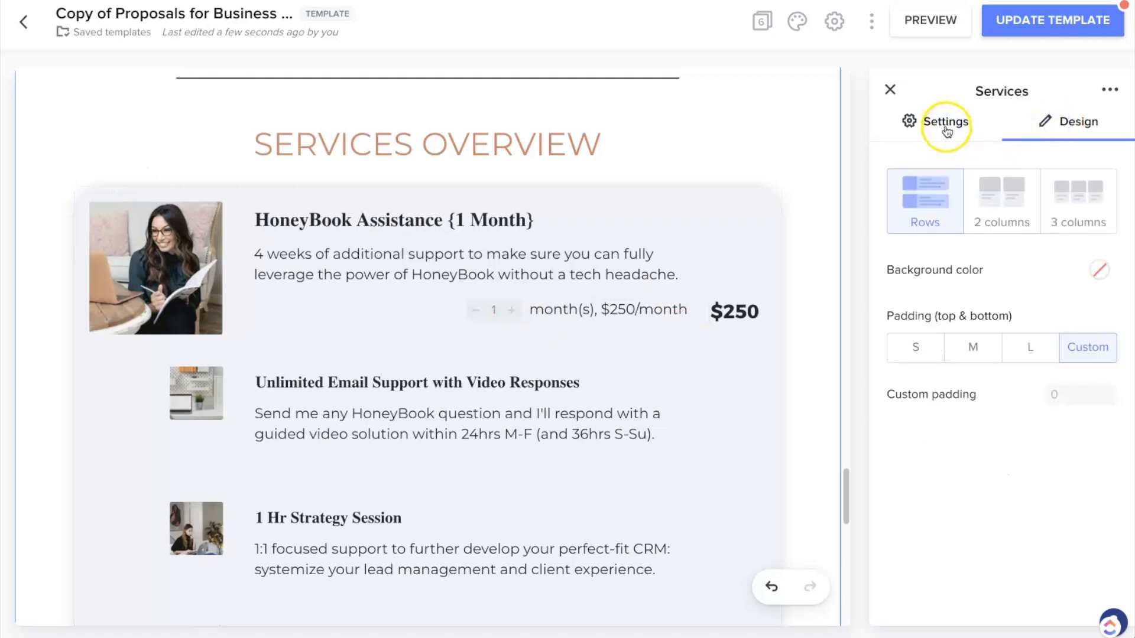
{"action": "left_click", "coordinate": [693, 208]}
{"action": "left_click", "coordinate": [726, 207]}
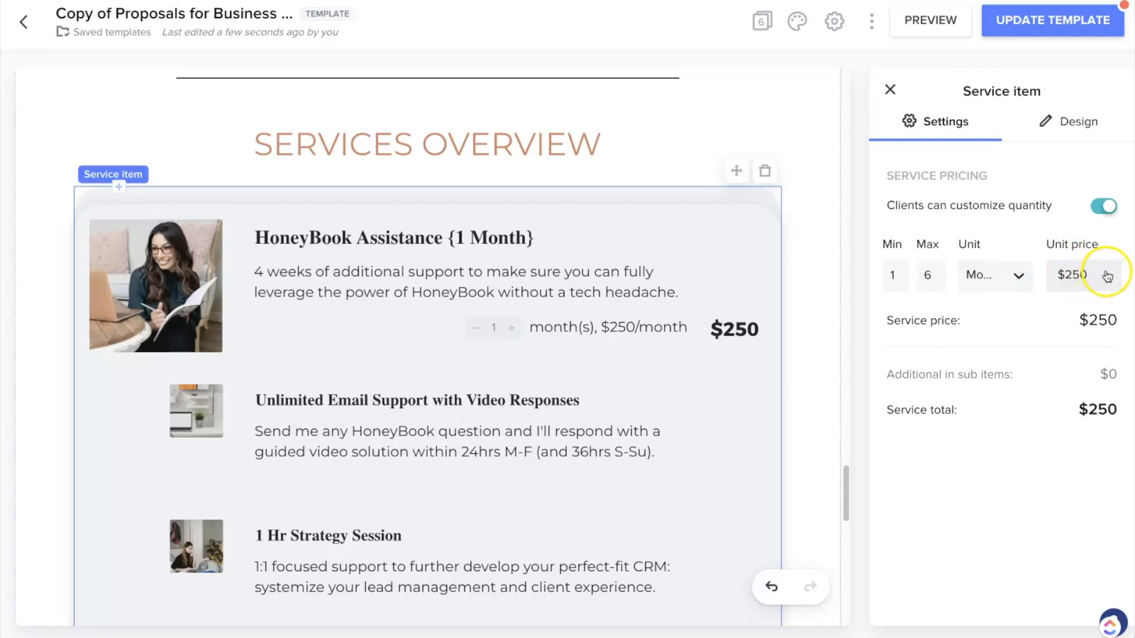
Review the proposal page around the added service, close the service item's settings and return to the start of the page.
{"action": "scroll", "coordinate": [671, 466], "scroll_direction": "down", "scroll_amount": 6}
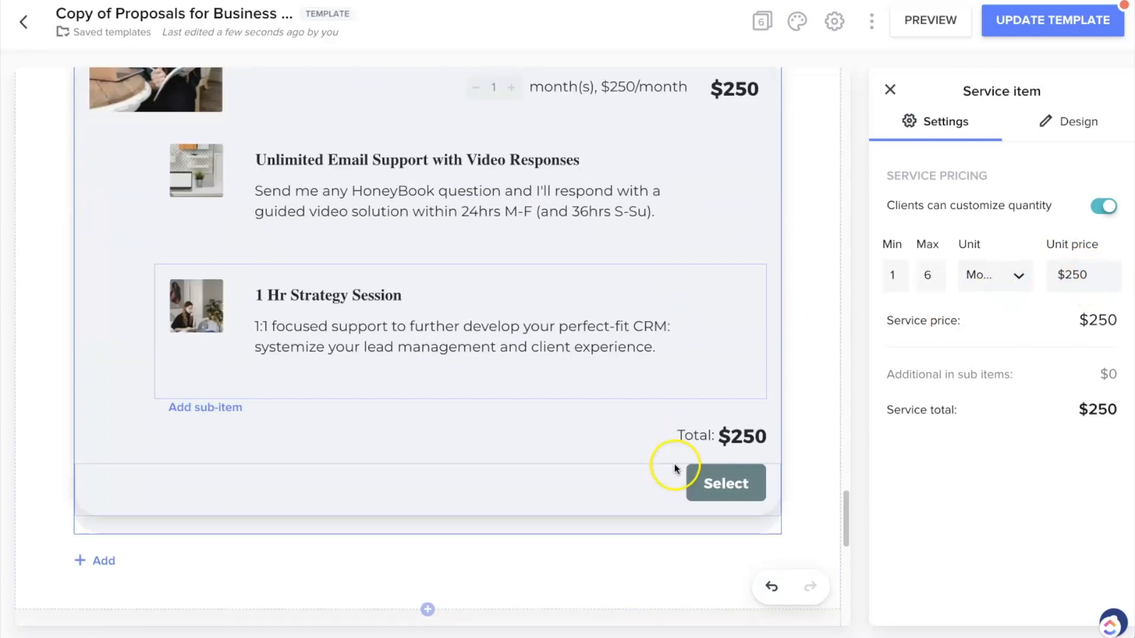
{"action": "scroll", "coordinate": [673, 468], "scroll_direction": "down", "scroll_amount": 3}
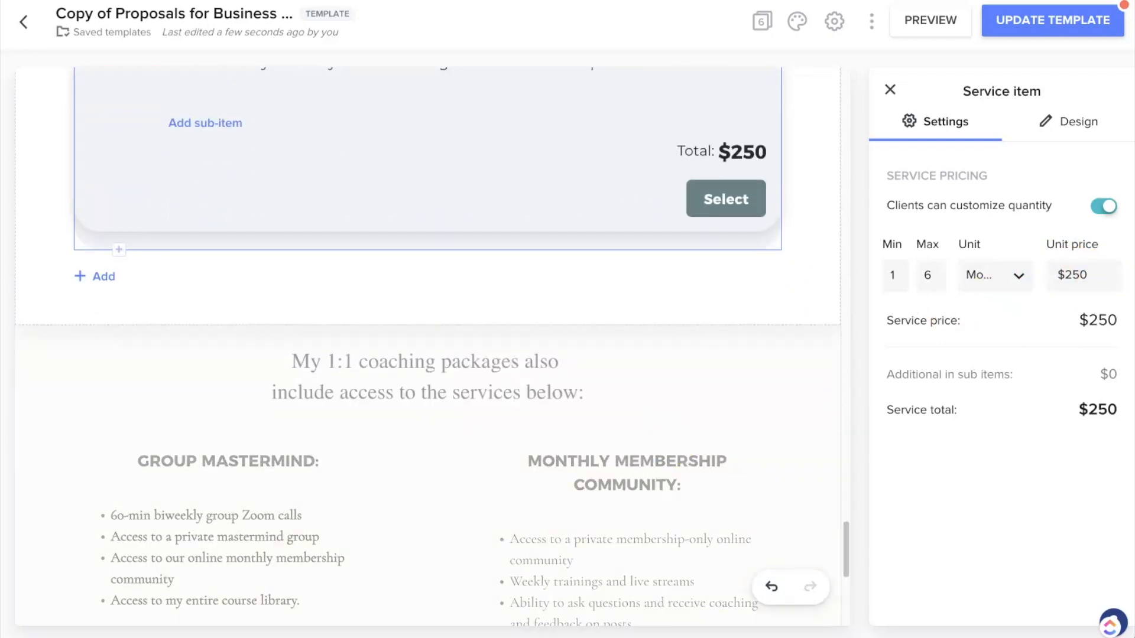
{"action": "scroll", "coordinate": [786, 346], "scroll_direction": "down", "scroll_amount": 5}
{"action": "scroll", "coordinate": [785, 346], "scroll_direction": "up", "scroll_amount": 14}
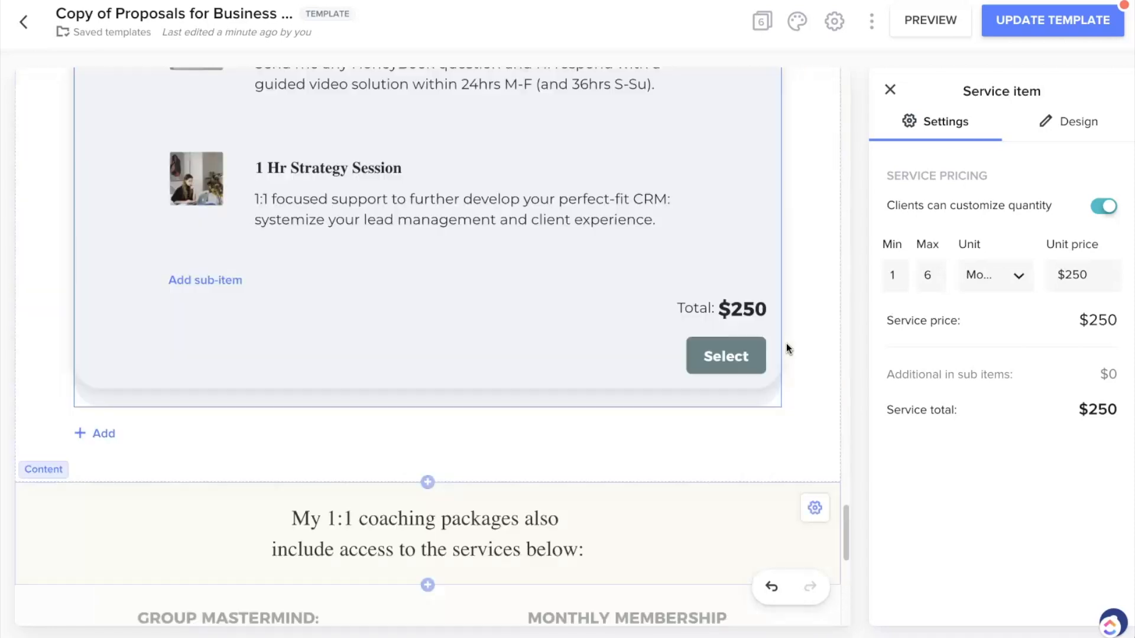
{"action": "scroll", "coordinate": [786, 349], "scroll_direction": "up", "scroll_amount": 20}
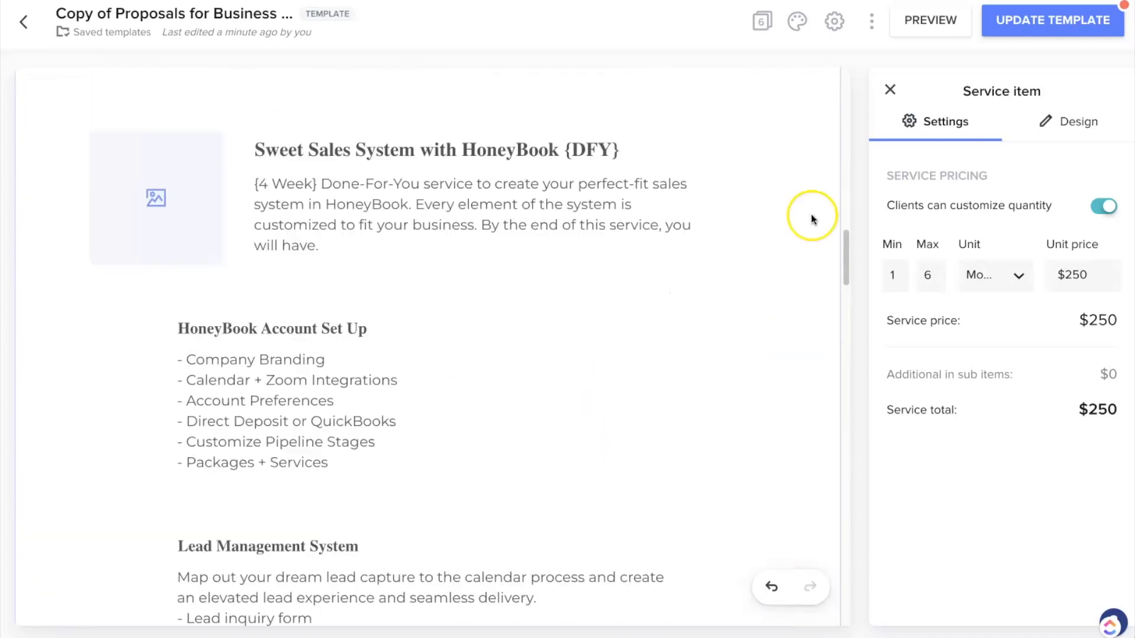
{"action": "left_click", "coordinate": [887, 90]}
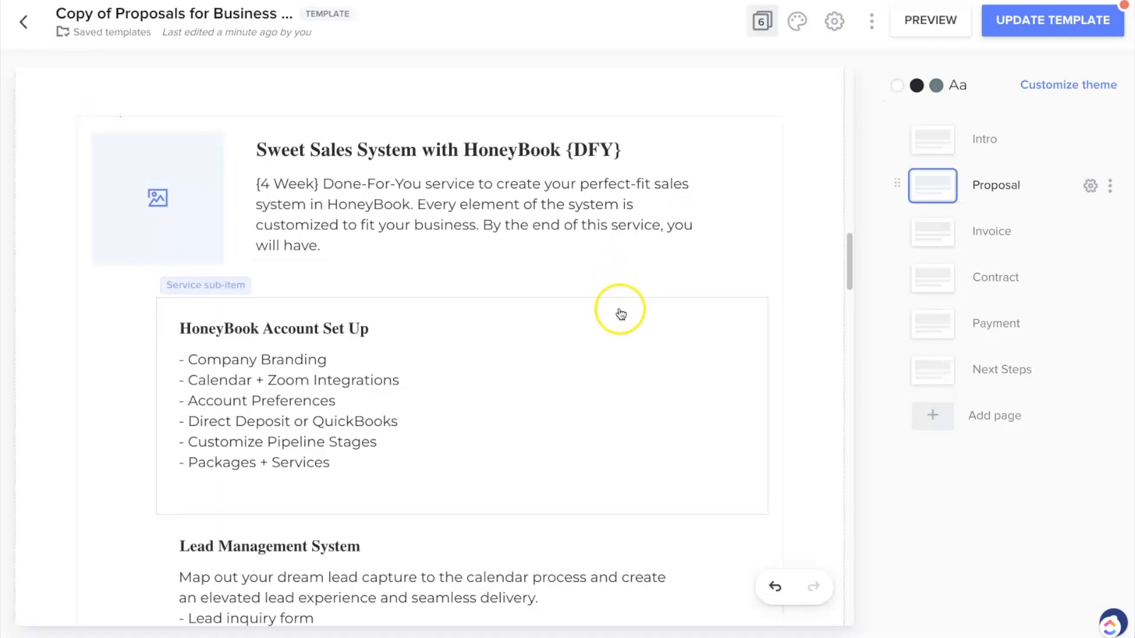
{"action": "scroll", "coordinate": [620, 310], "scroll_direction": "up", "scroll_amount": 10}
{"action": "scroll", "coordinate": [621, 313], "scroll_direction": "up", "scroll_amount": 8}
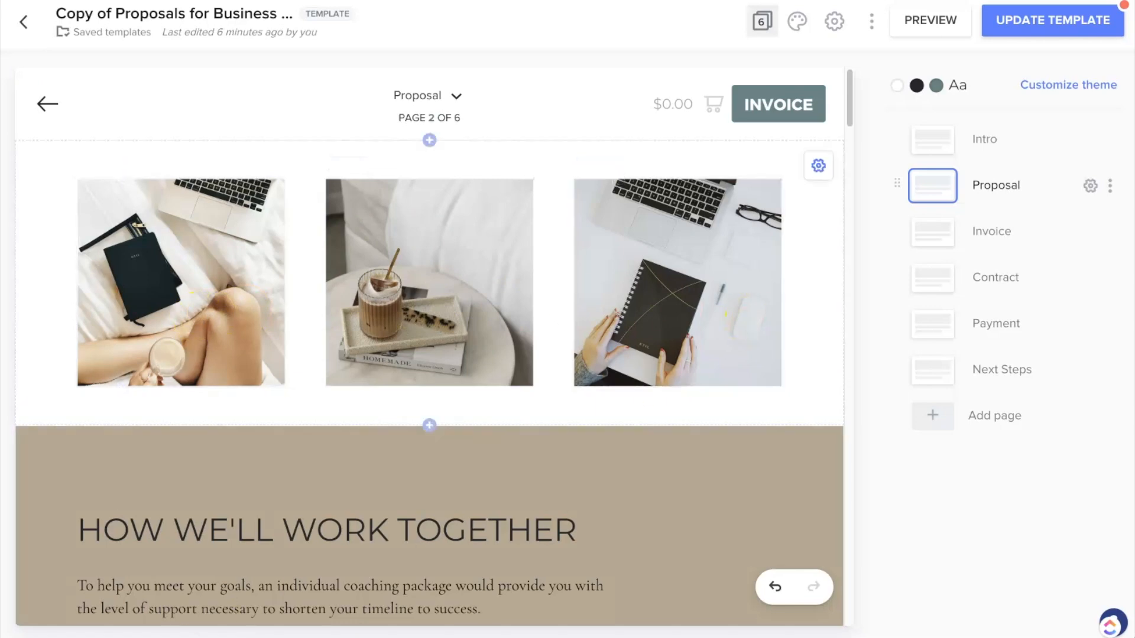
Rename the proposal template as "Proposal For", correcting the misspelled first word.
{"action": "triple_click", "coordinate": [124, 15]}
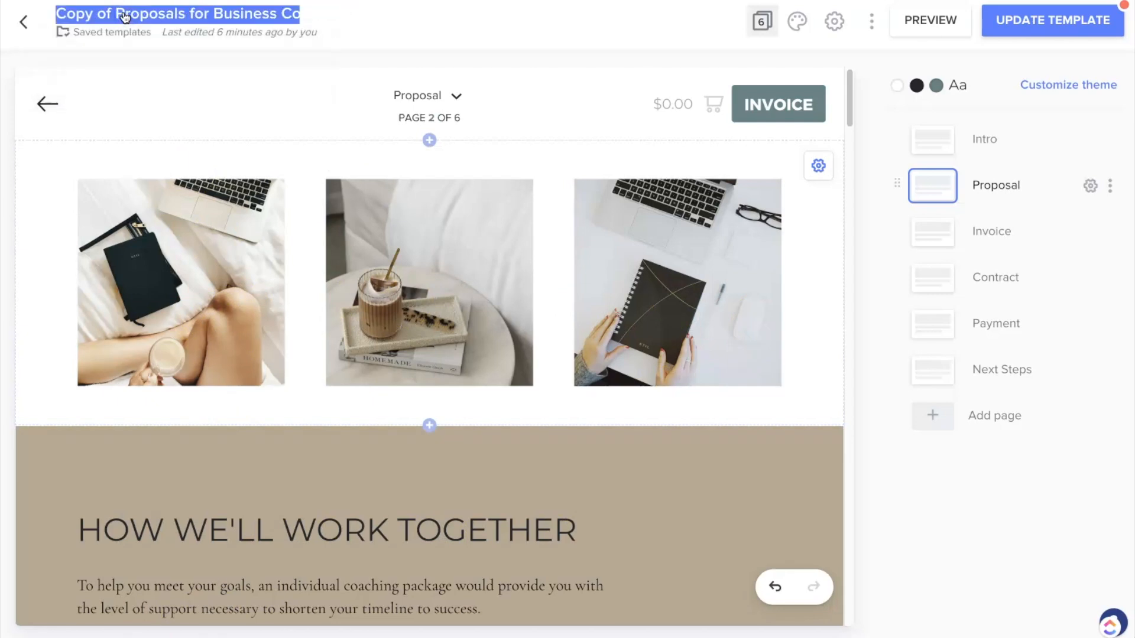
{"action": "type", "text": "Proprosal For"}
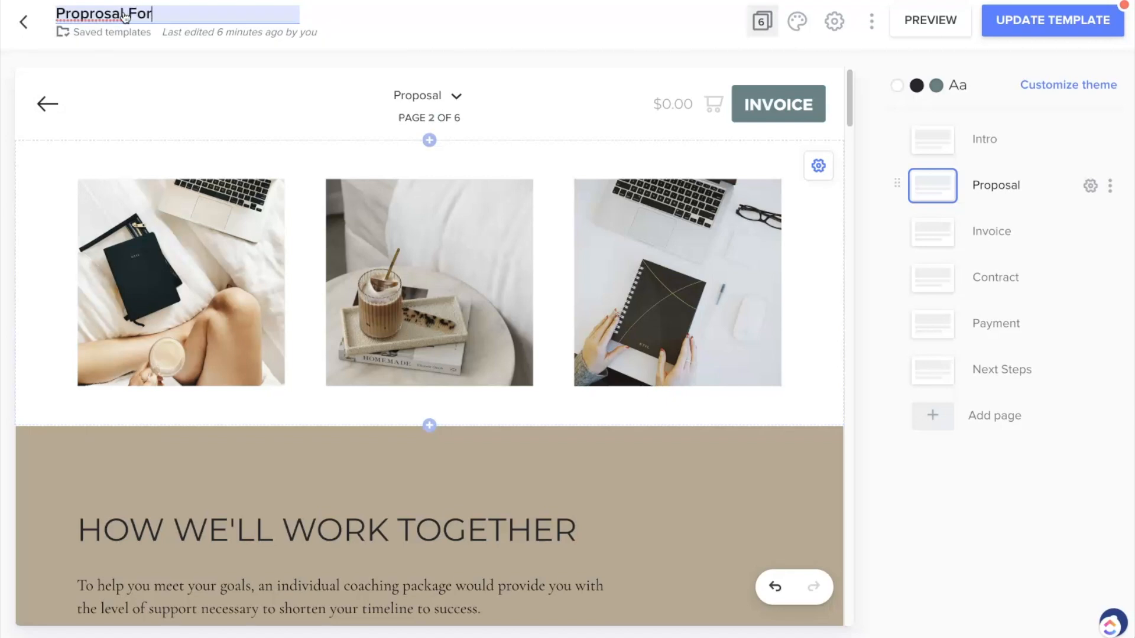
{"action": "right_click", "coordinate": [70, 15]}
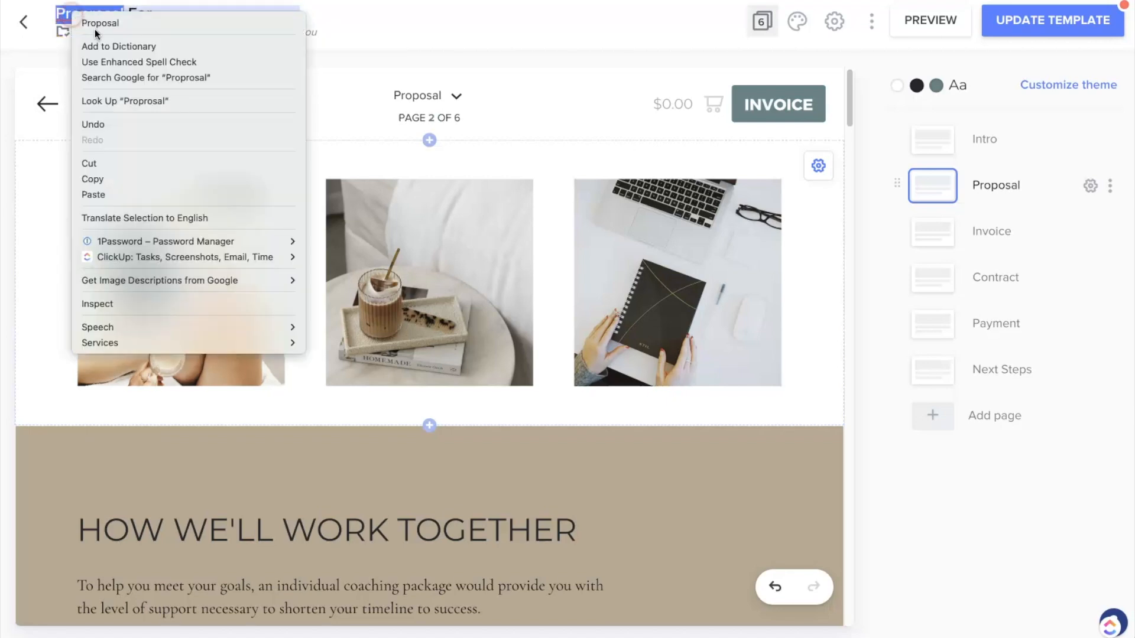
{"action": "left_click", "coordinate": [193, 17]}
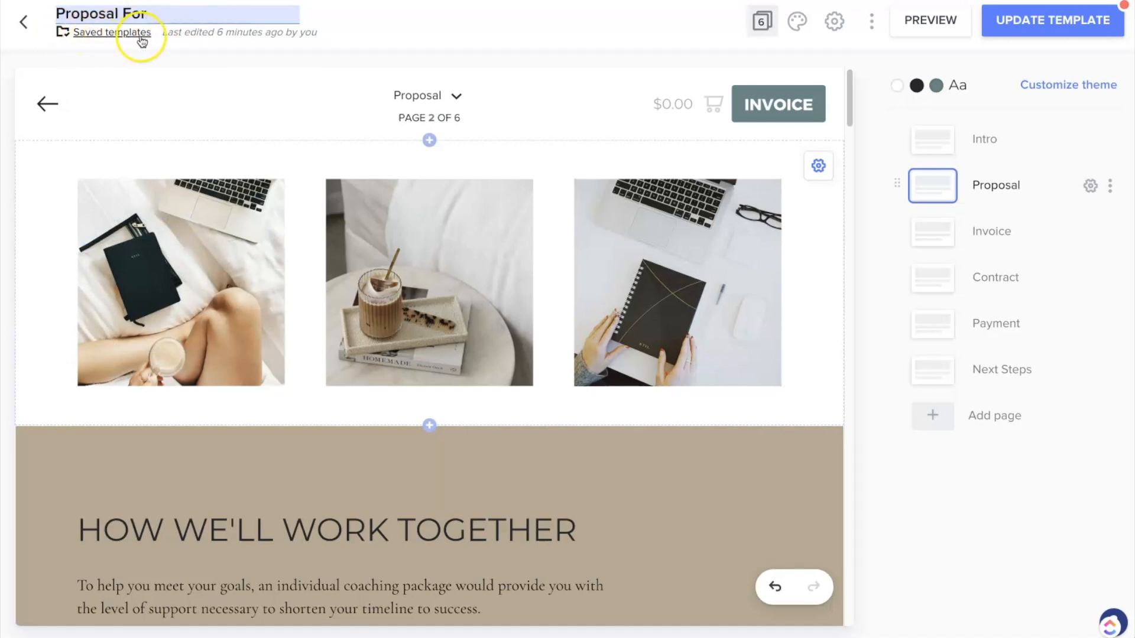
Update the template with the changes, dismiss the notification and leave the editor for the list of own templates.
{"action": "left_click", "coordinate": [1057, 28]}
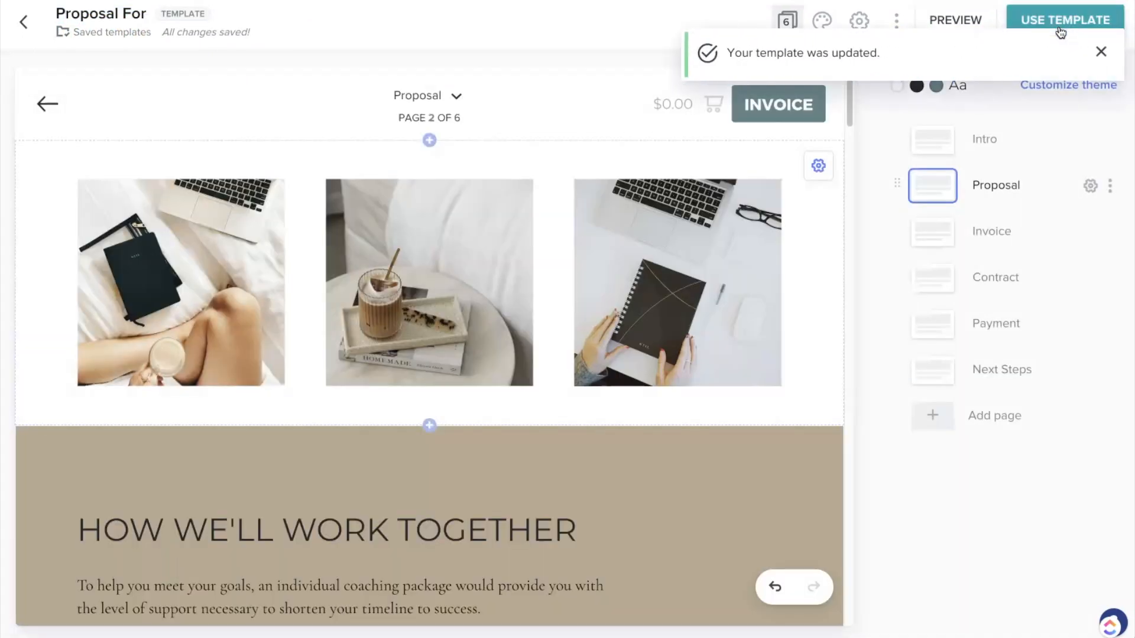
{"action": "left_click", "coordinate": [1100, 51]}
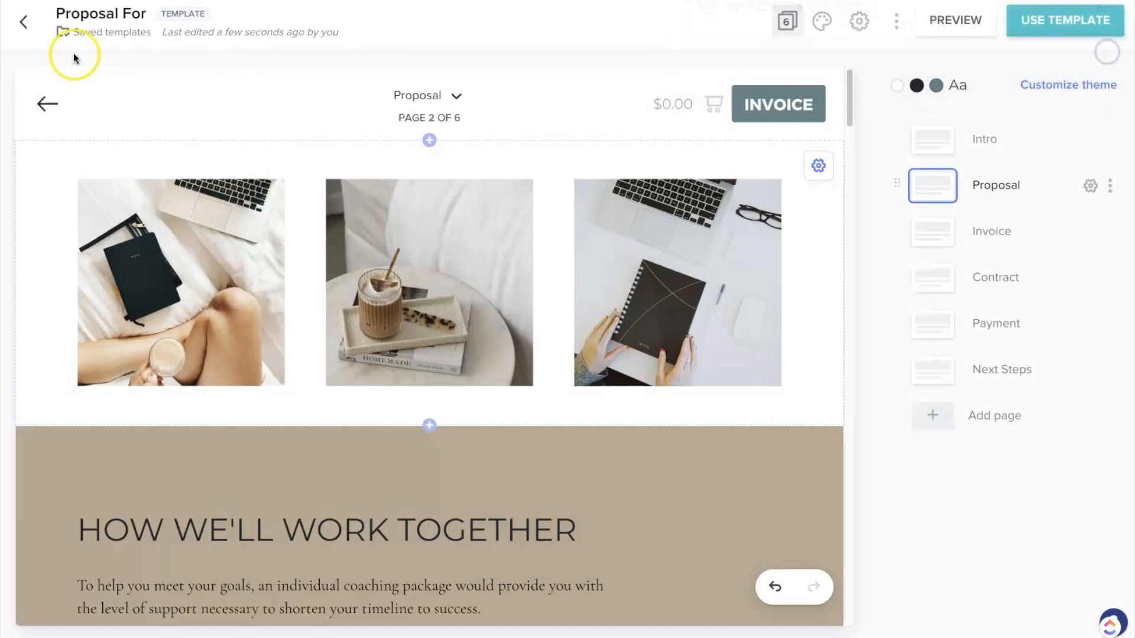
{"action": "left_click", "coordinate": [27, 24]}
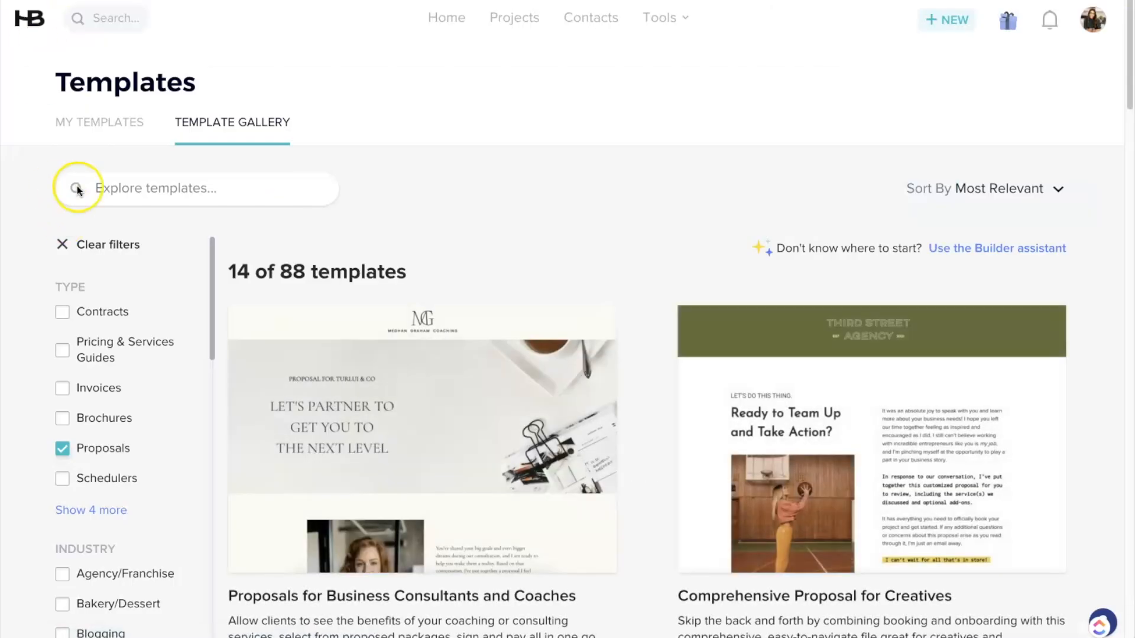
{"action": "left_click", "coordinate": [110, 126]}
{"action": "left_click", "coordinate": [88, 288]}
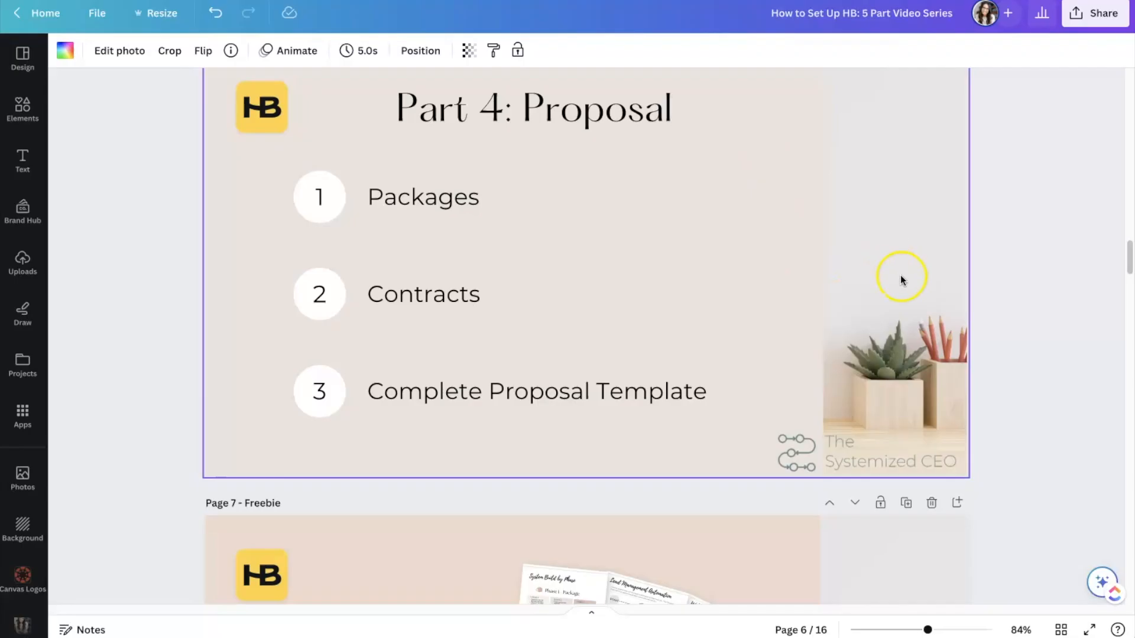
Switch to the Canva presentation and review the slides from the Part 4: Proposal recap to the Done-for-You Sweet Sales System offer.
{"action": "scroll", "coordinate": [996, 293], "scroll_direction": "up", "scroll_amount": 2}
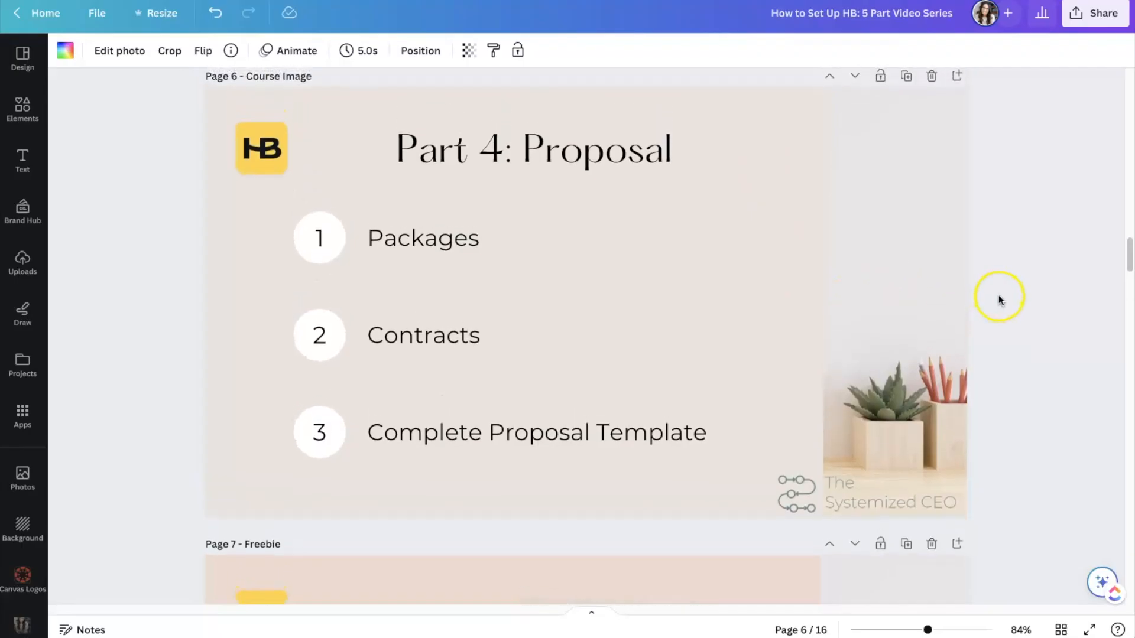
{"action": "scroll", "coordinate": [998, 300], "scroll_direction": "up", "scroll_amount": 1}
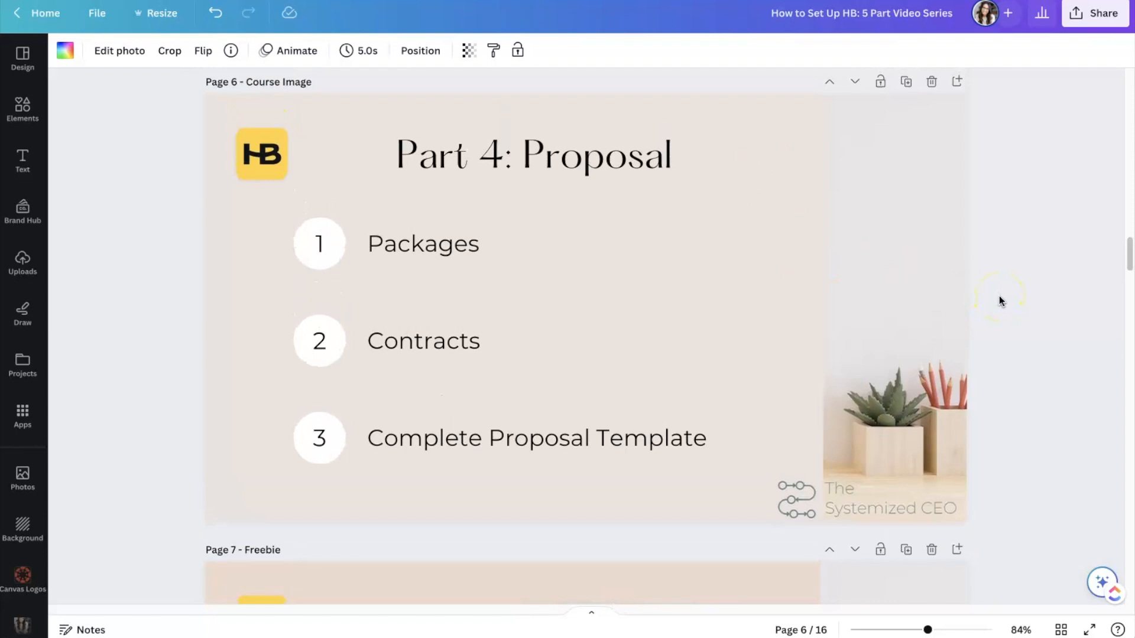
{"action": "scroll", "coordinate": [999, 300], "scroll_direction": "down", "scroll_amount": 1}
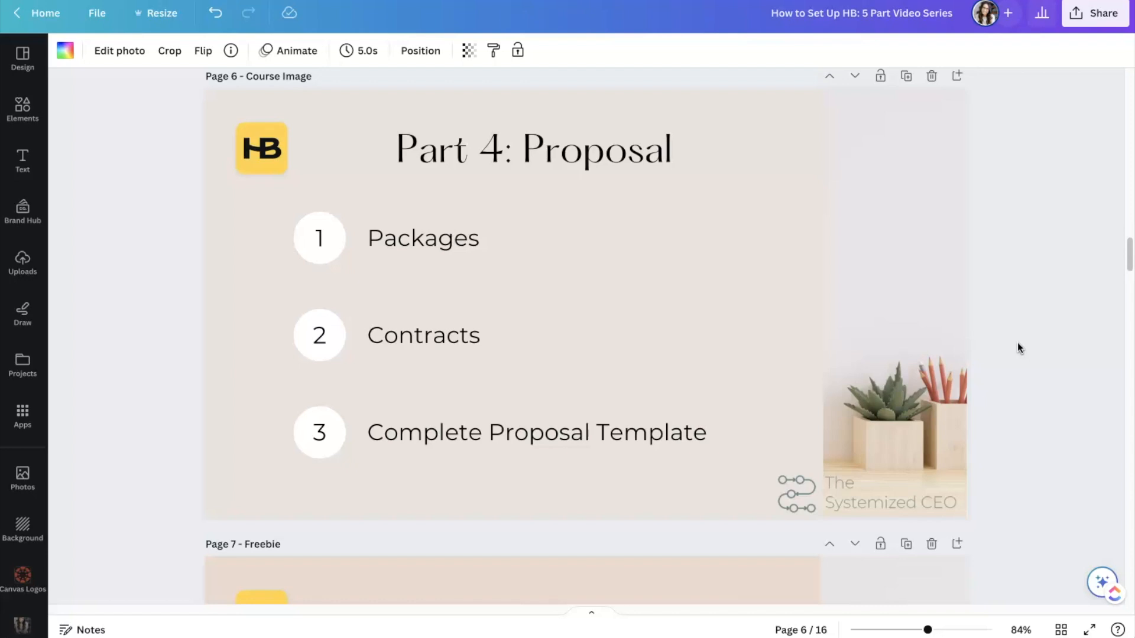
{"action": "scroll", "coordinate": [1017, 348], "scroll_direction": "down", "scroll_amount": 7}
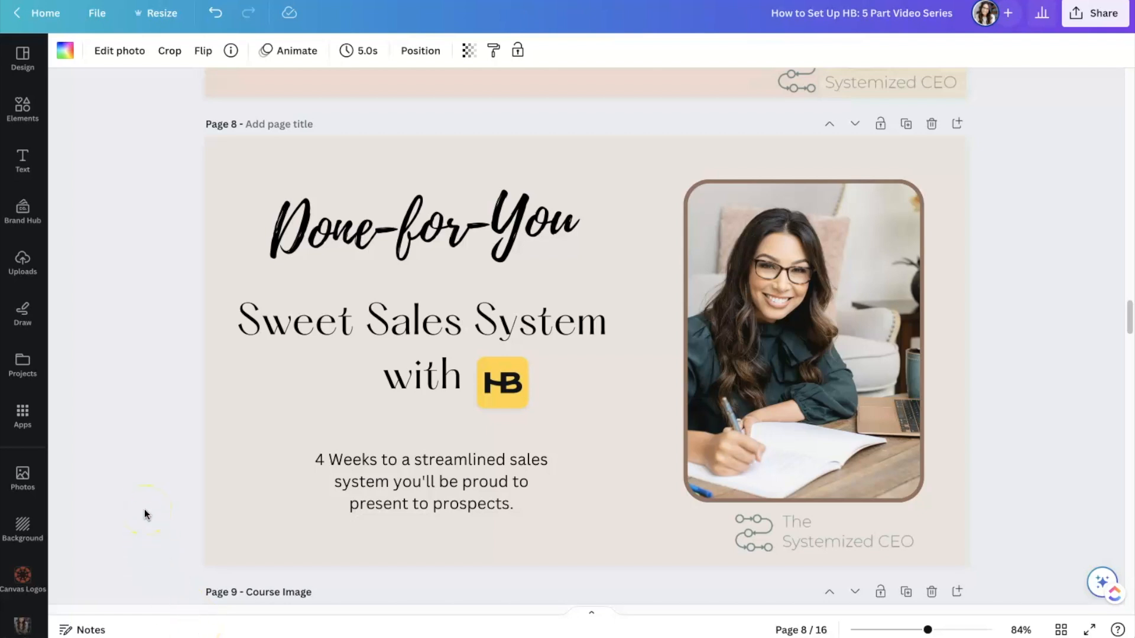
{"action": "scroll", "coordinate": [144, 509], "scroll_direction": "down", "scroll_amount": 1}
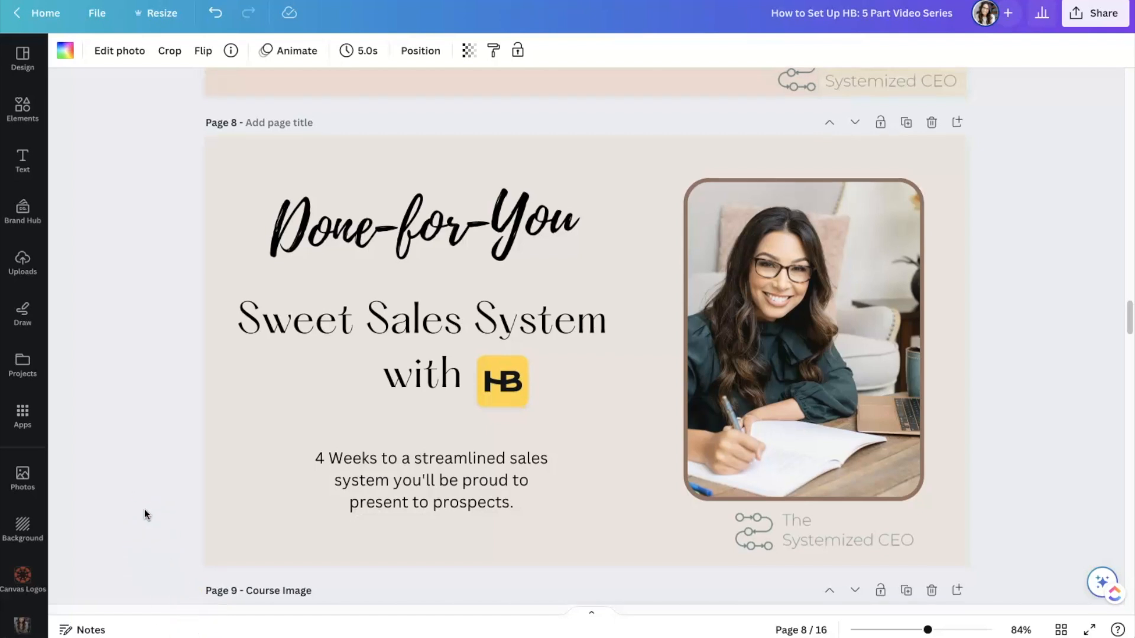